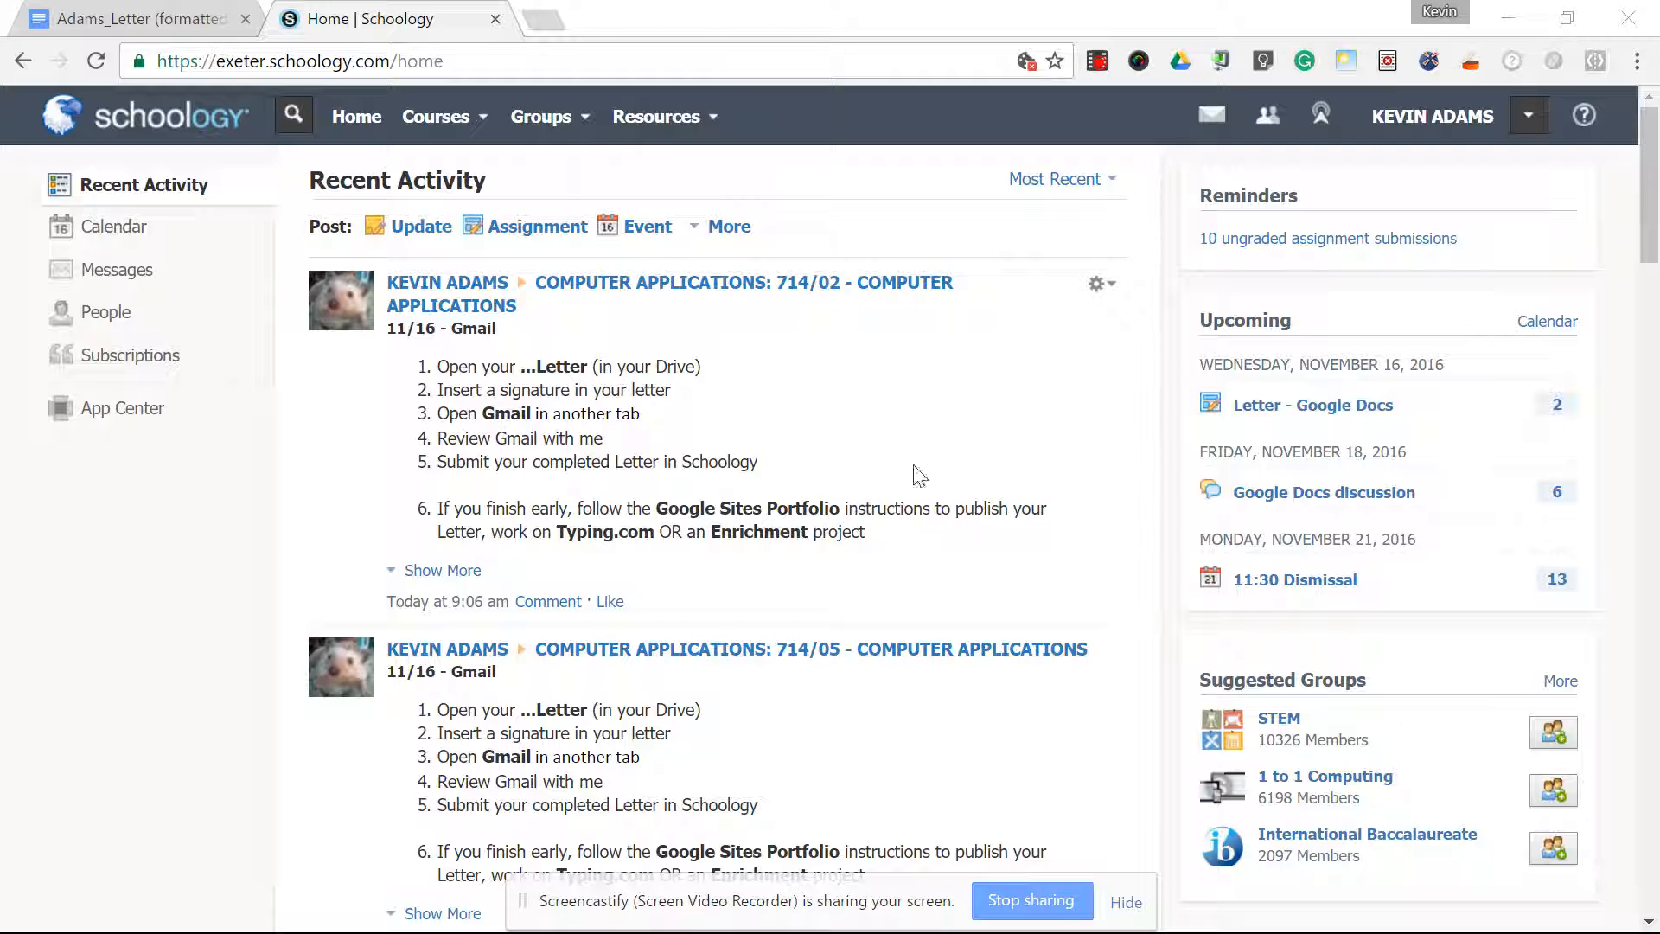
- Insert a drawing with a scribbled first-name signature on the blank line below "Sincerely," in the letter document
click(192, 33)
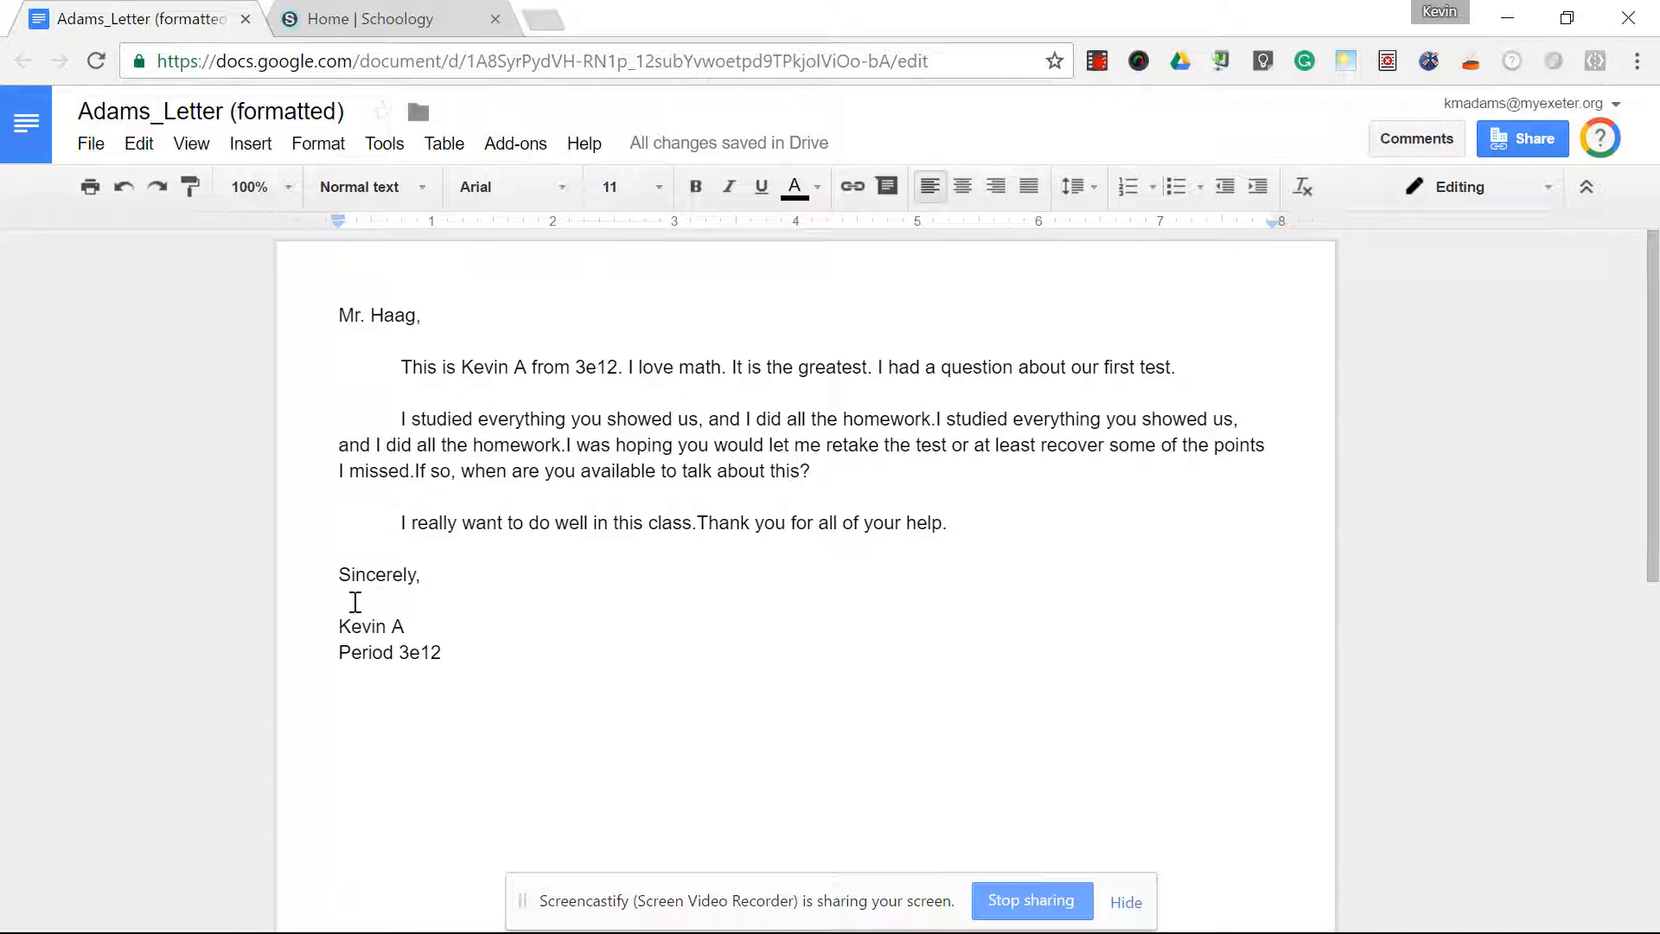
click(347, 594)
click(345, 599)
click(255, 152)
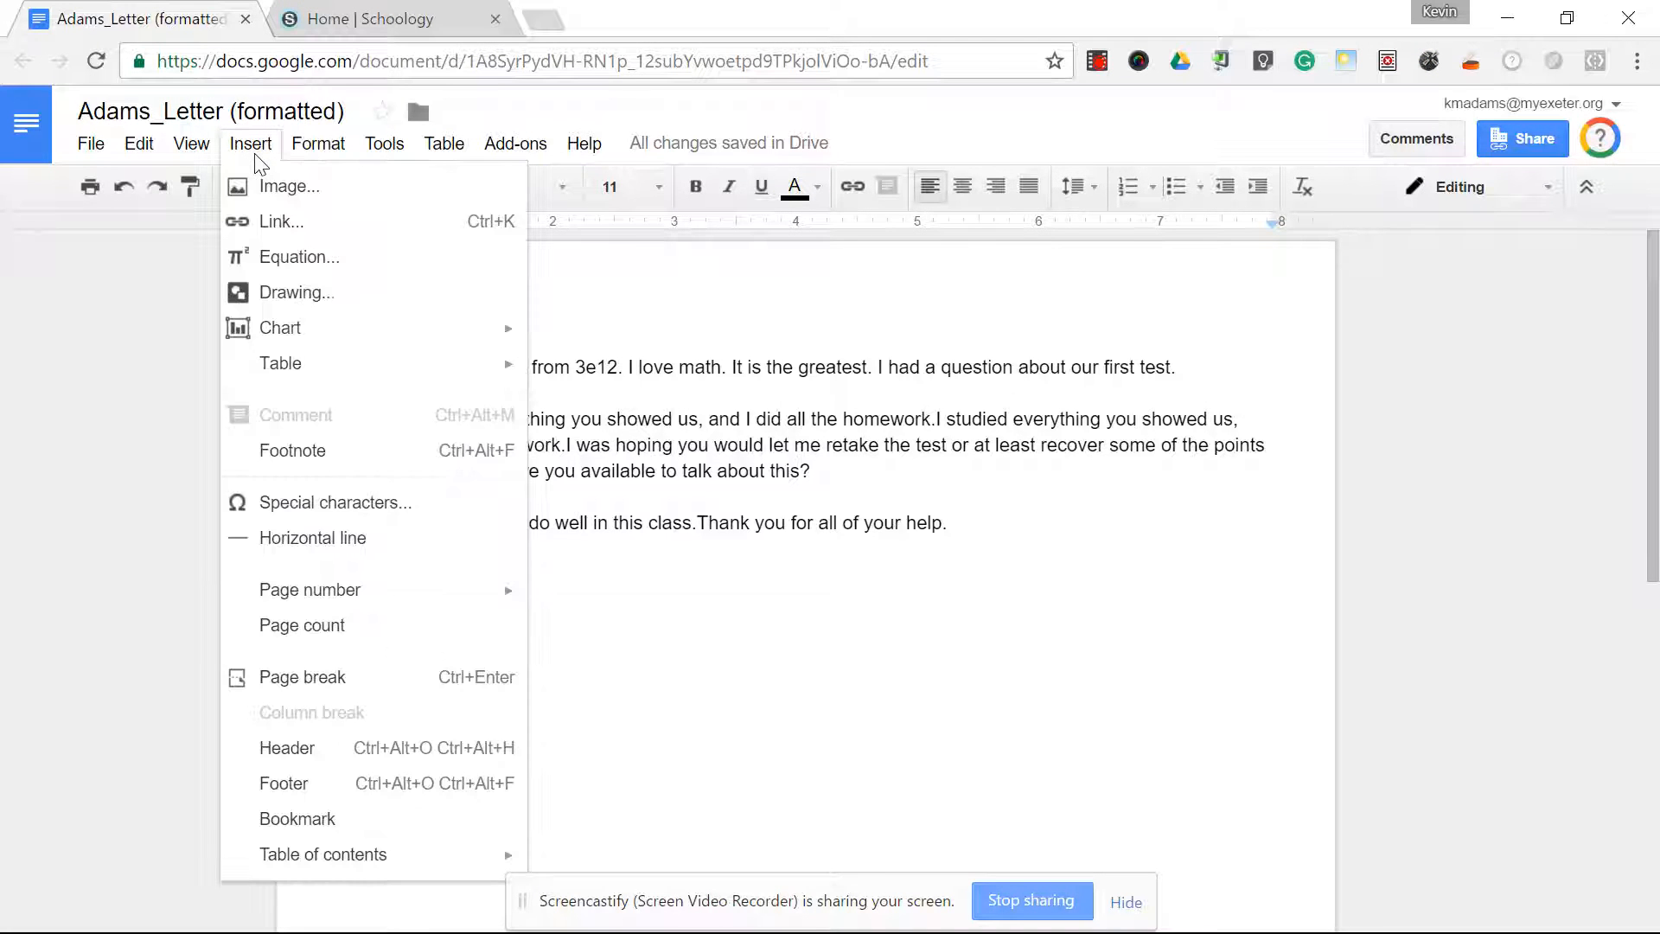
click(307, 298)
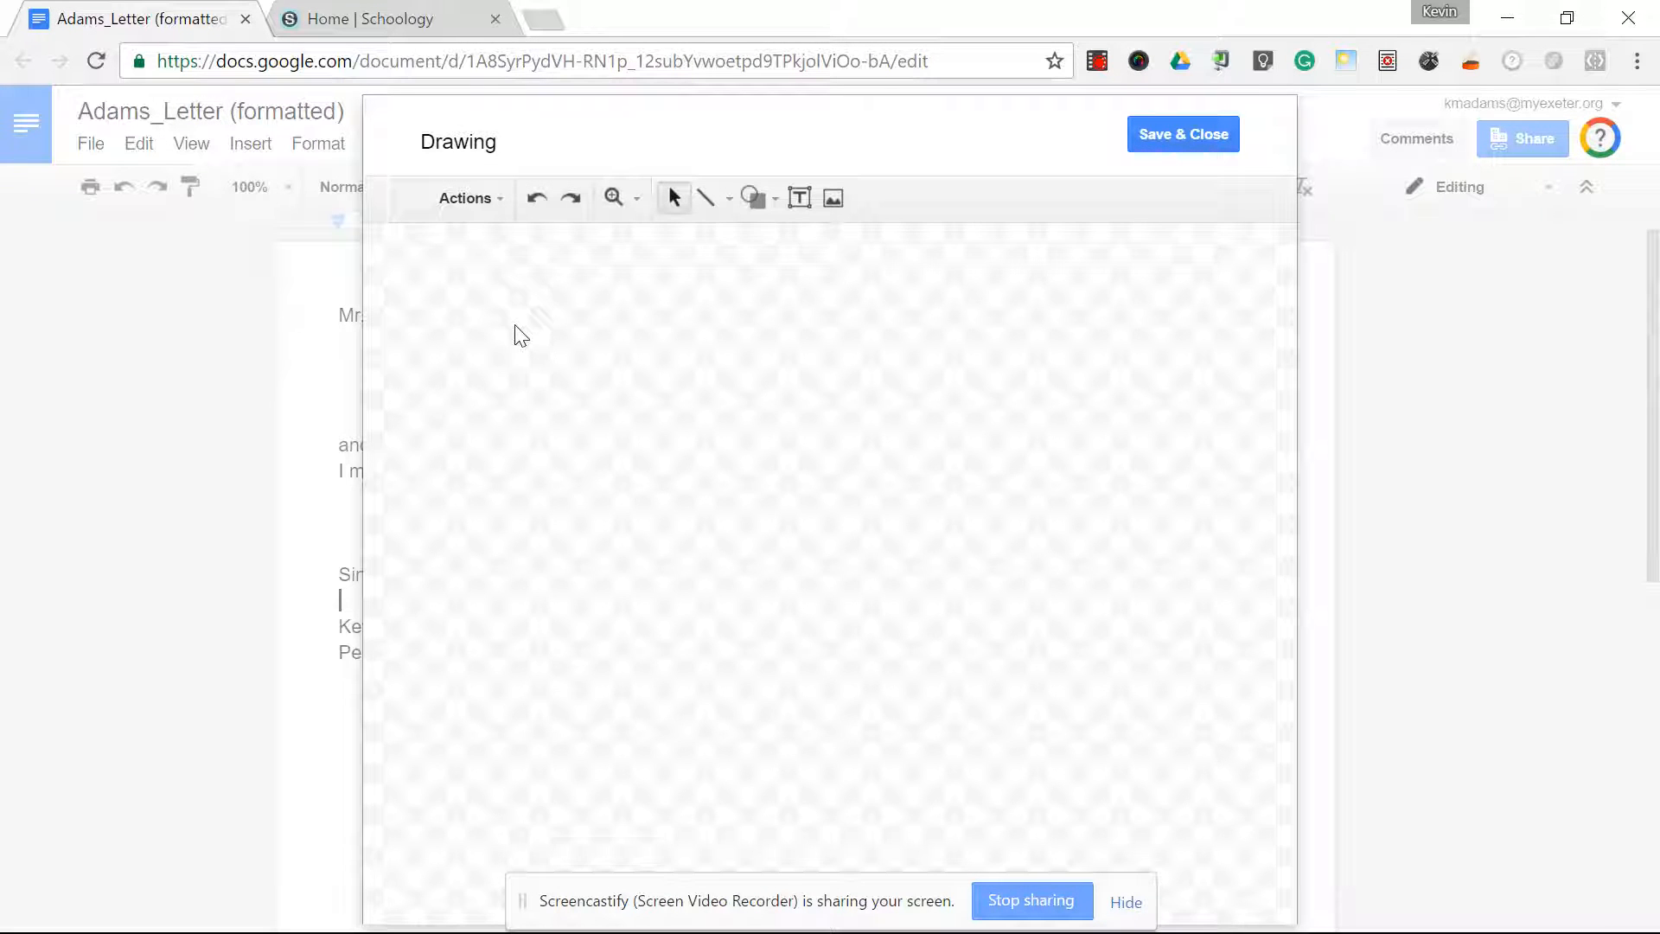
click(731, 212)
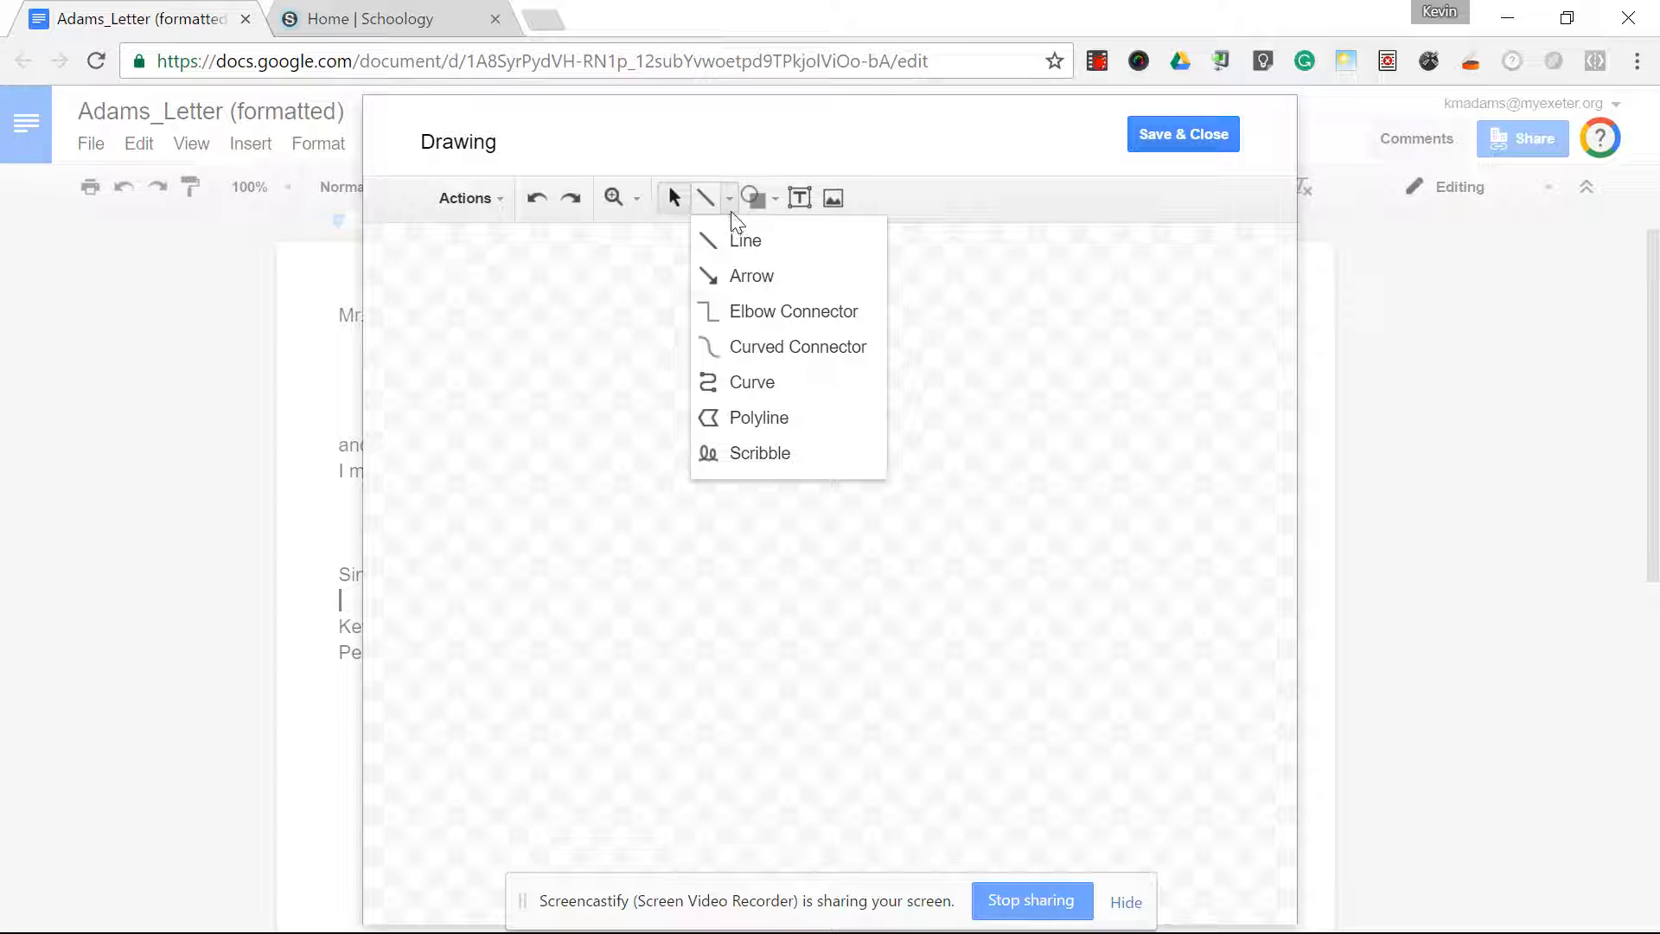
click(760, 467)
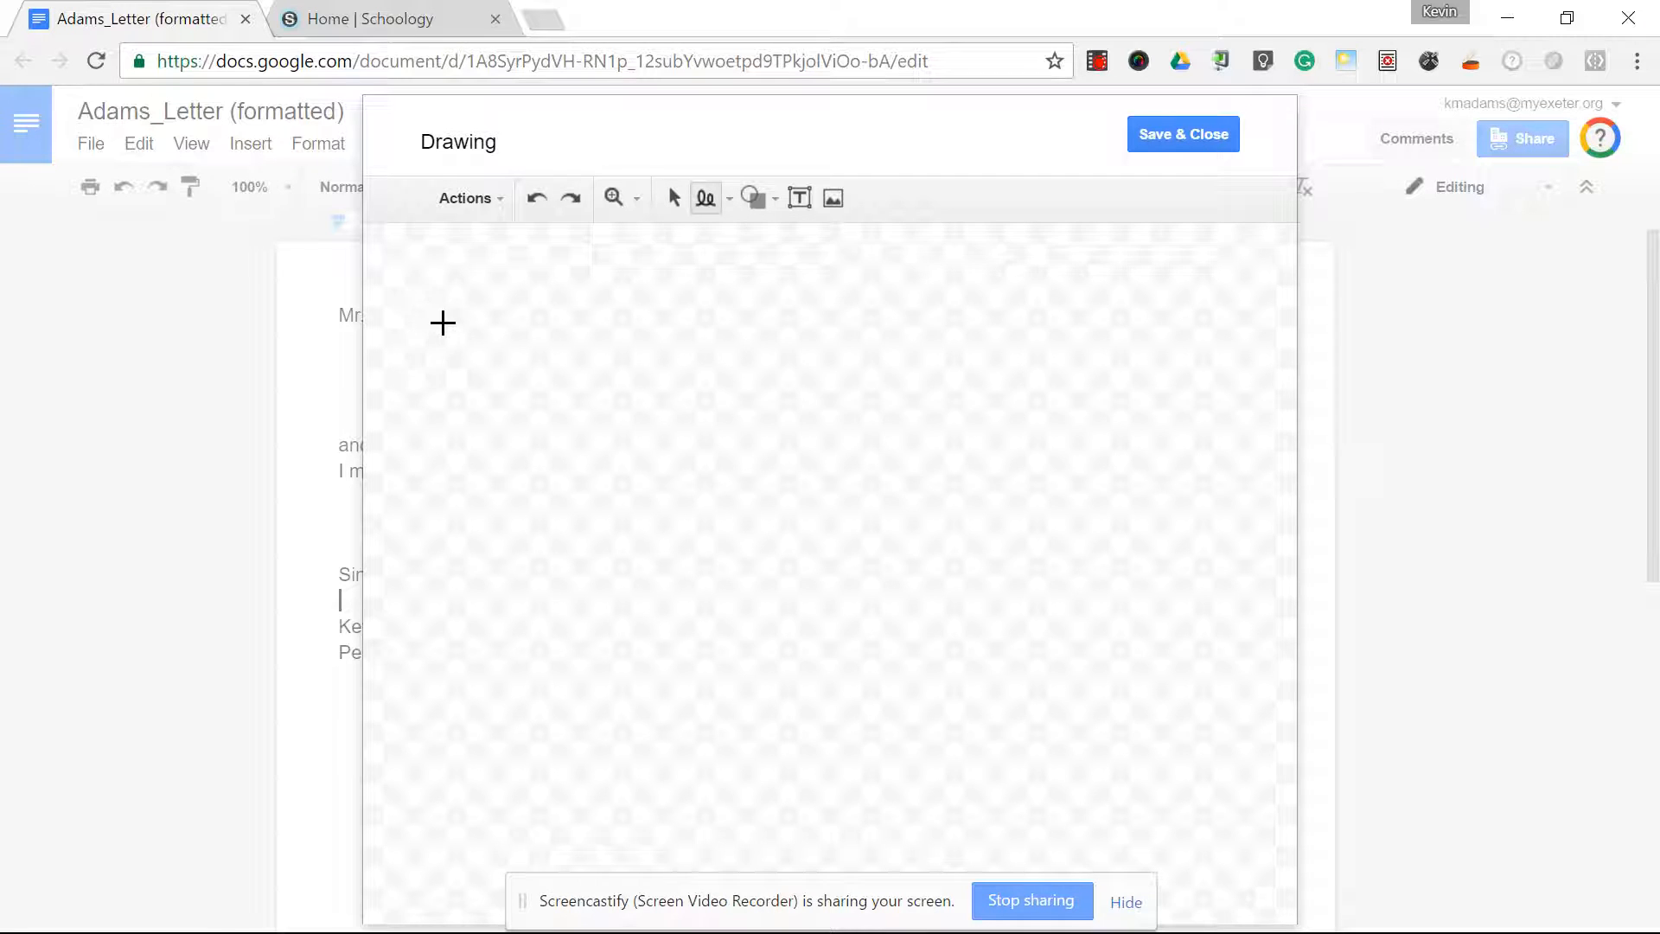
mouse_move(431, 278)
mouse_down()
mouse_move(434, 359)
mouse_move(671, 397)
mouse_move(715, 441)
mouse_move(914, 413)
mouse_up()
drag(704, 327, 710, 326)
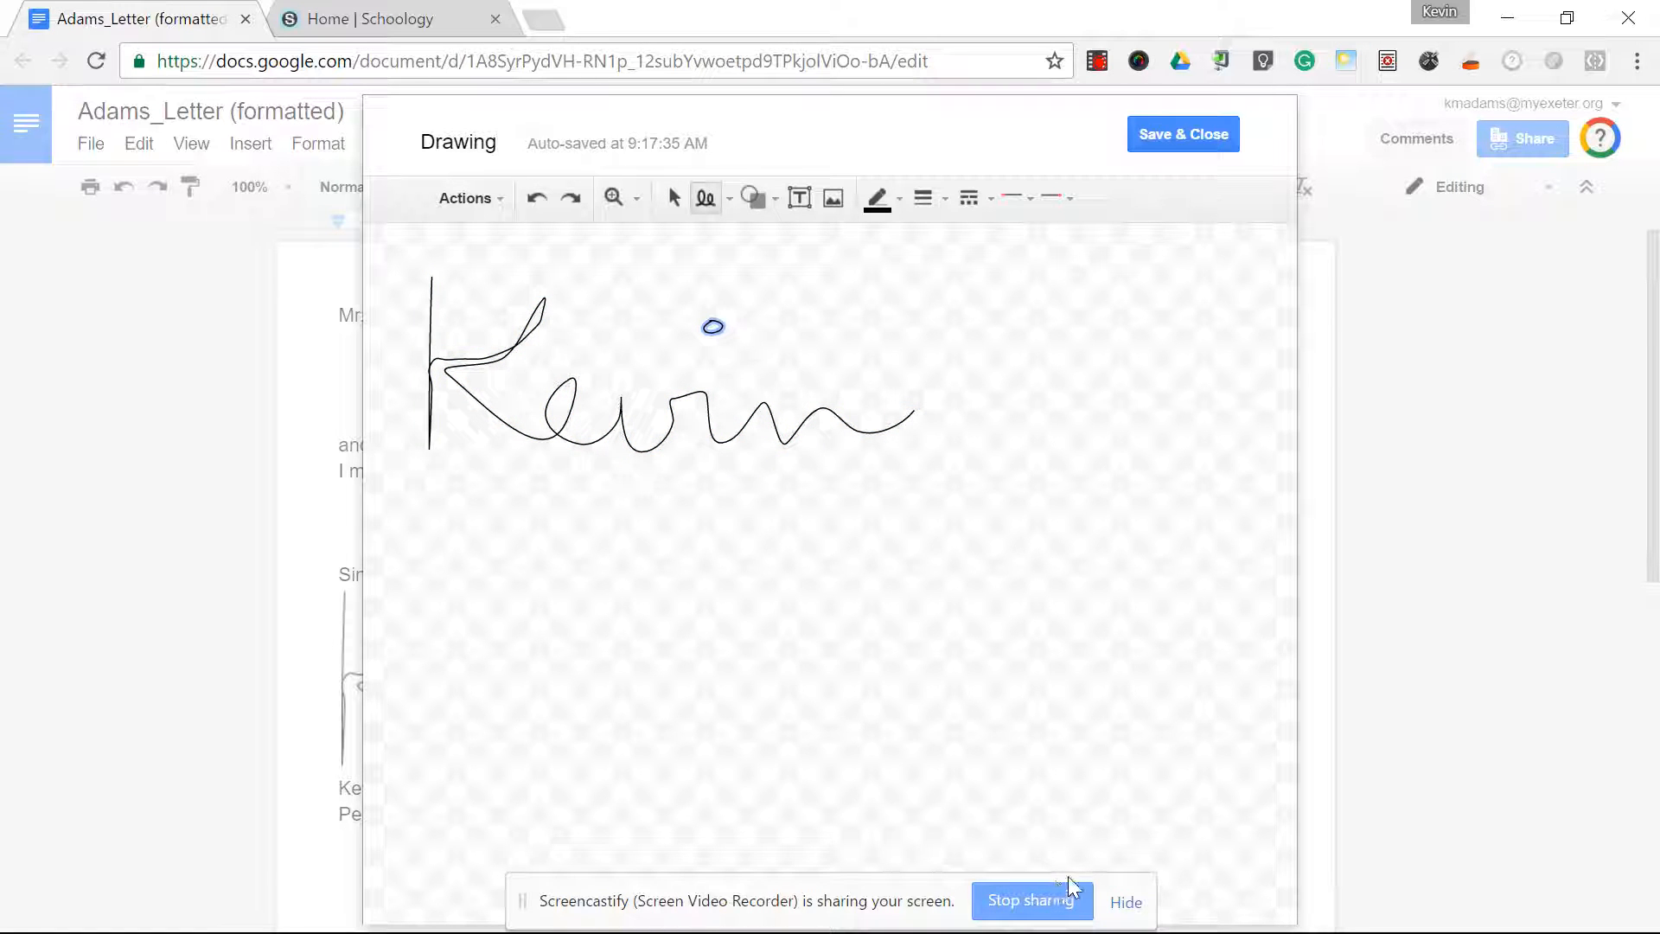
click(1183, 138)
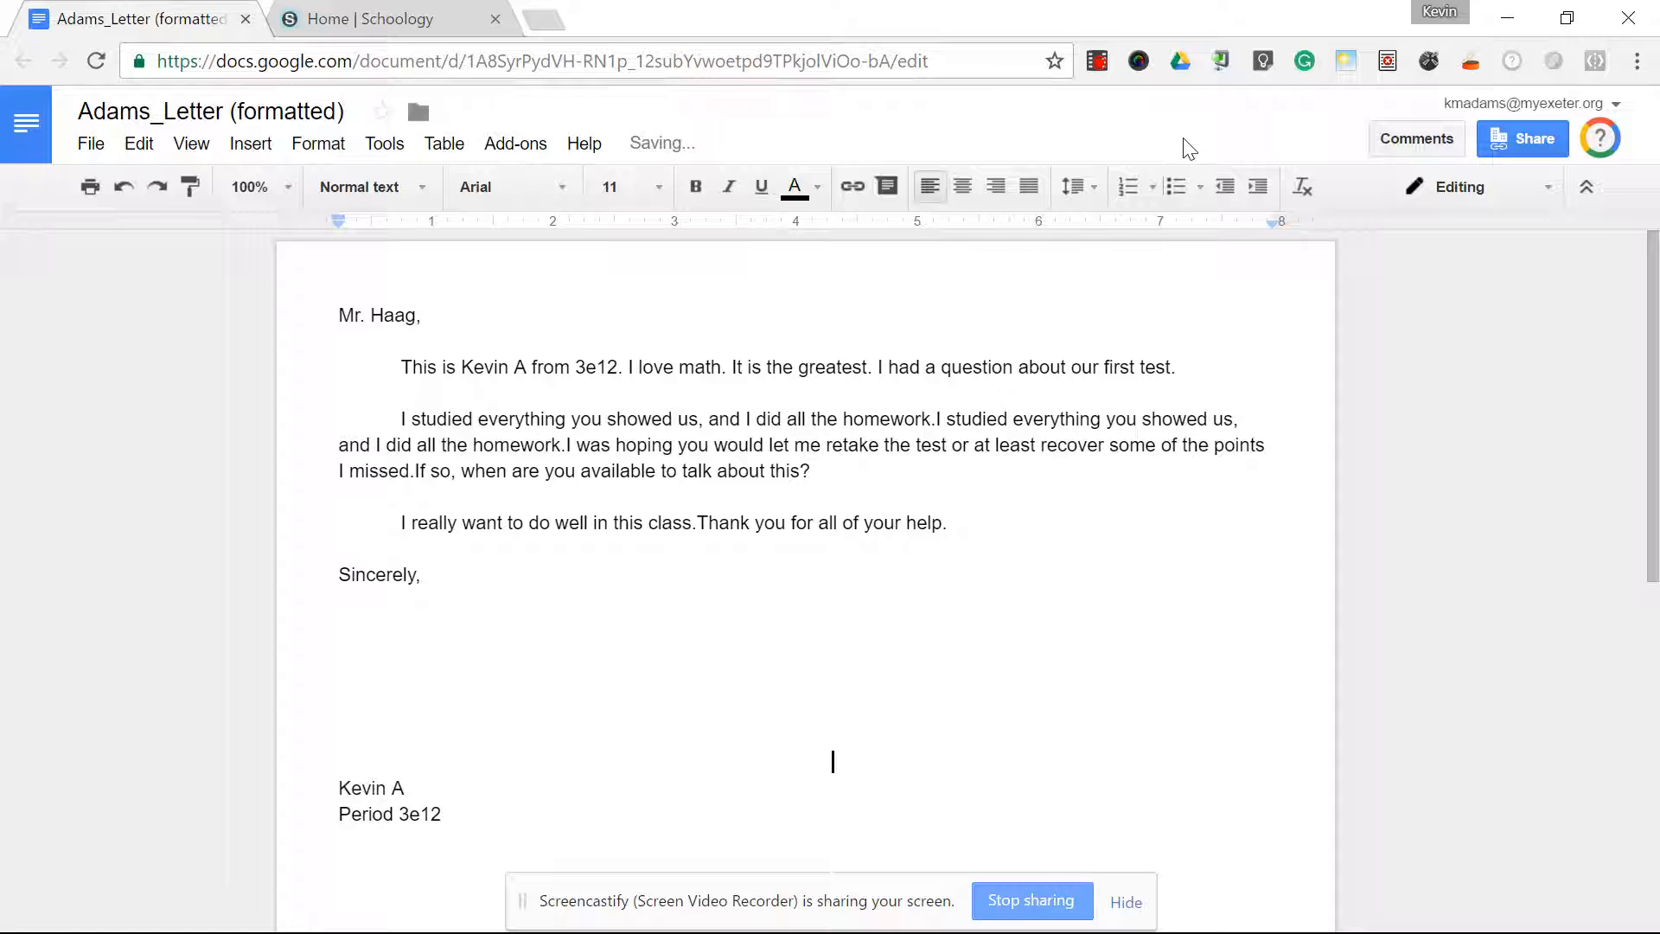
- Shrink the signature drawing to a small, single-line size between "Sincerely," and the typed name
click(815, 639)
mouse_move(828, 590)
mouse_down()
mouse_move(622, 632)
mouse_move(337, 735)
mouse_up()
click(627, 597)
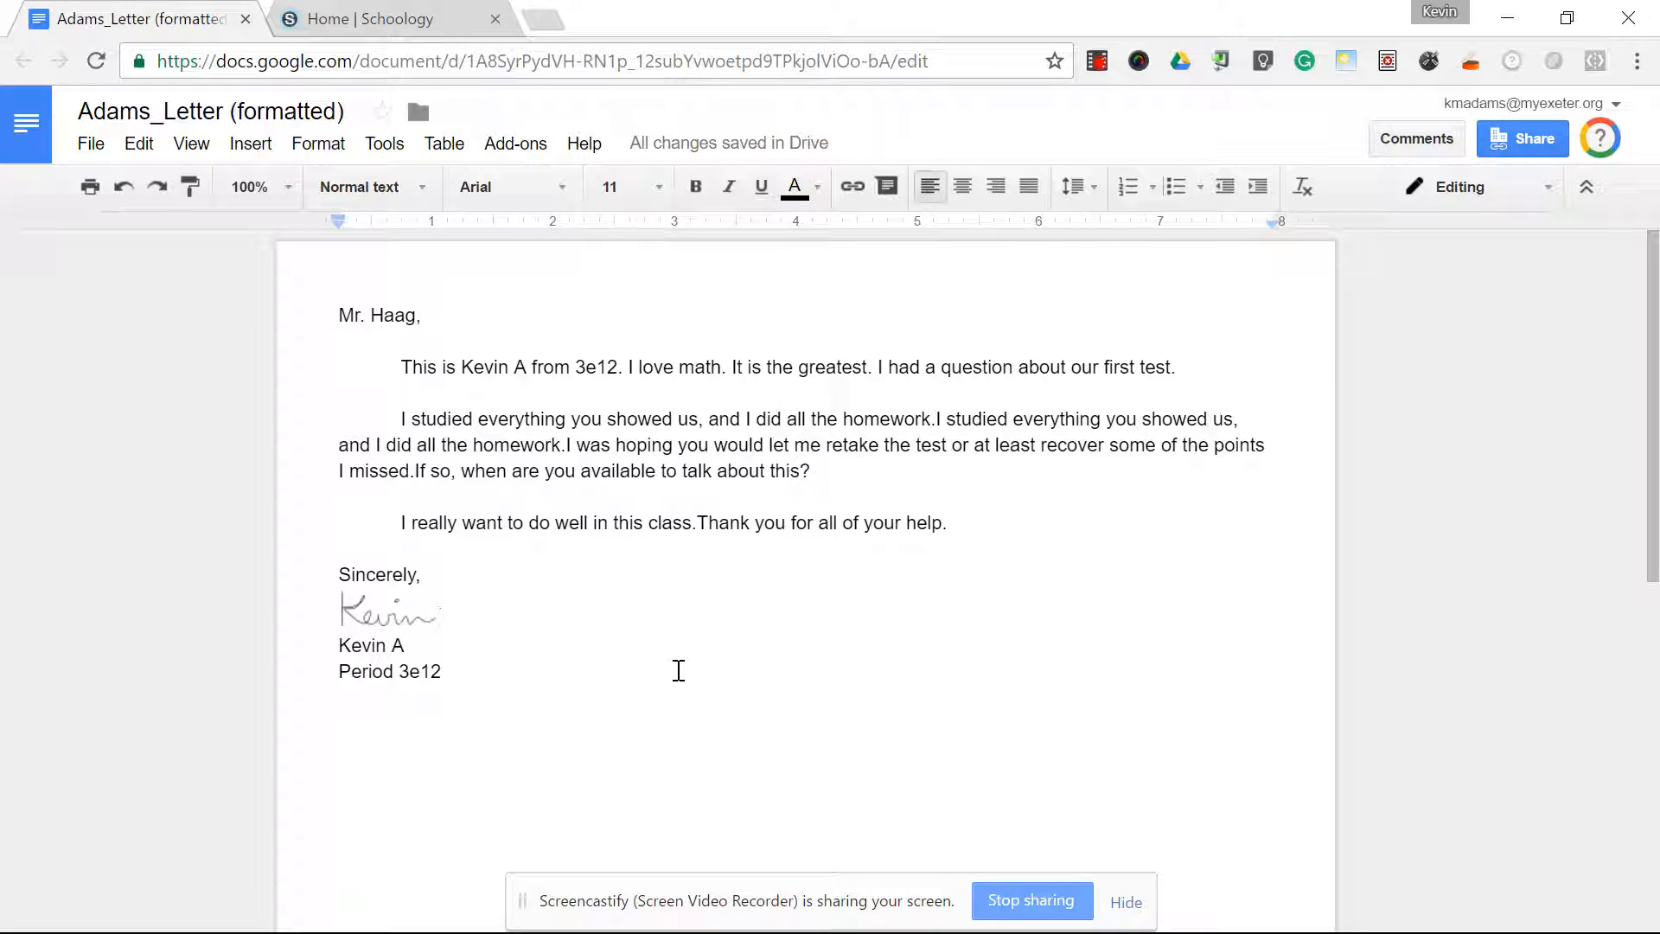
- Copy the entire letter and start a new Gmail message in a separate browser tab
key(ctrl+a)
key(ctrl+c)
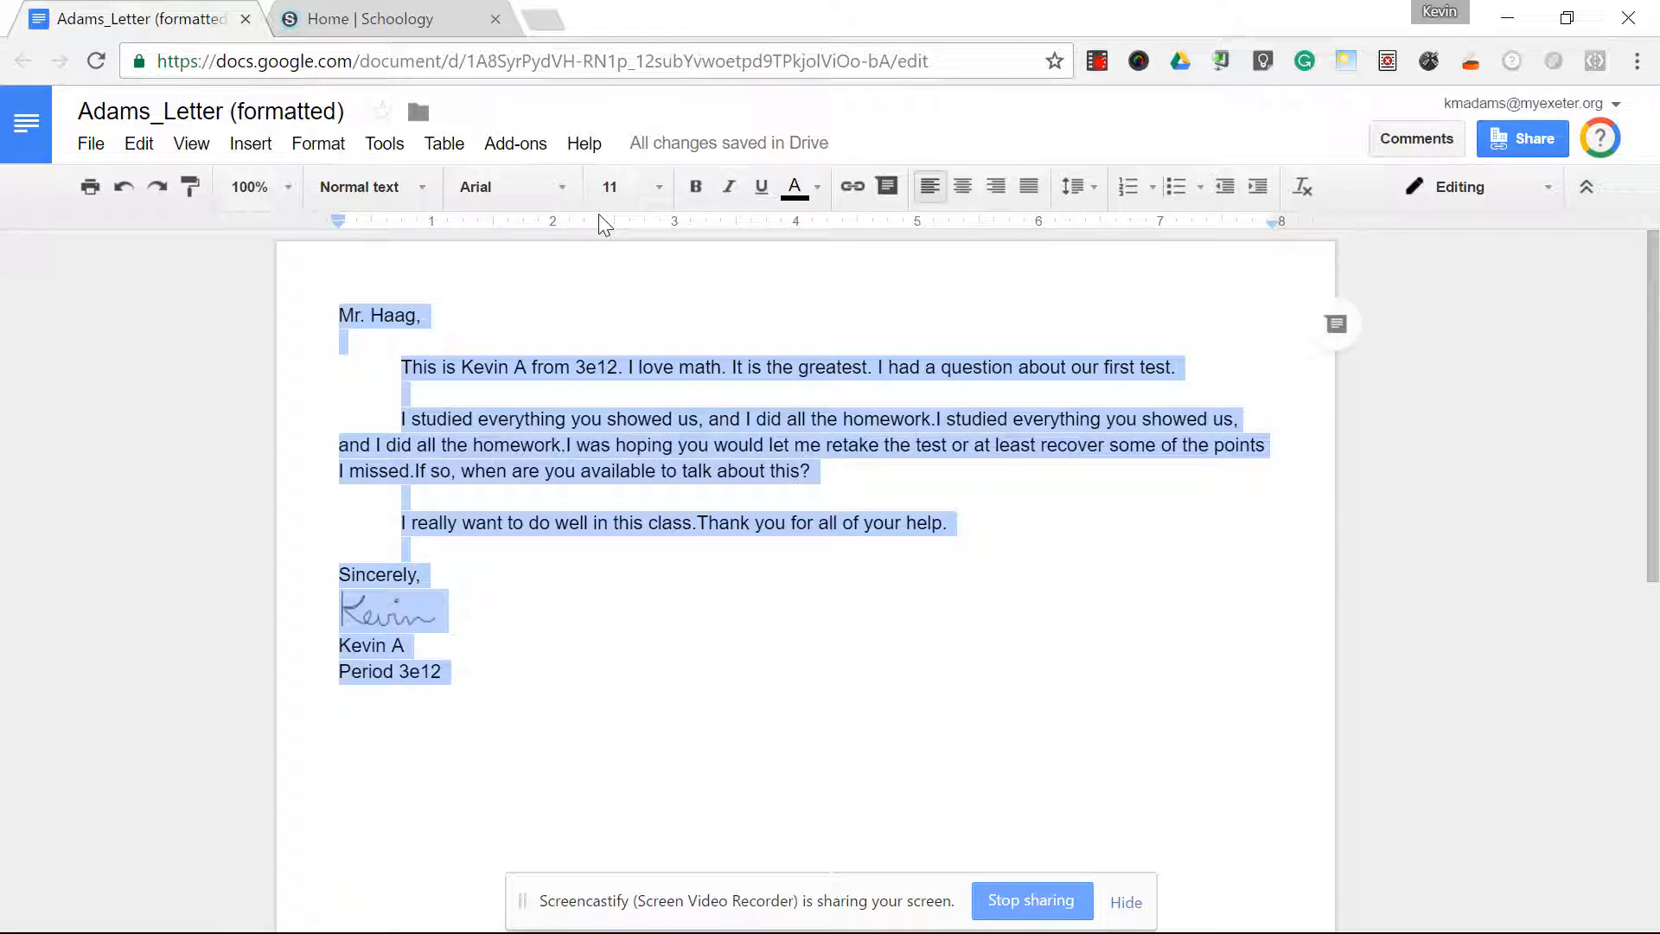
key(ctrl+t)
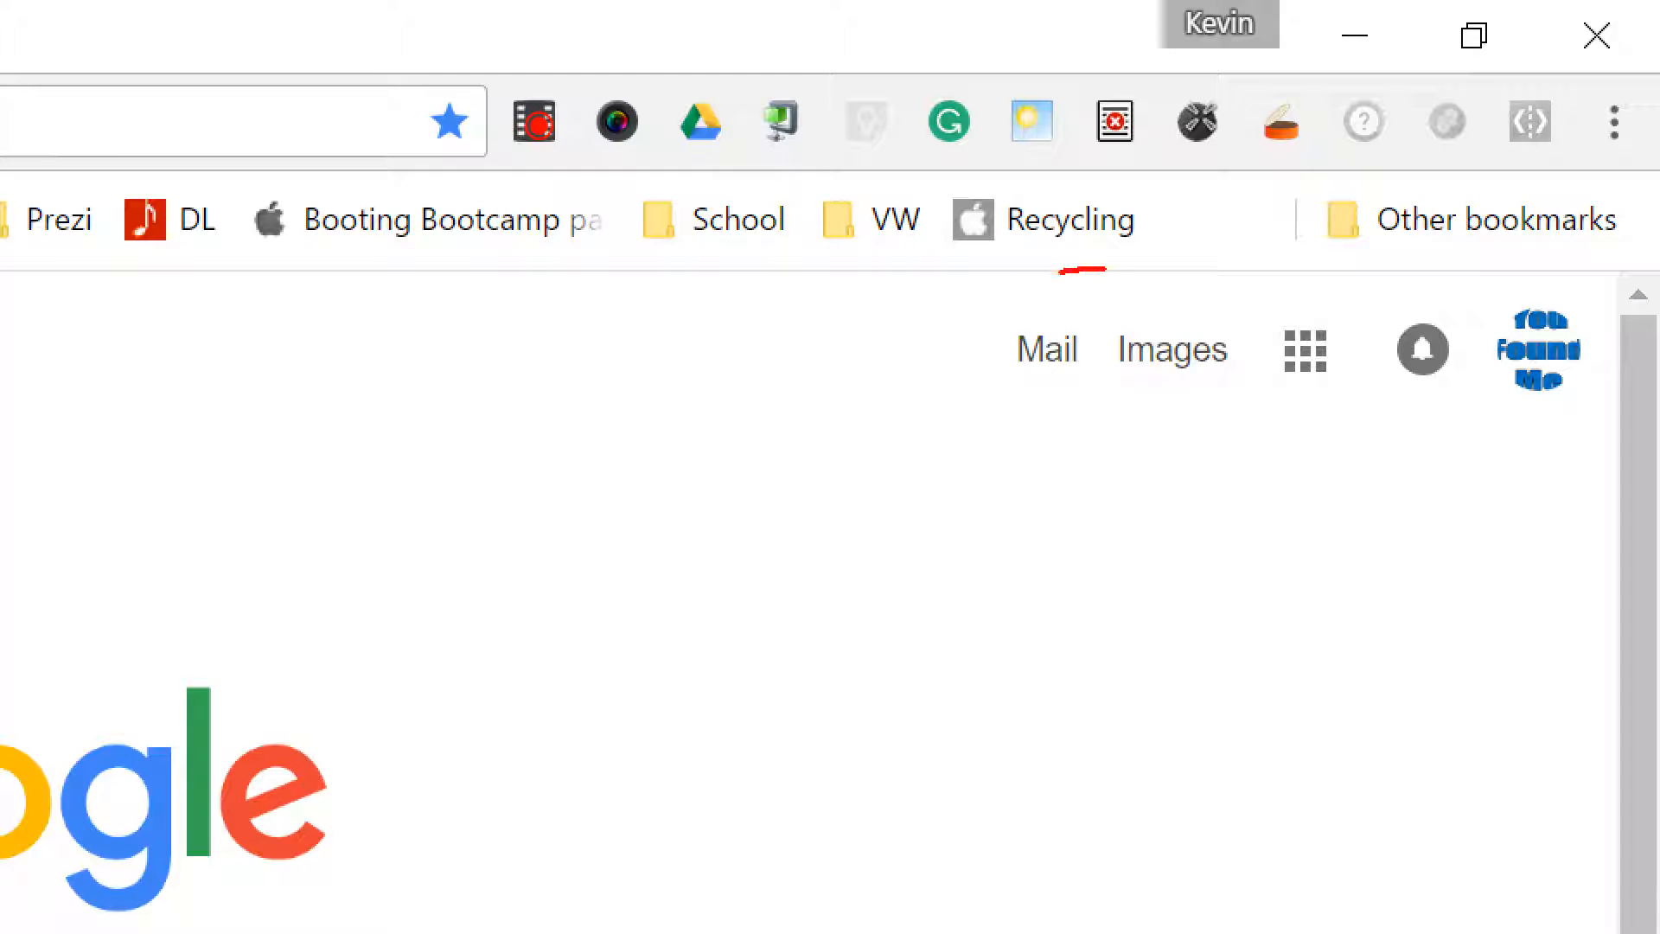
drag(1062, 271, 1106, 261)
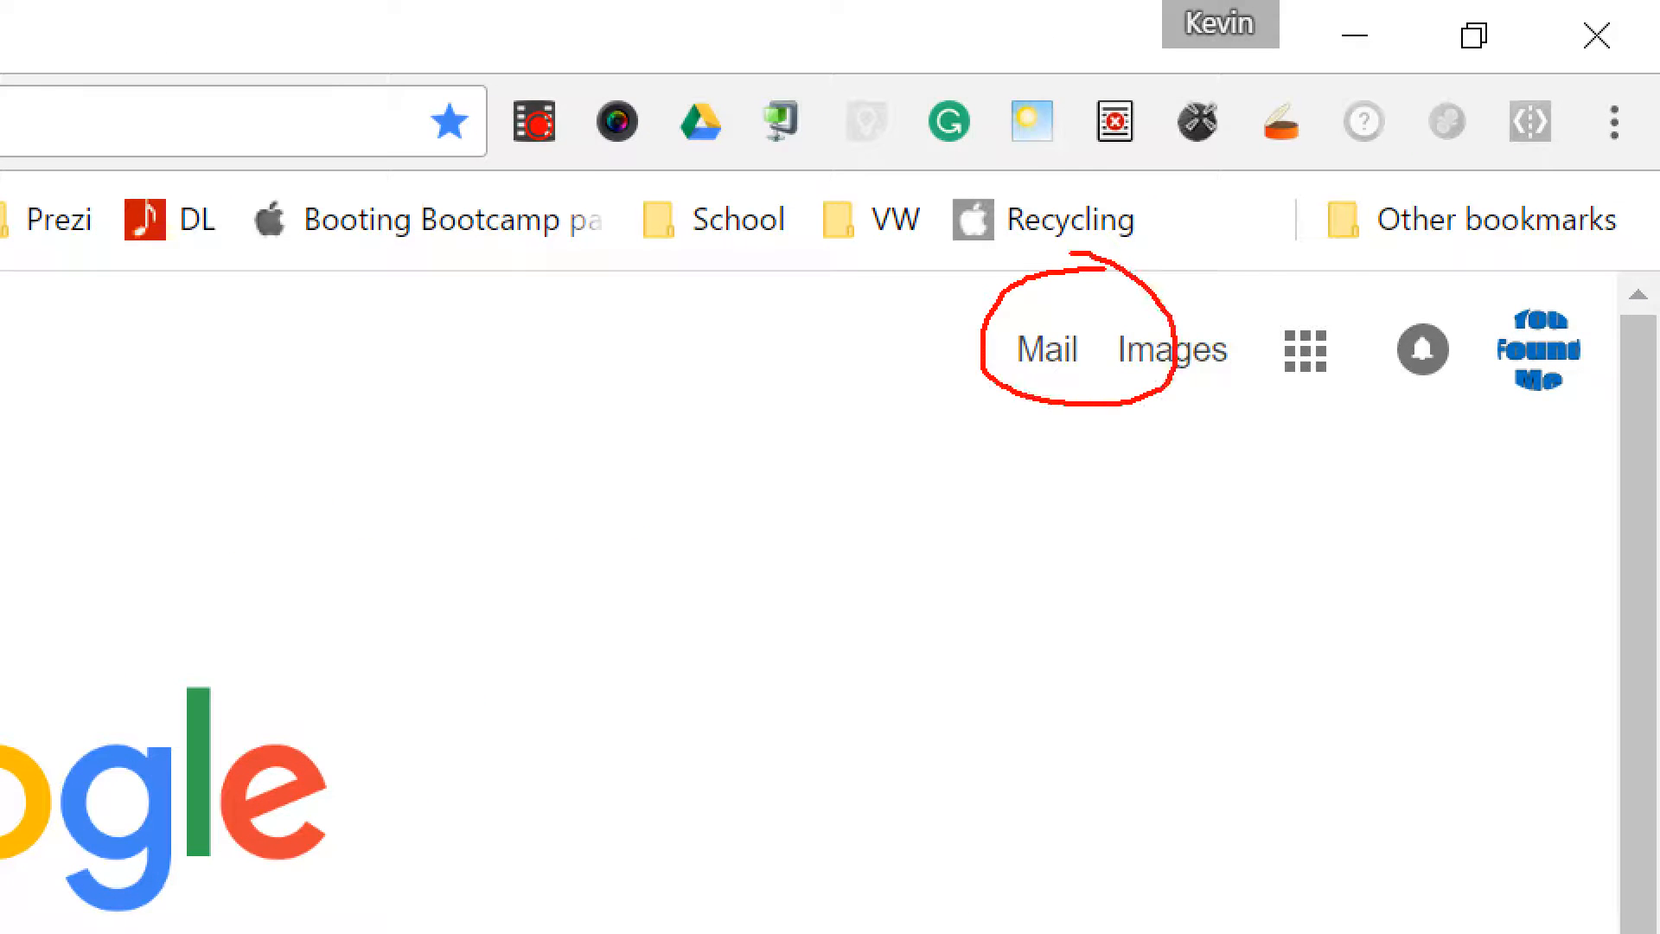
click(1047, 349)
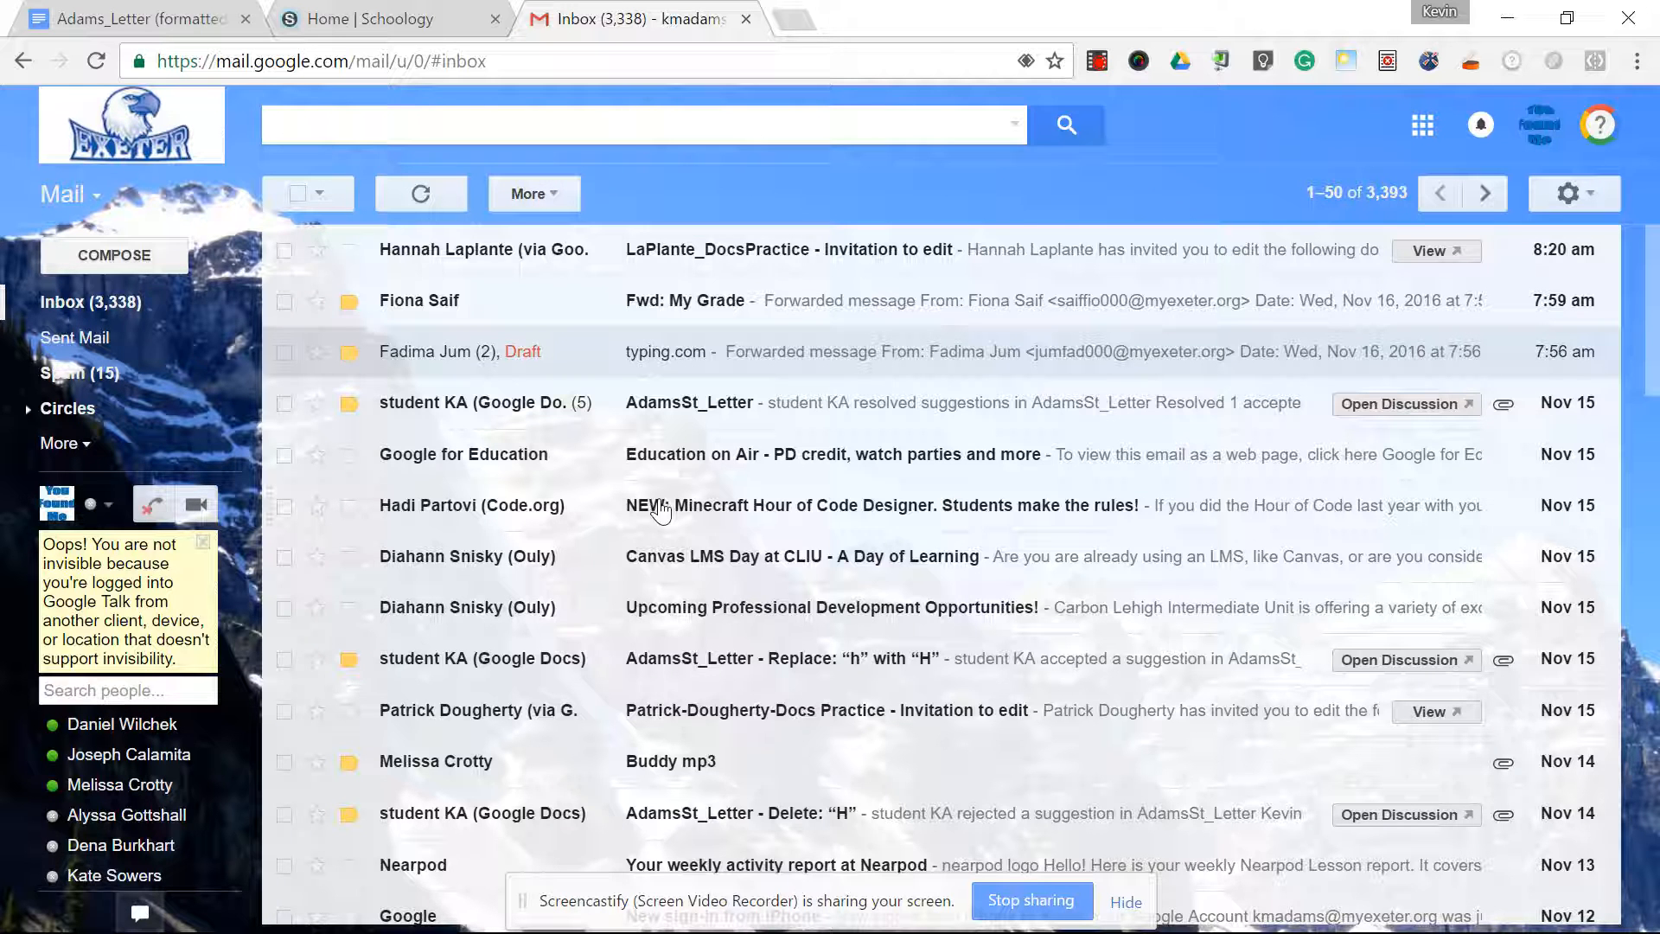
click(157, 263)
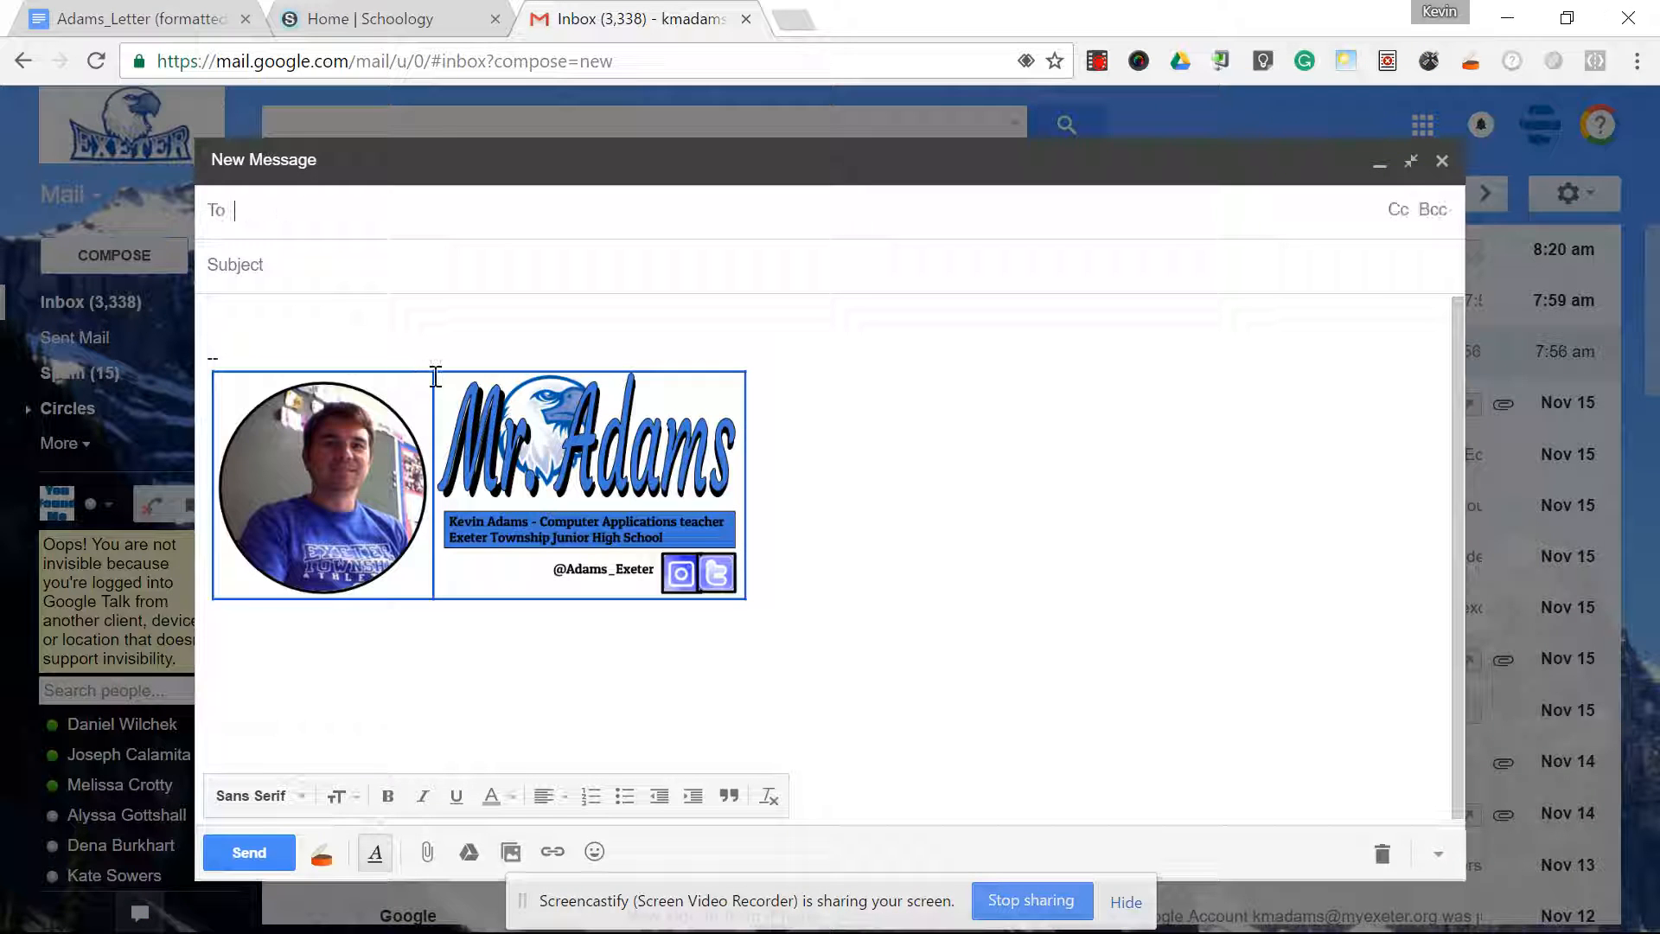
- Try deleting the automatic email signature from the new message and undo the deletion
drag(695, 519, 223, 369)
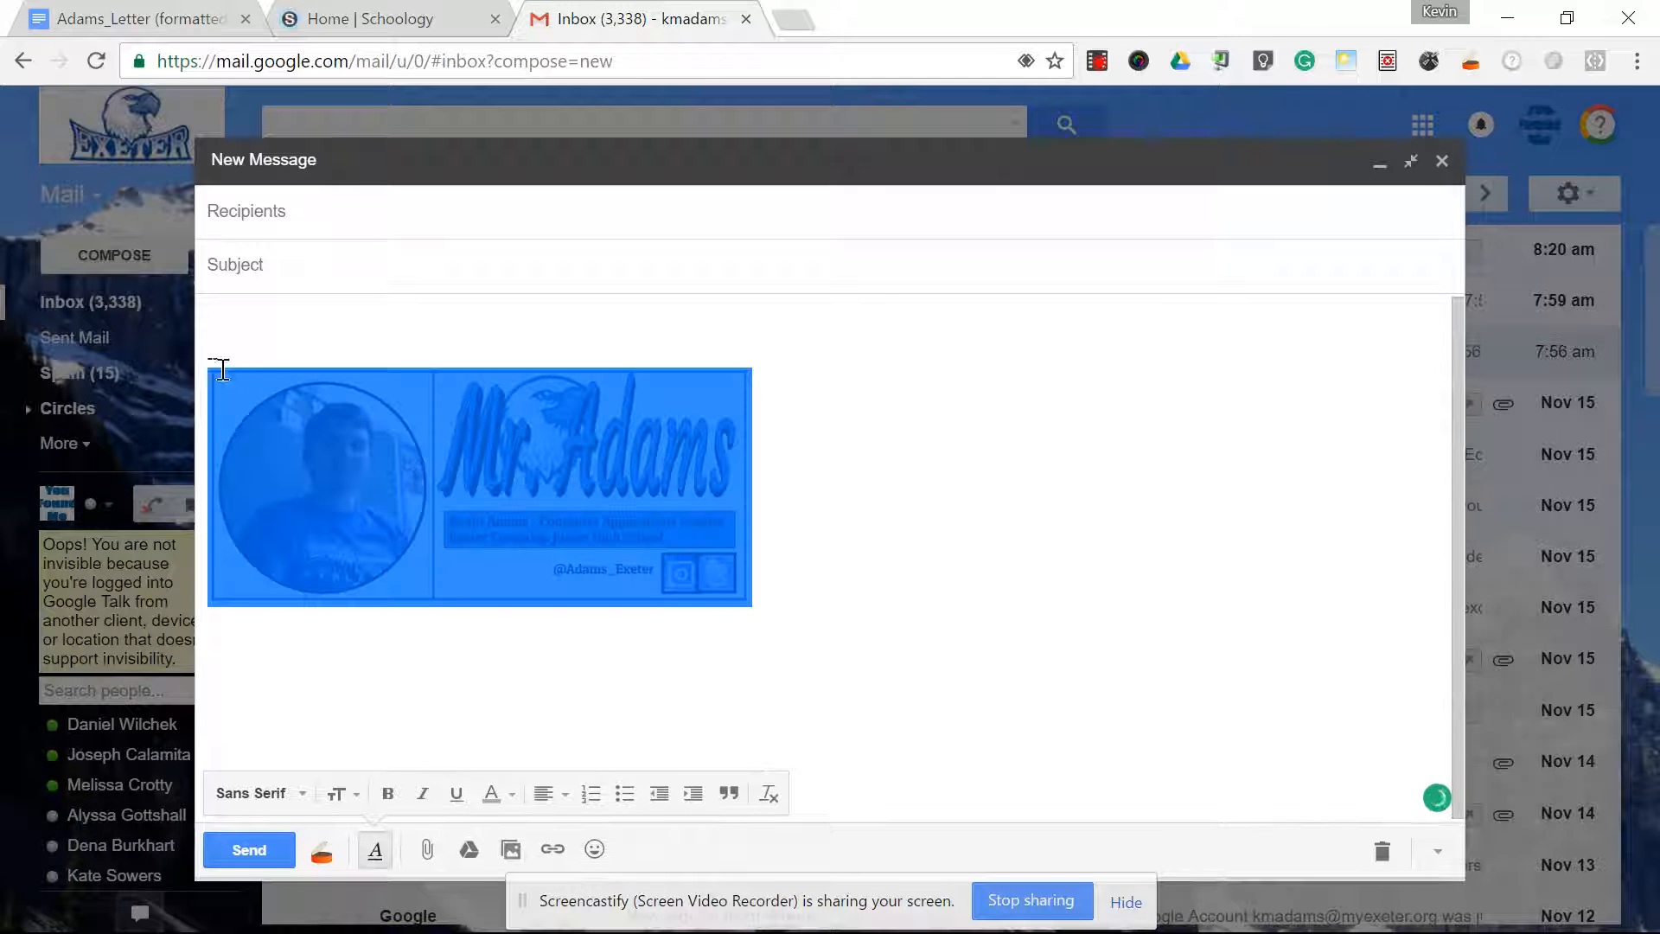
key(BackSpace)
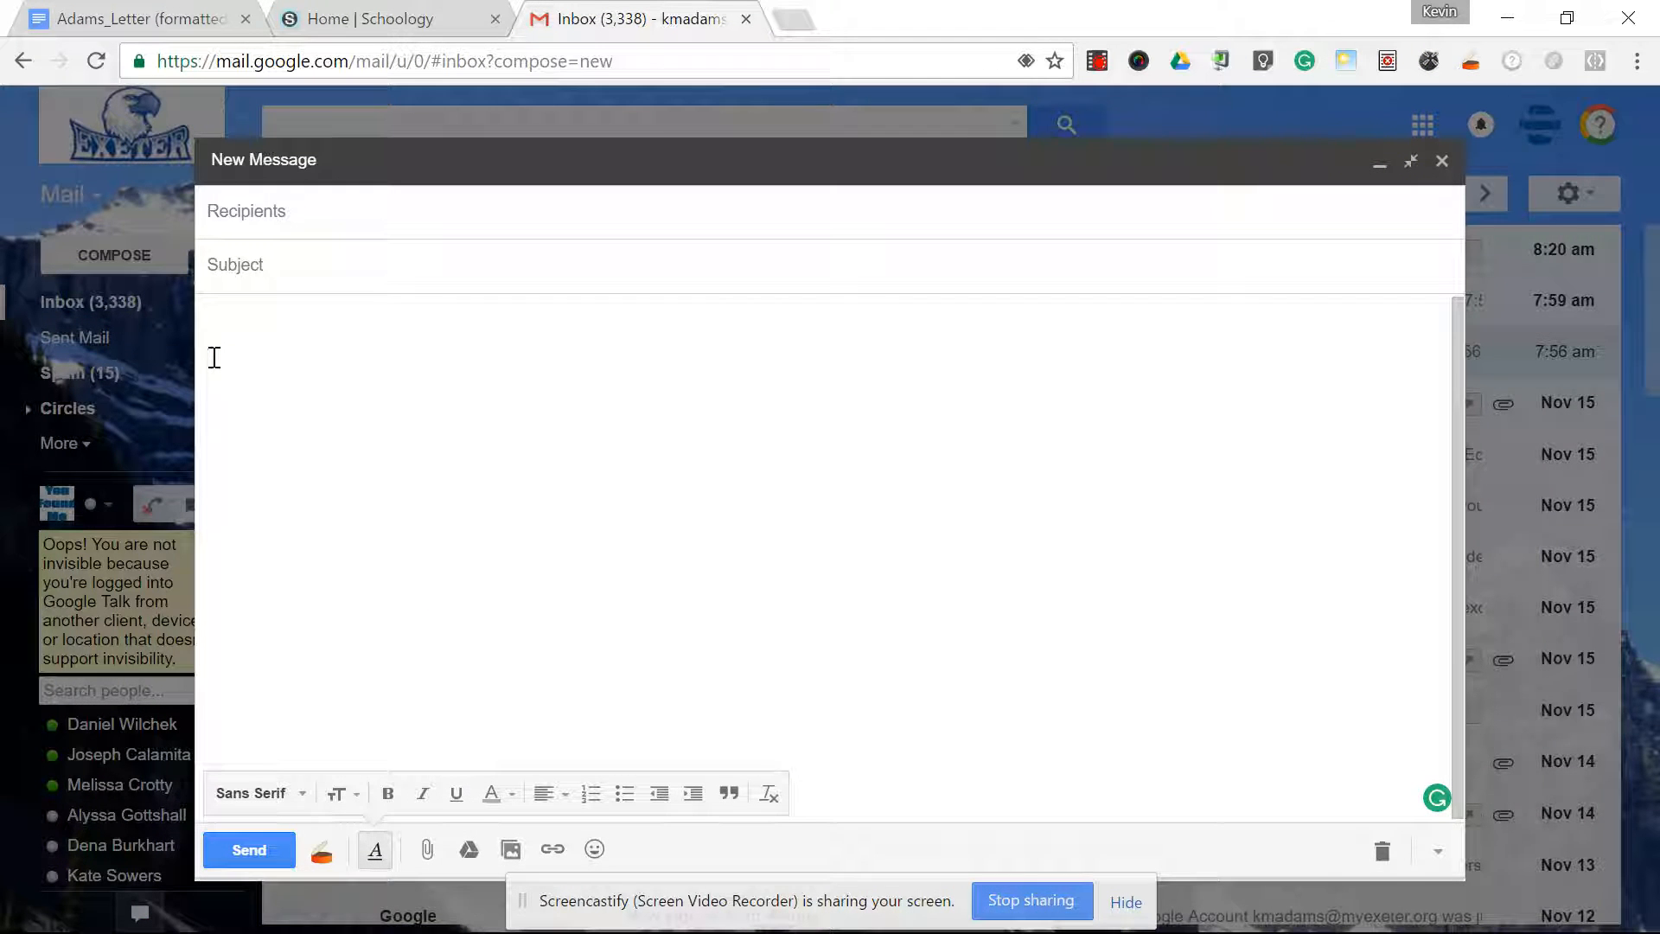
key(ctrl+z)
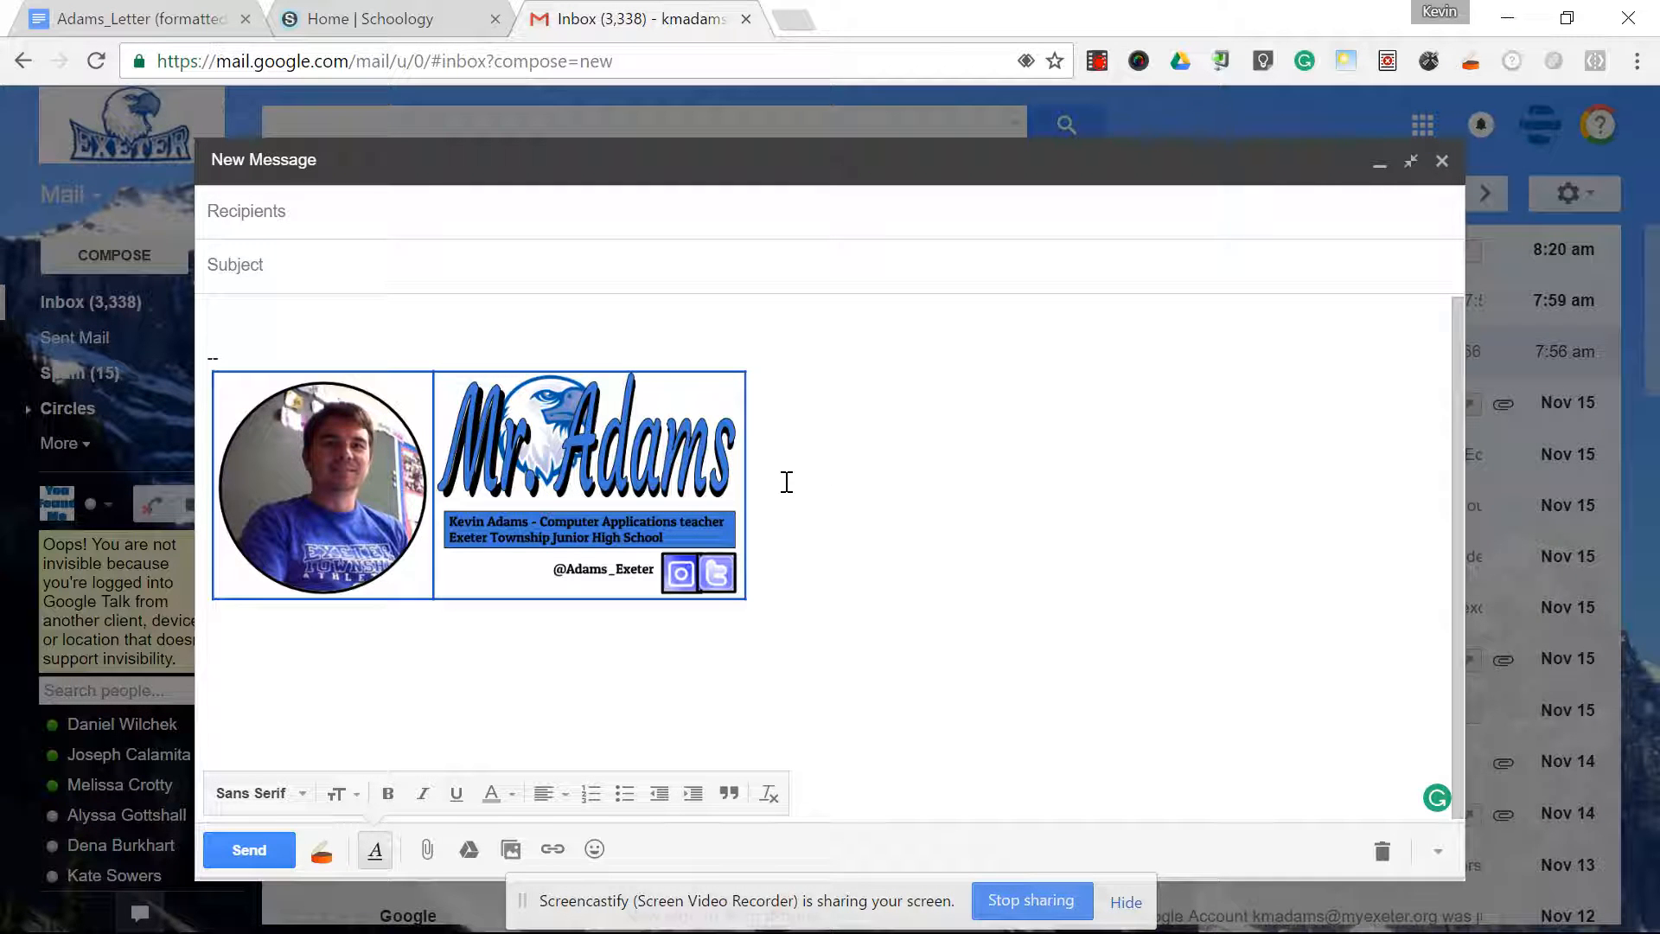
- Replace the entire message body, including the automatic signature, with the copied letter
key(ctrl+a)
key(Delete)
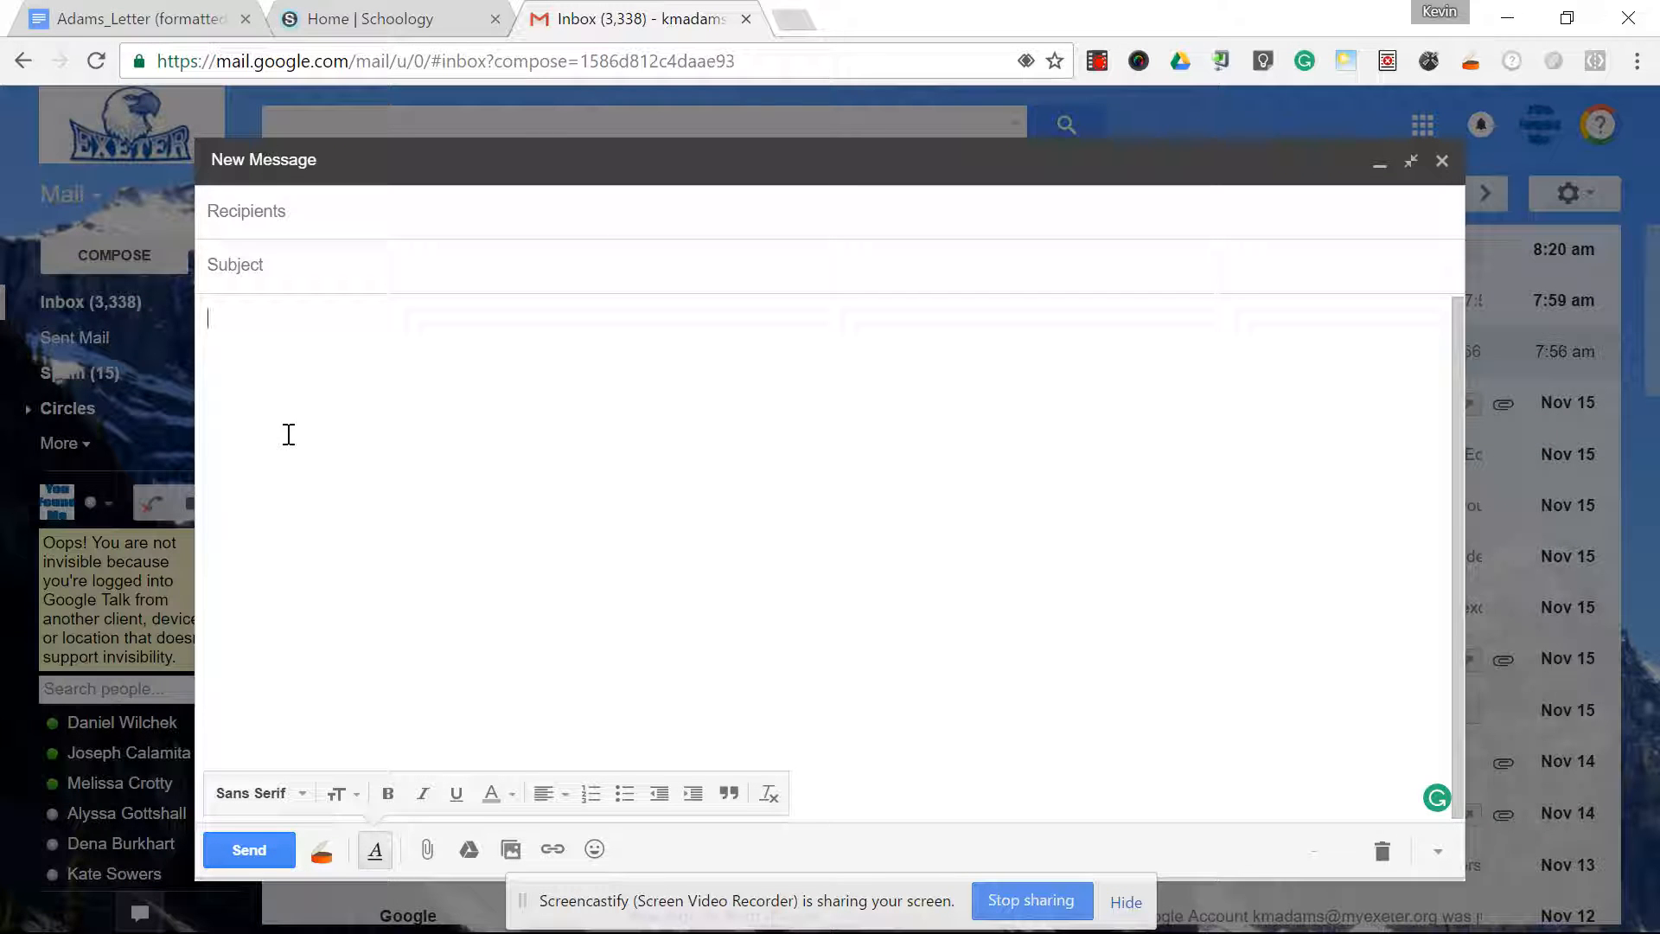
key(ctrl+v)
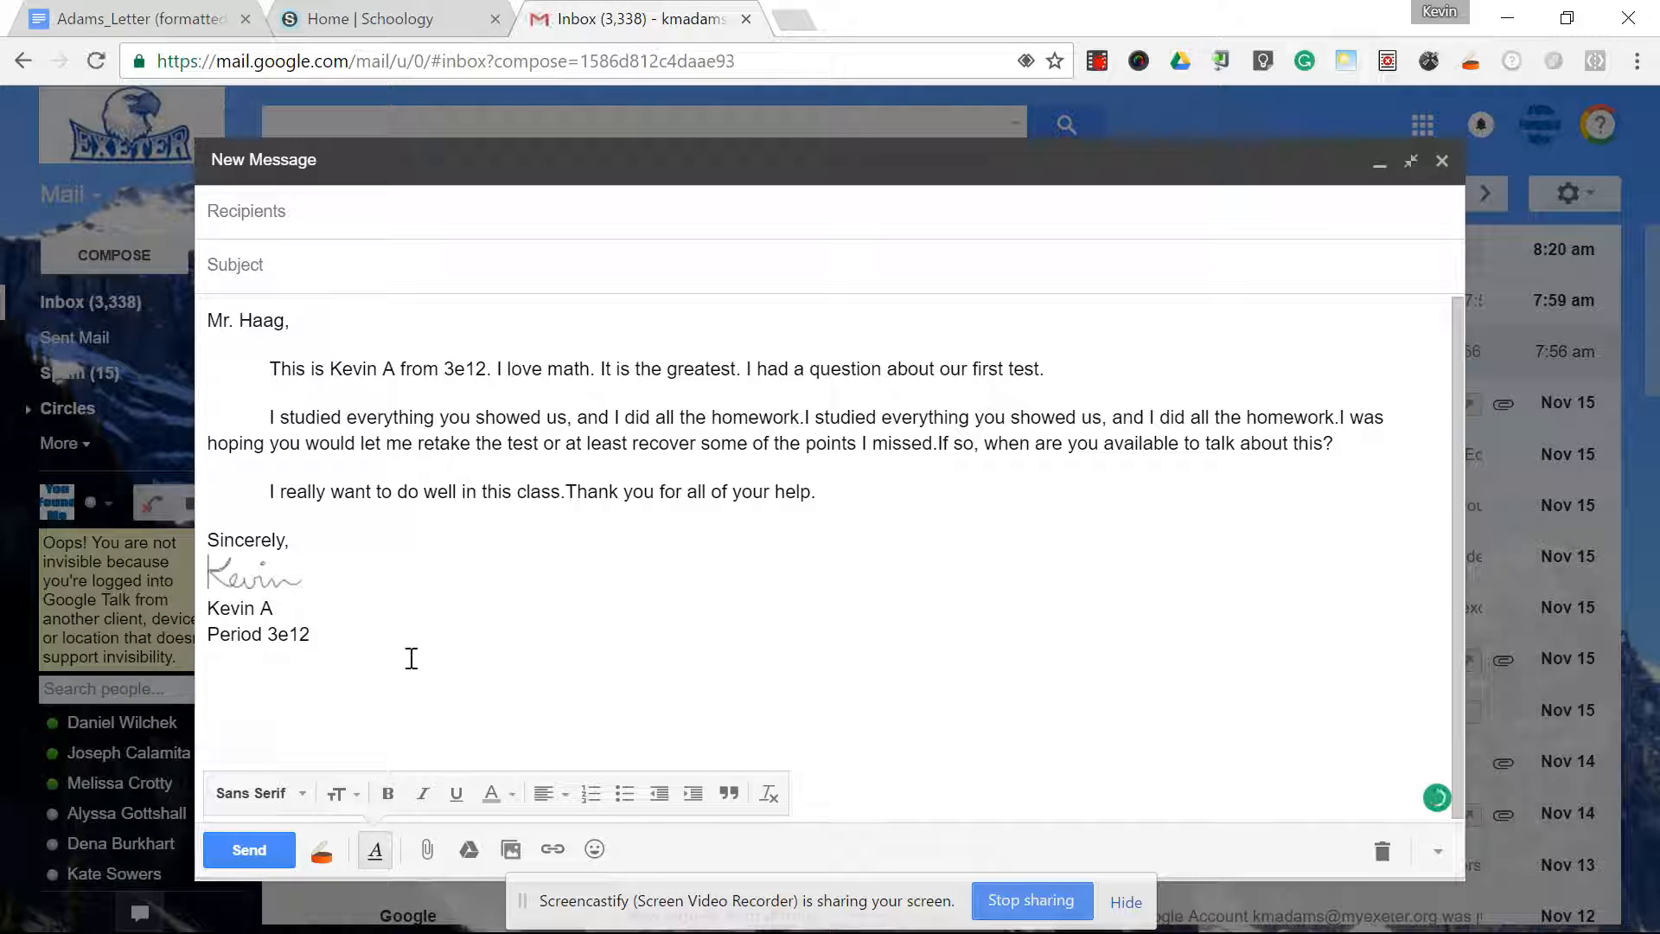
- Check the pasted signature image in the message against the original in the letter document
click(275, 577)
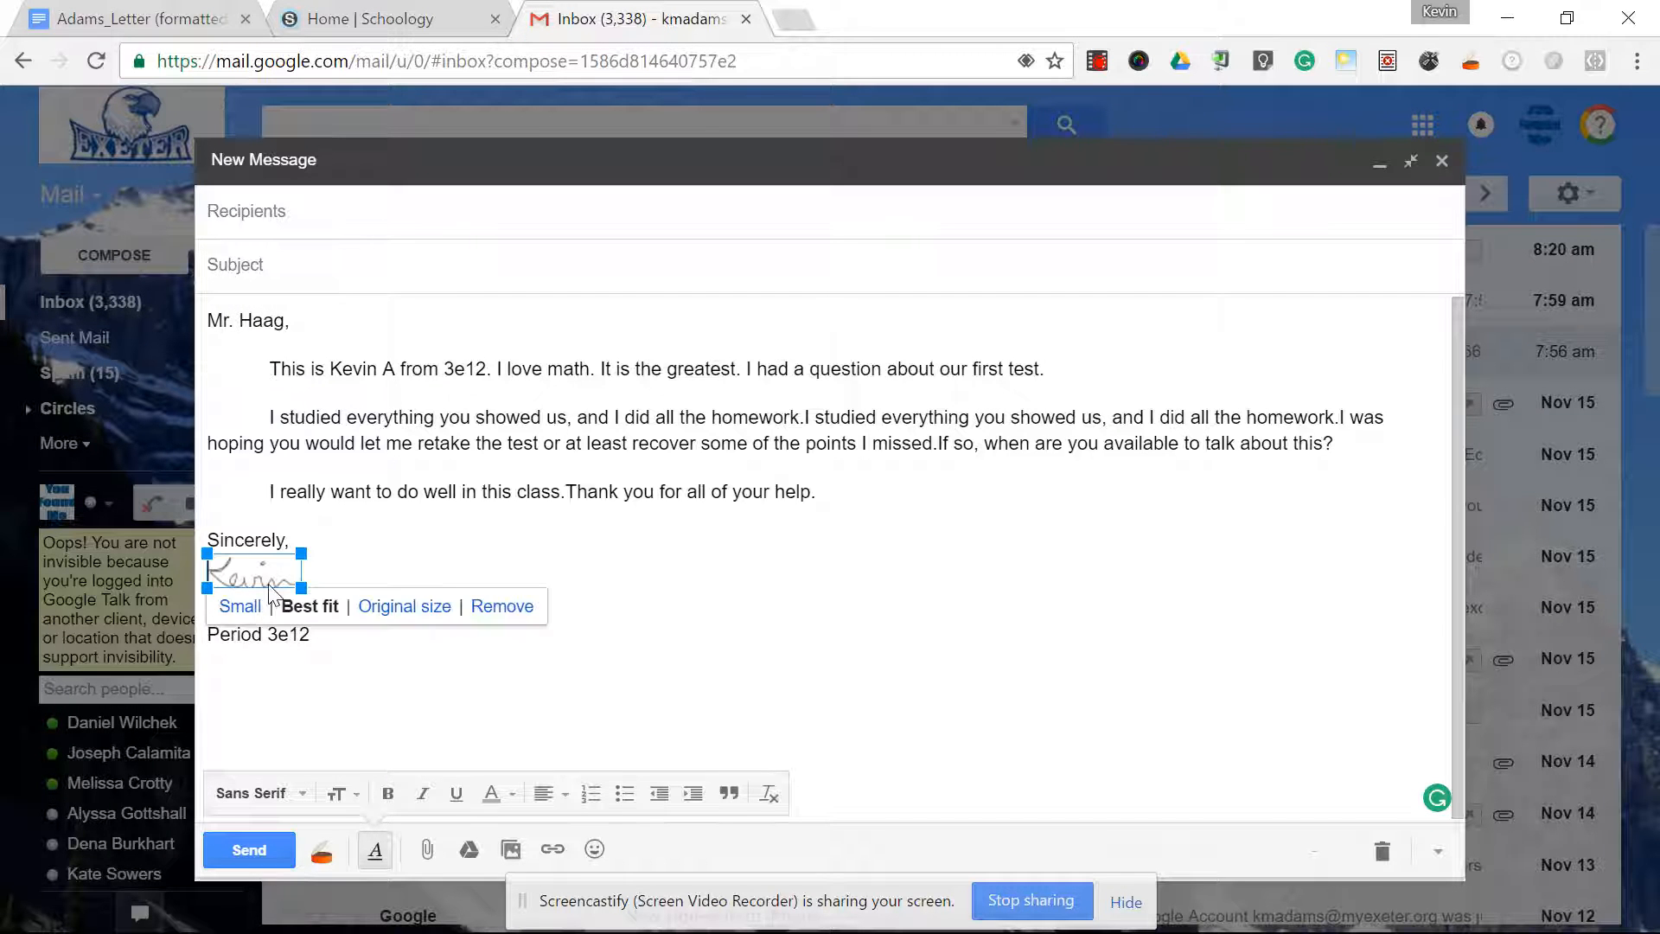
click(336, 571)
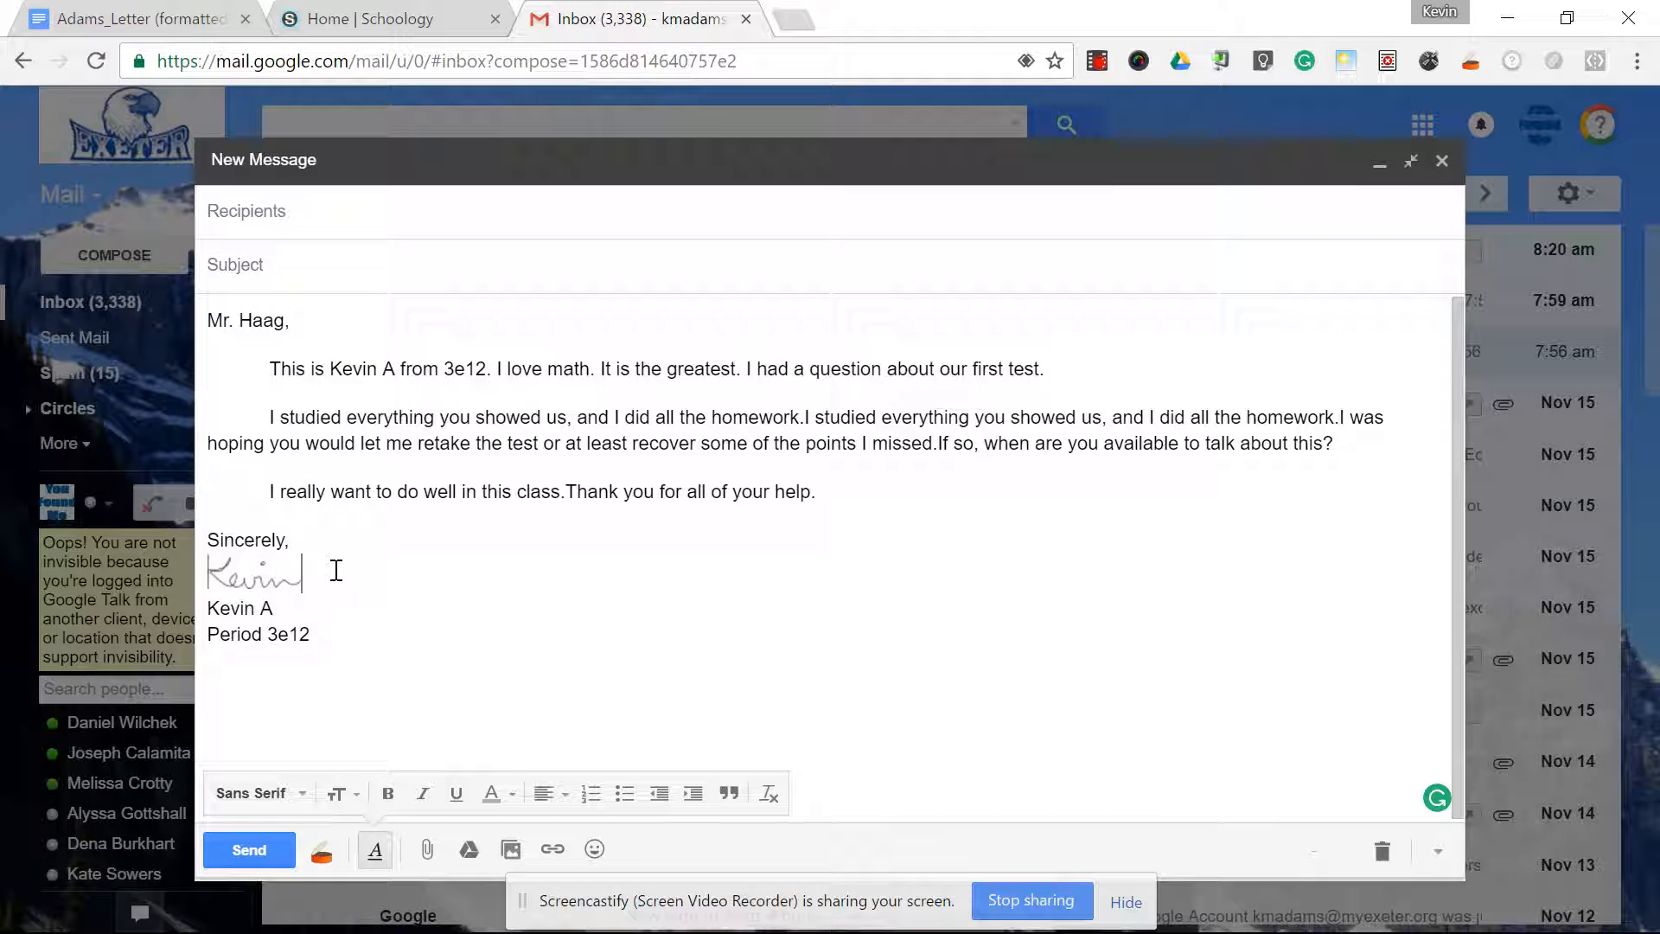
key(ctrl+Tab)
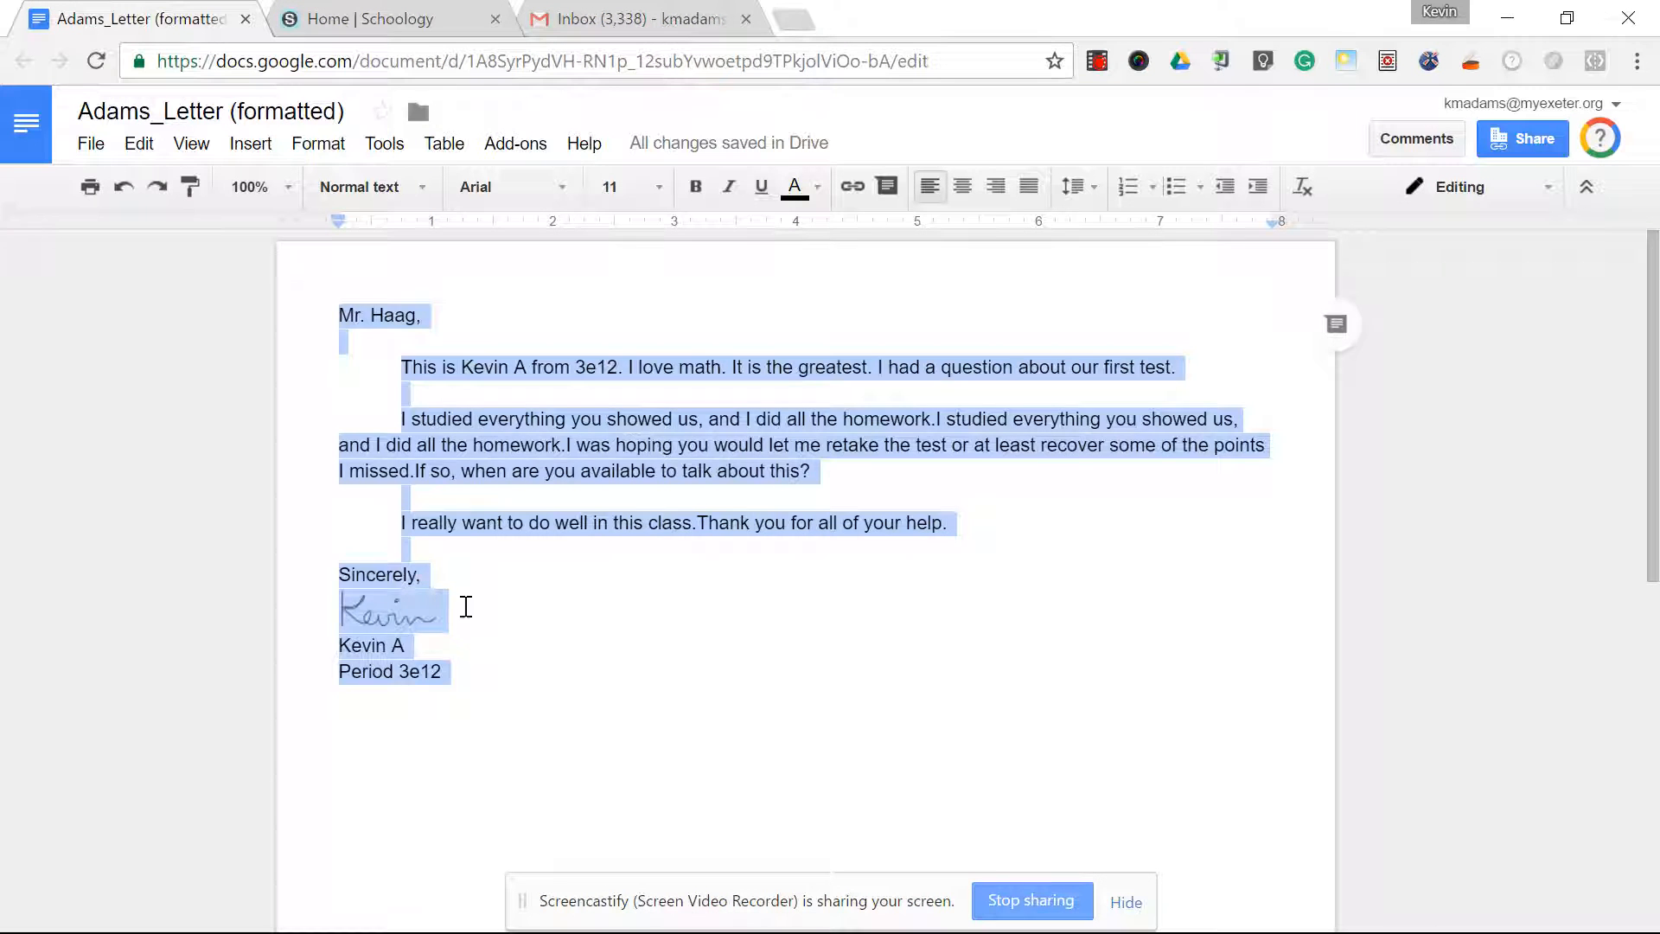
click(494, 623)
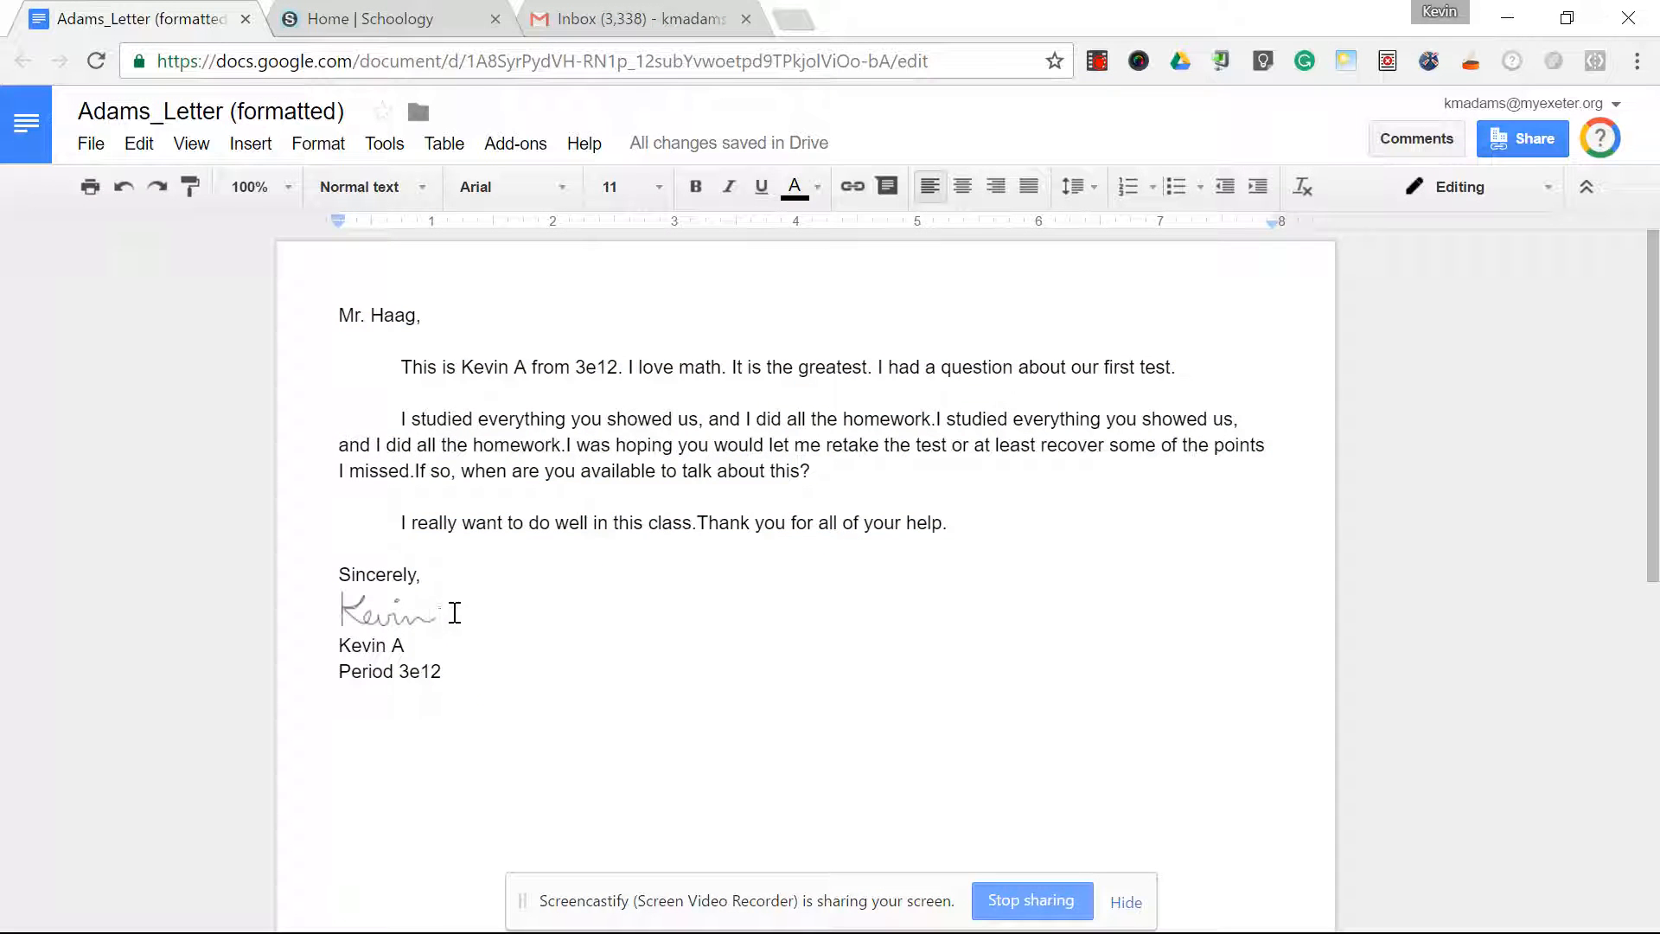
key(ctrl+shift+Tab)
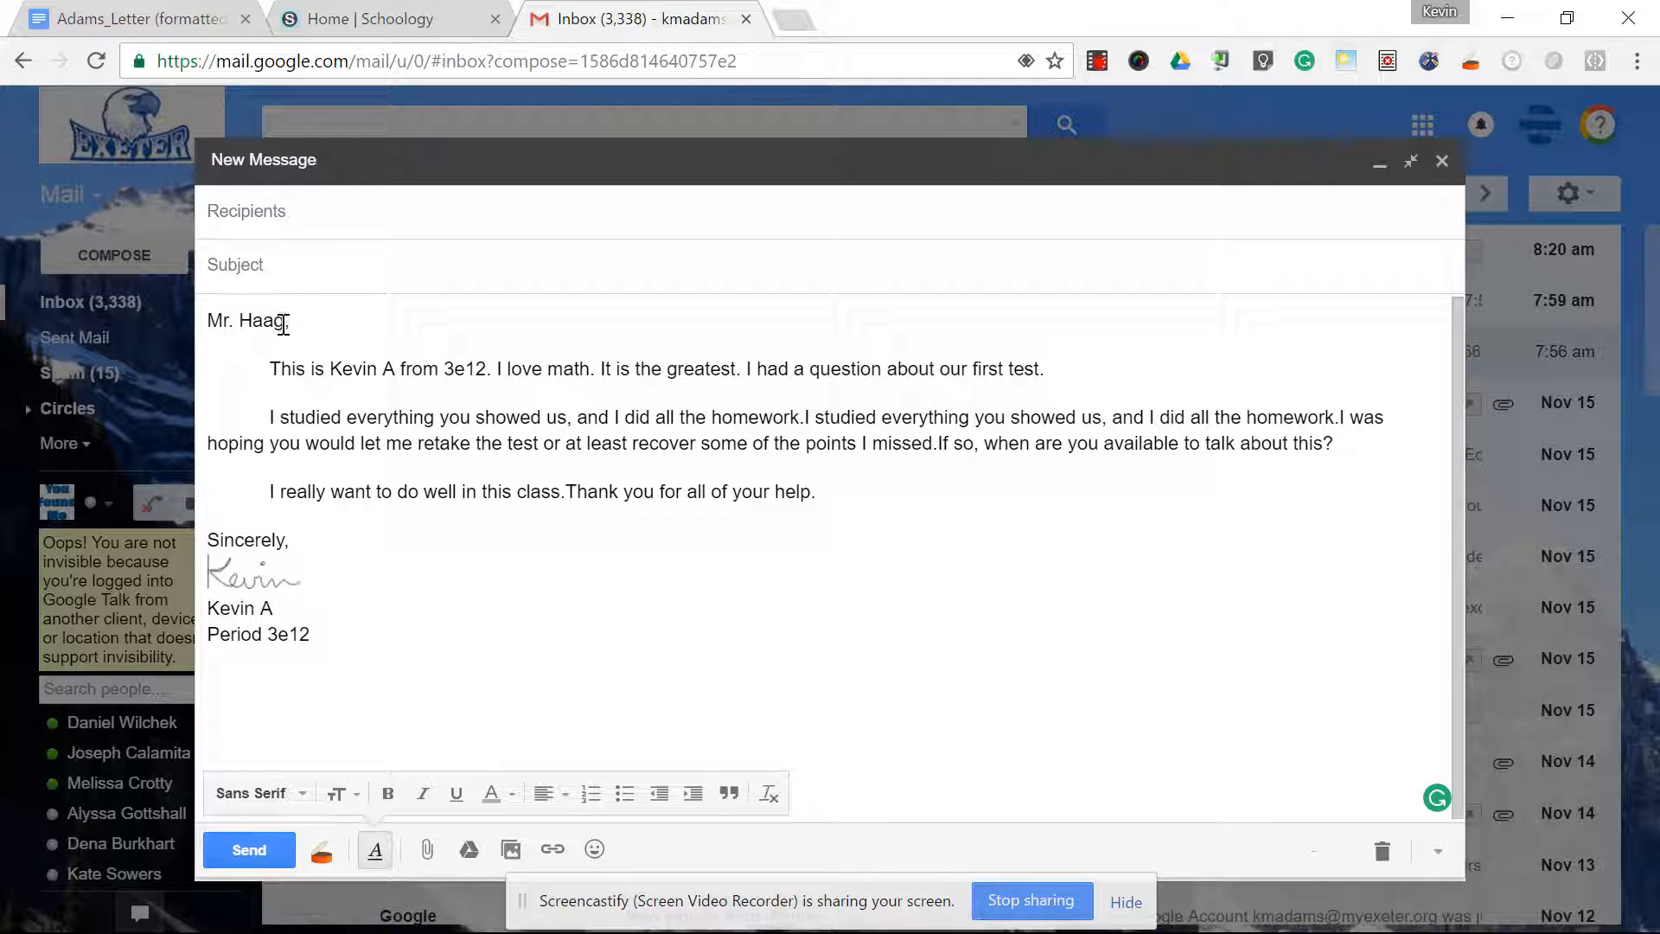
- Address the message to the teacher by searching the contacts for the last name and choosing the matching school account
click(256, 214)
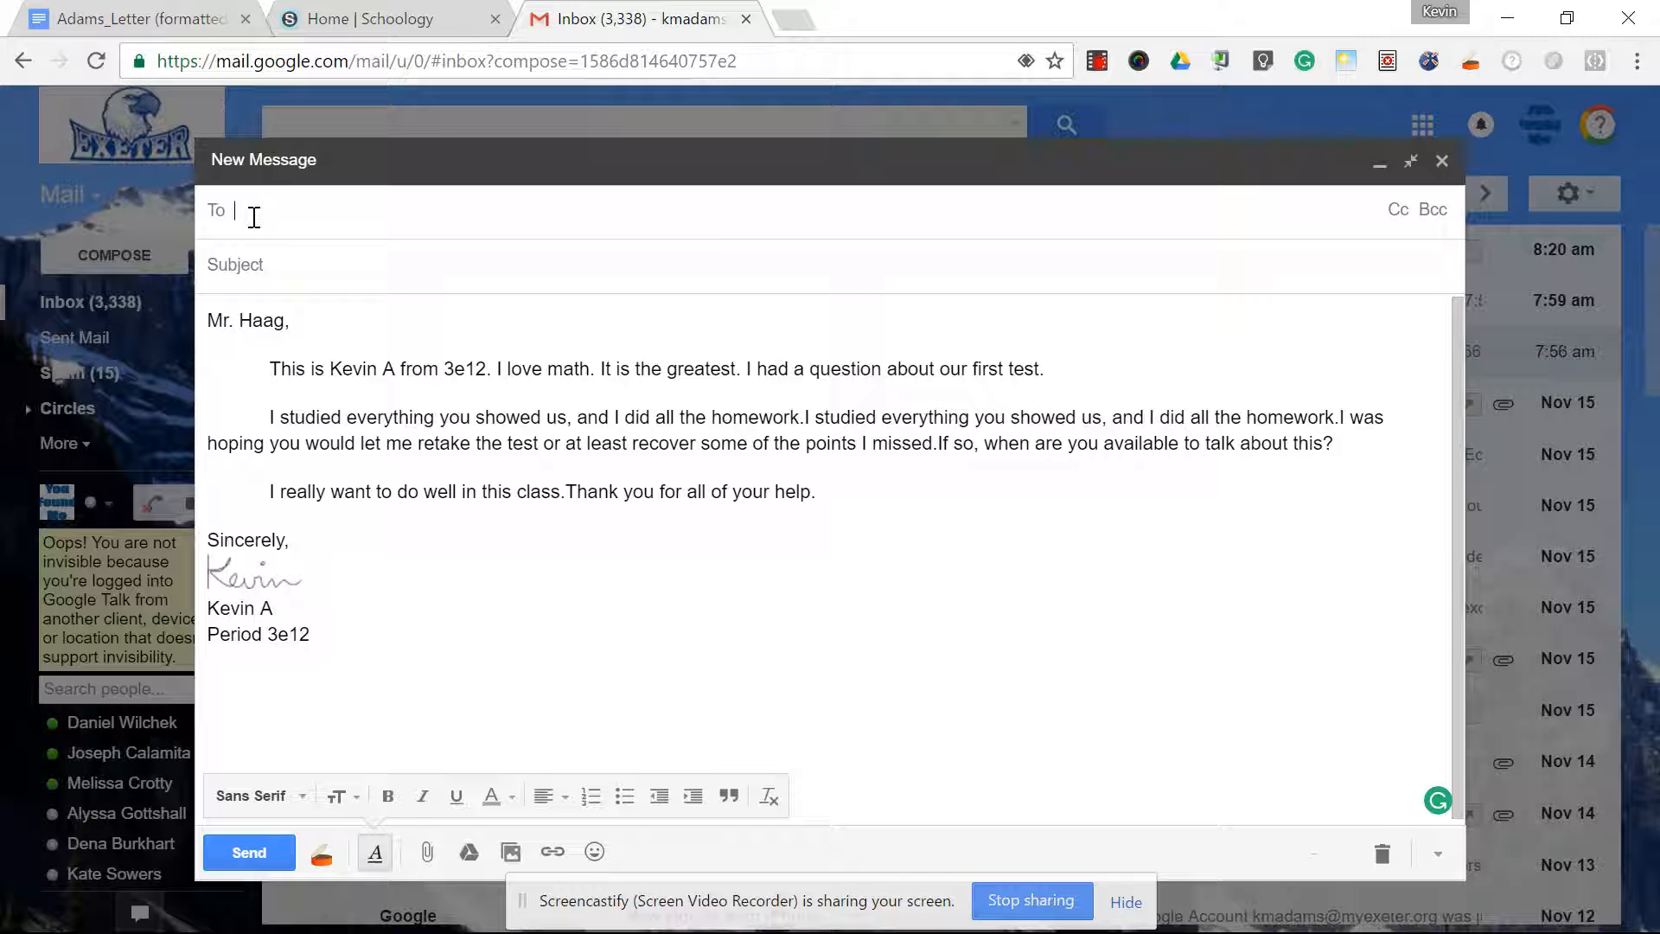
text(haa)
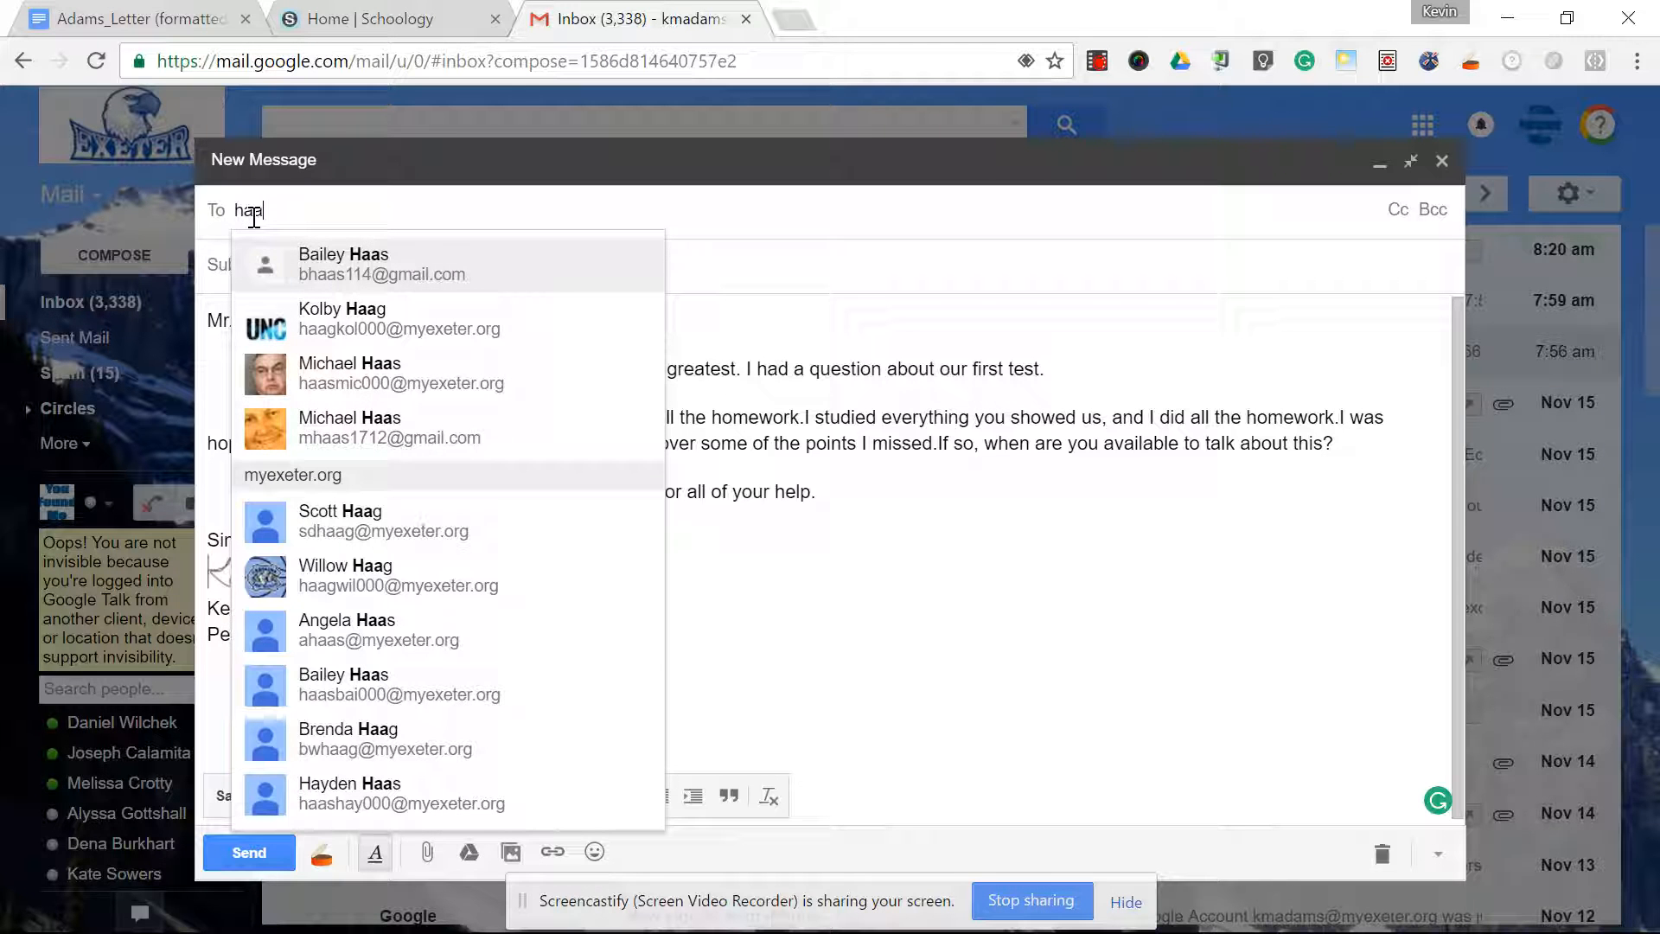
text(g)
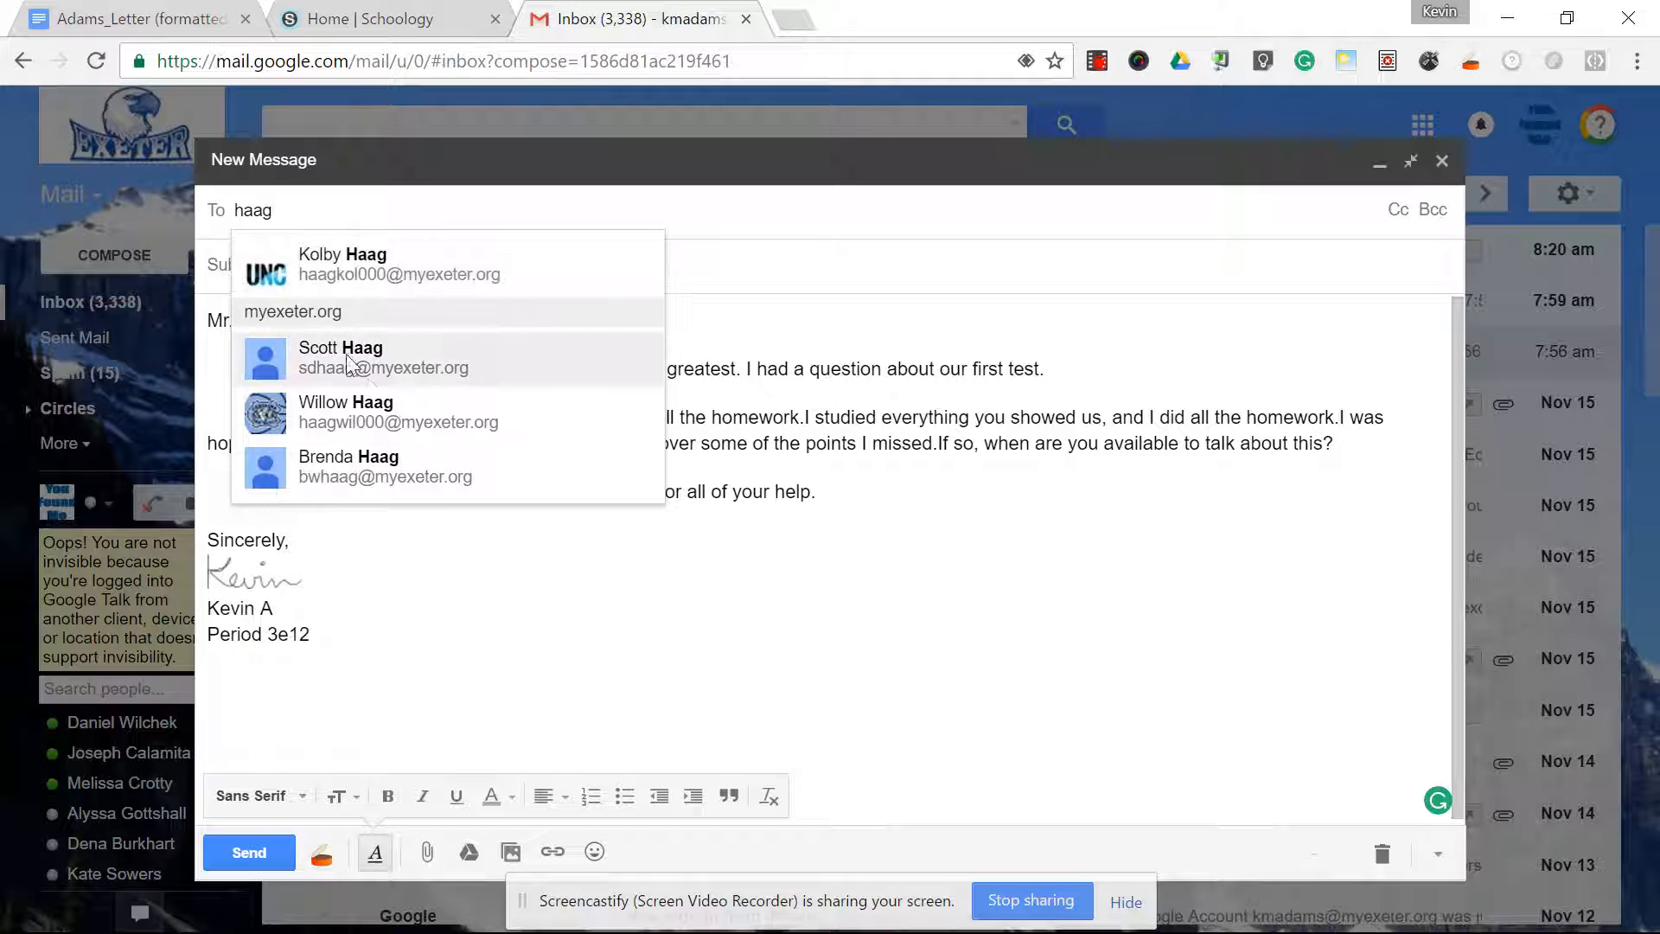
click(371, 367)
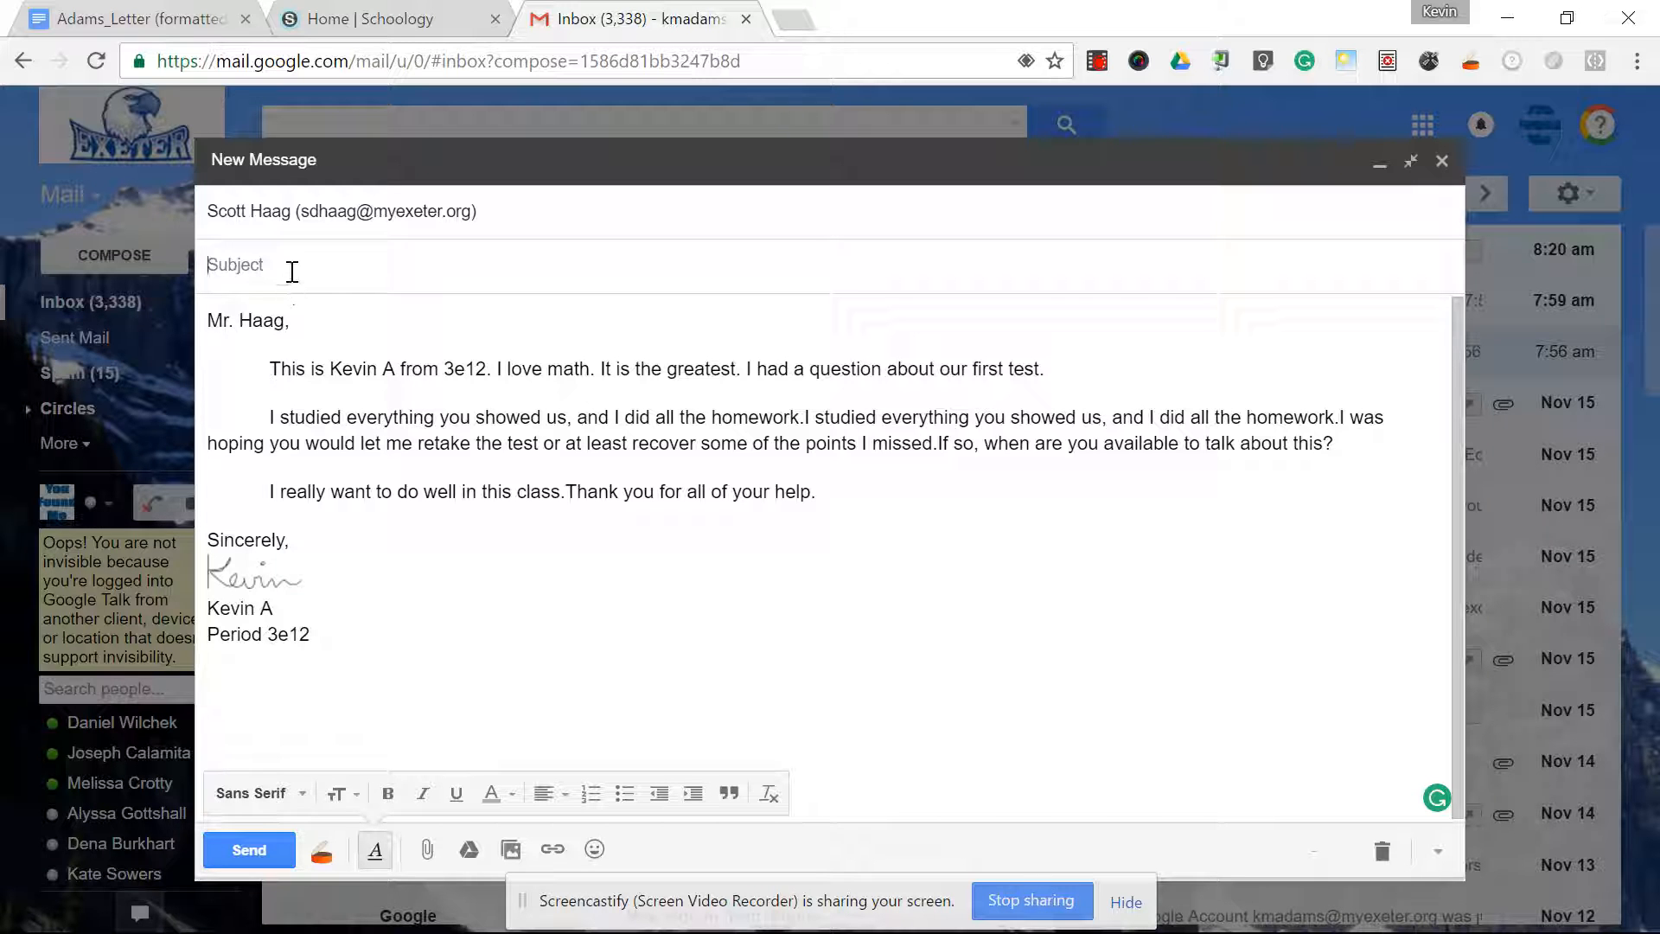
- Set the message subject to "test grade", discarding the letter text pasted there by mistake
key(ctrl+v)
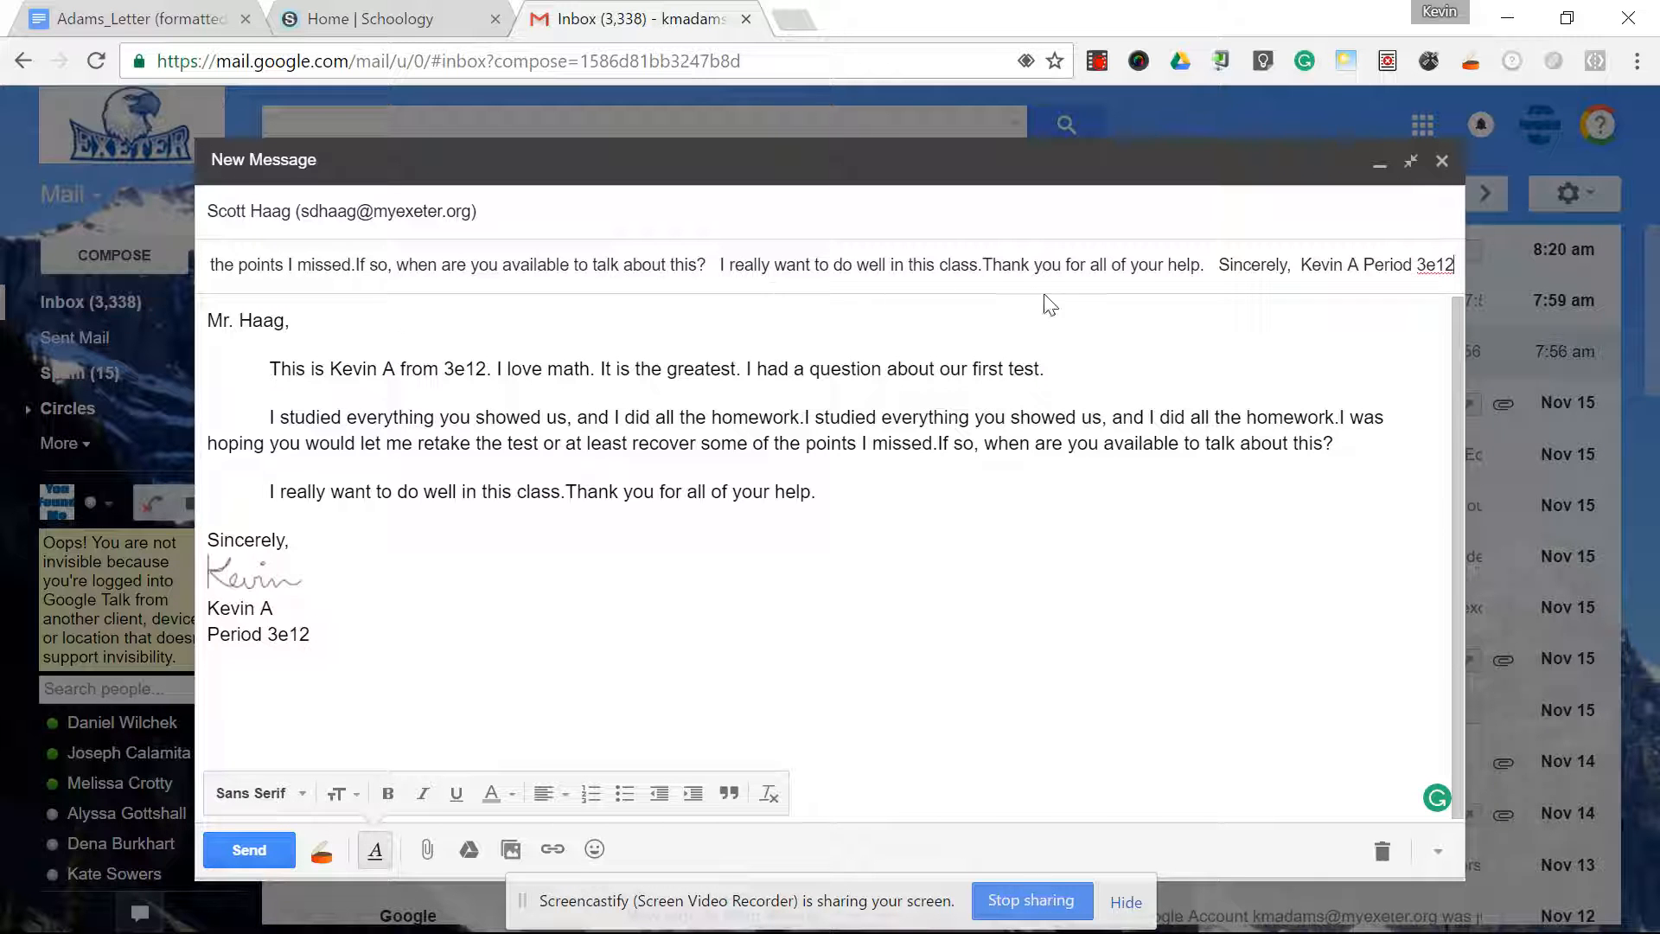
key(ctrl+z)
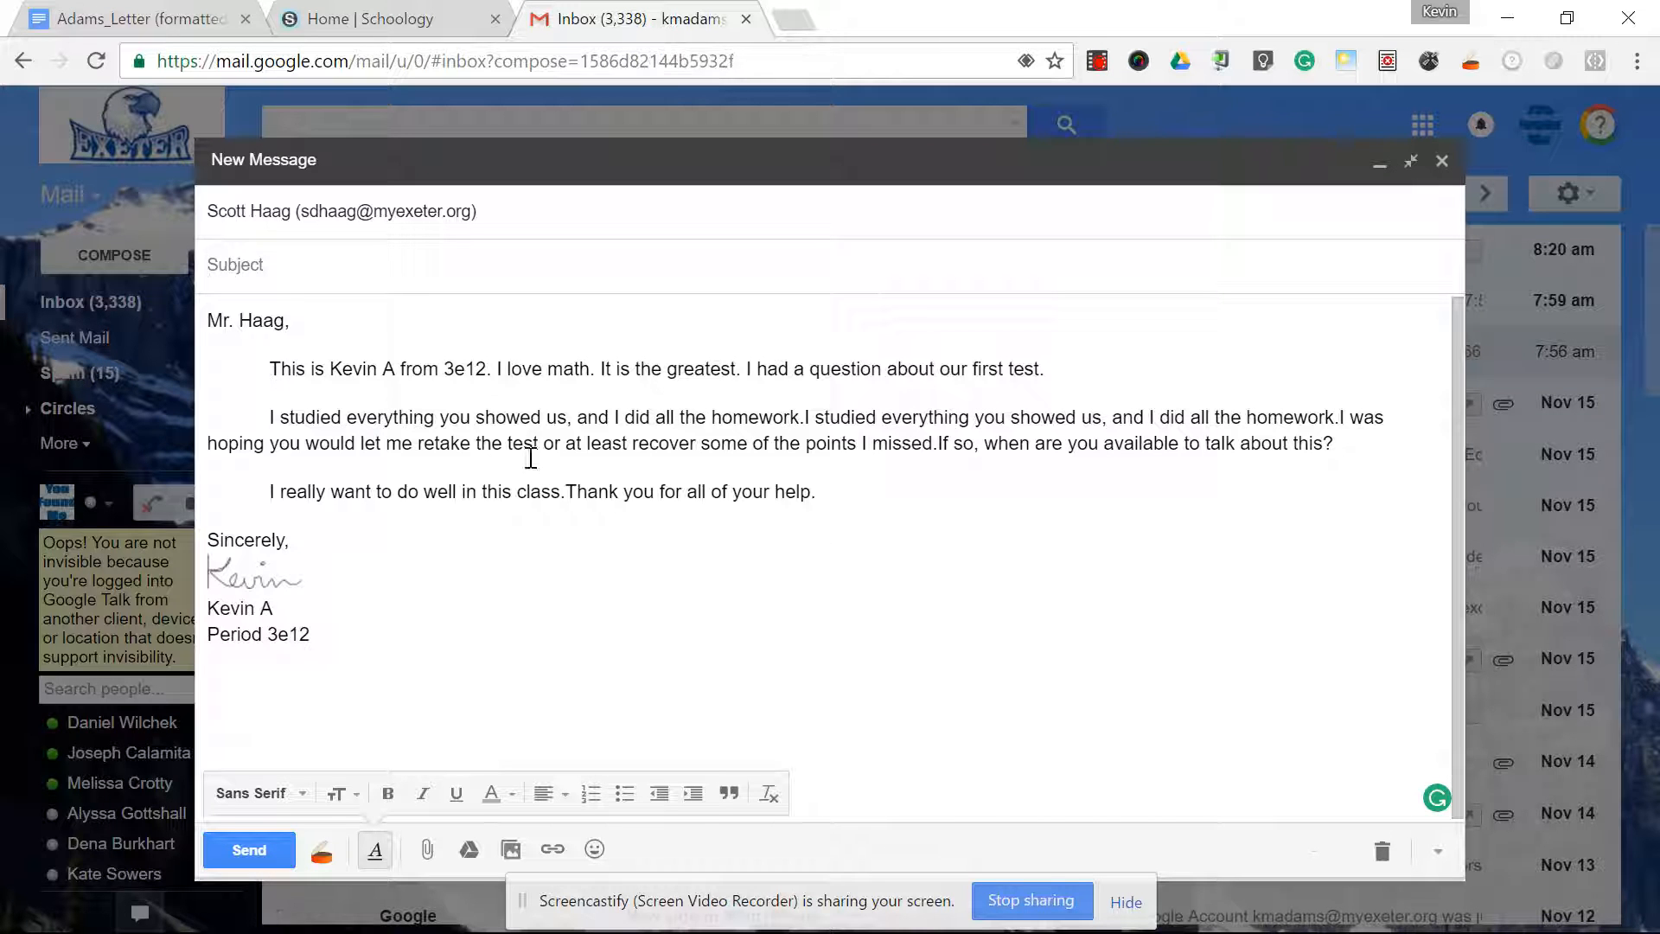
text(test grade)
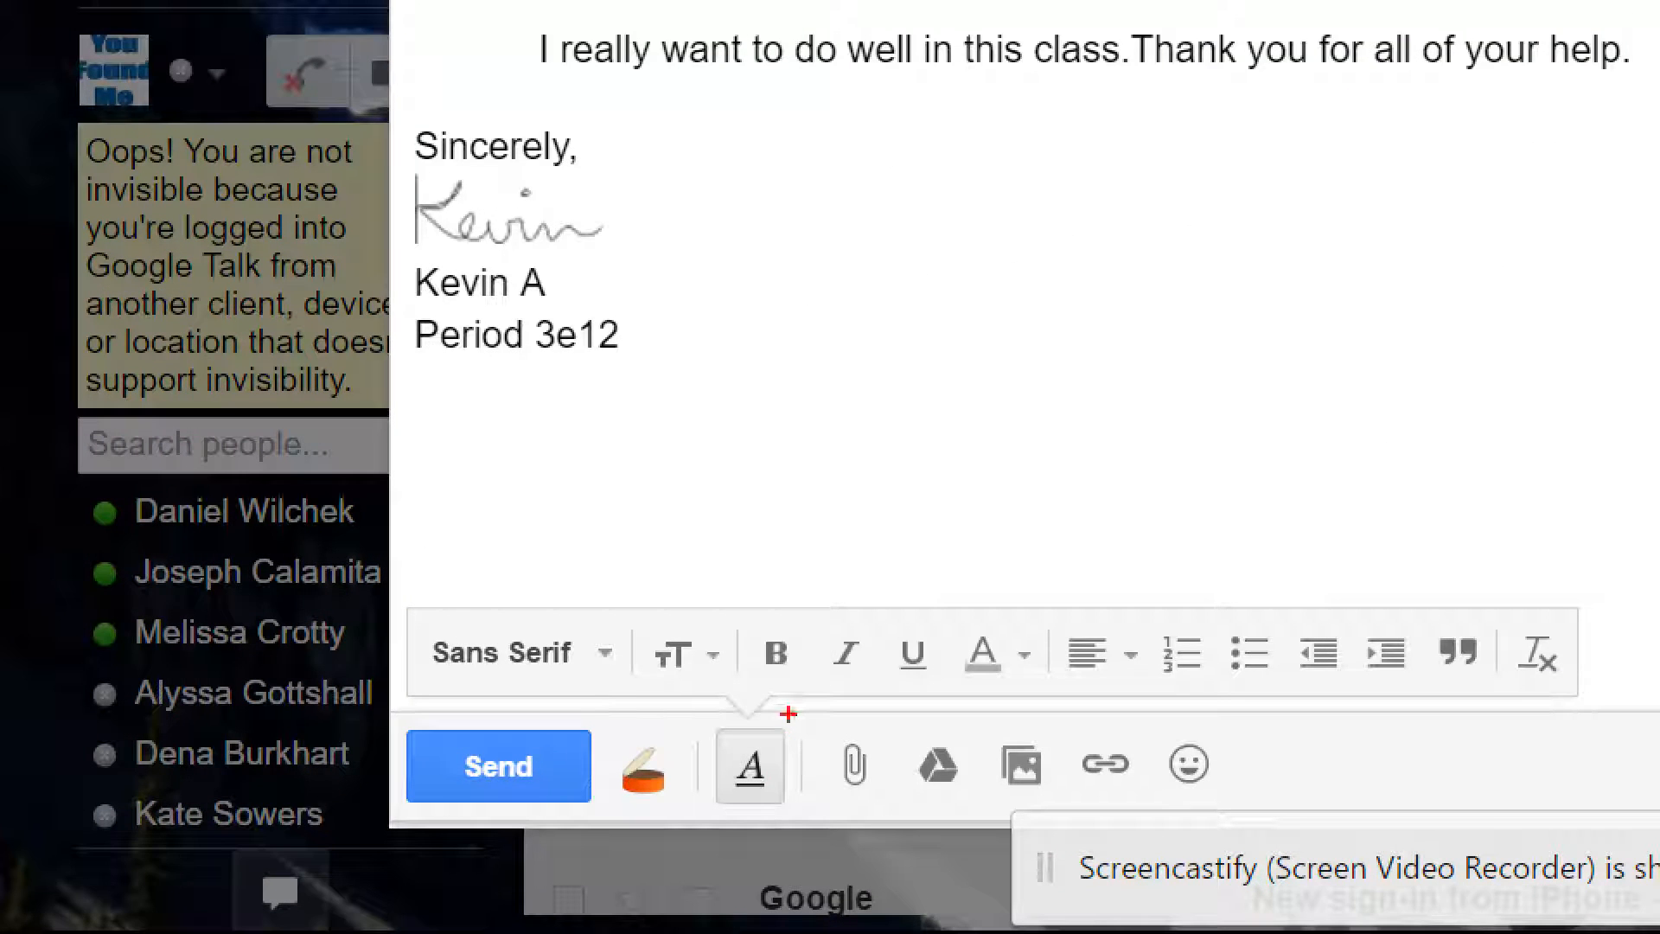
mouse_move(788, 714)
mouse_down()
mouse_move(683, 783)
mouse_move(785, 714)
mouse_up()
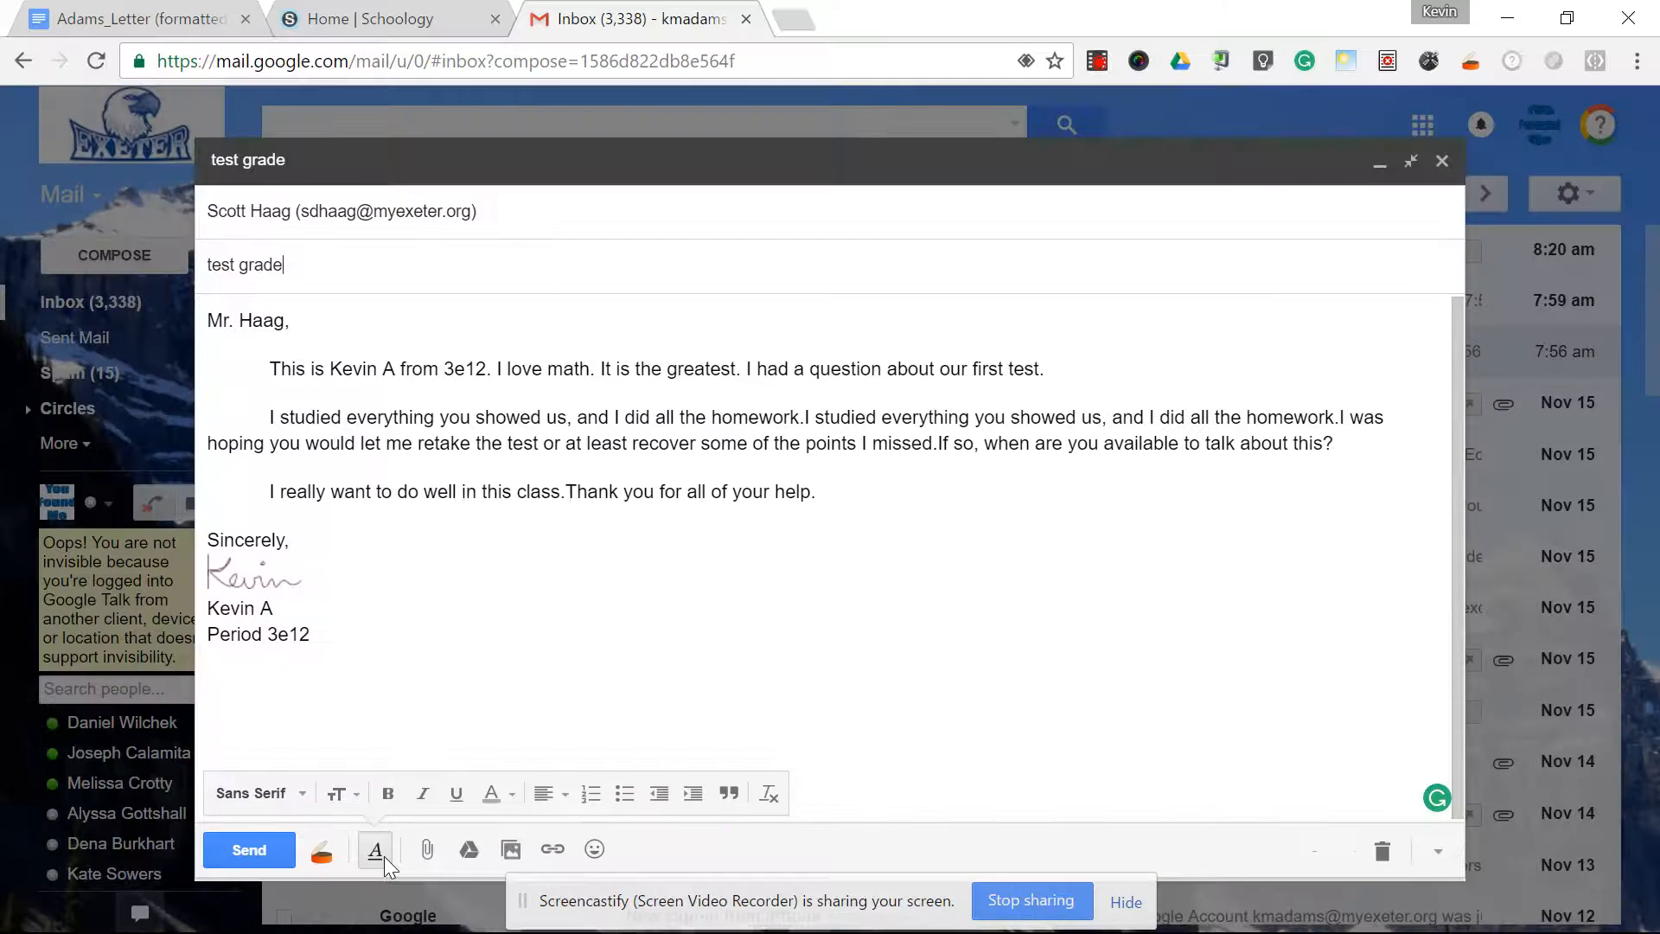
click(375, 853)
click(374, 852)
click(303, 800)
click(303, 800)
click(355, 800)
- Try a light text color on the whole message body and undo the color change
click(449, 694)
key(ctrl+a)
click(498, 792)
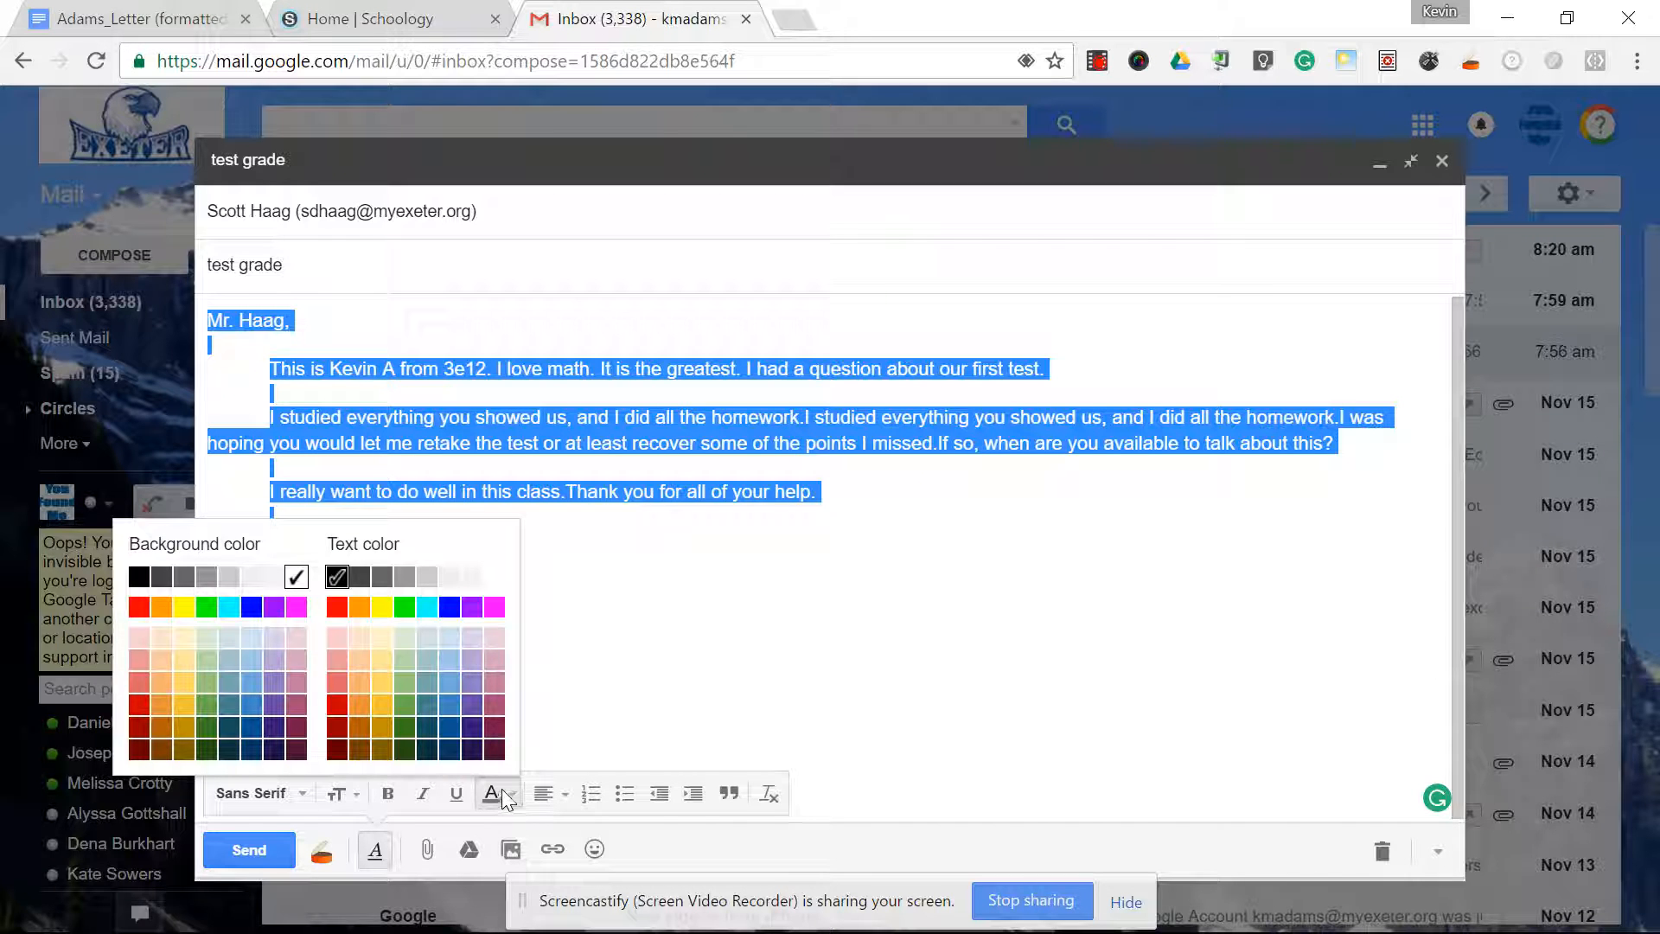
click(485, 640)
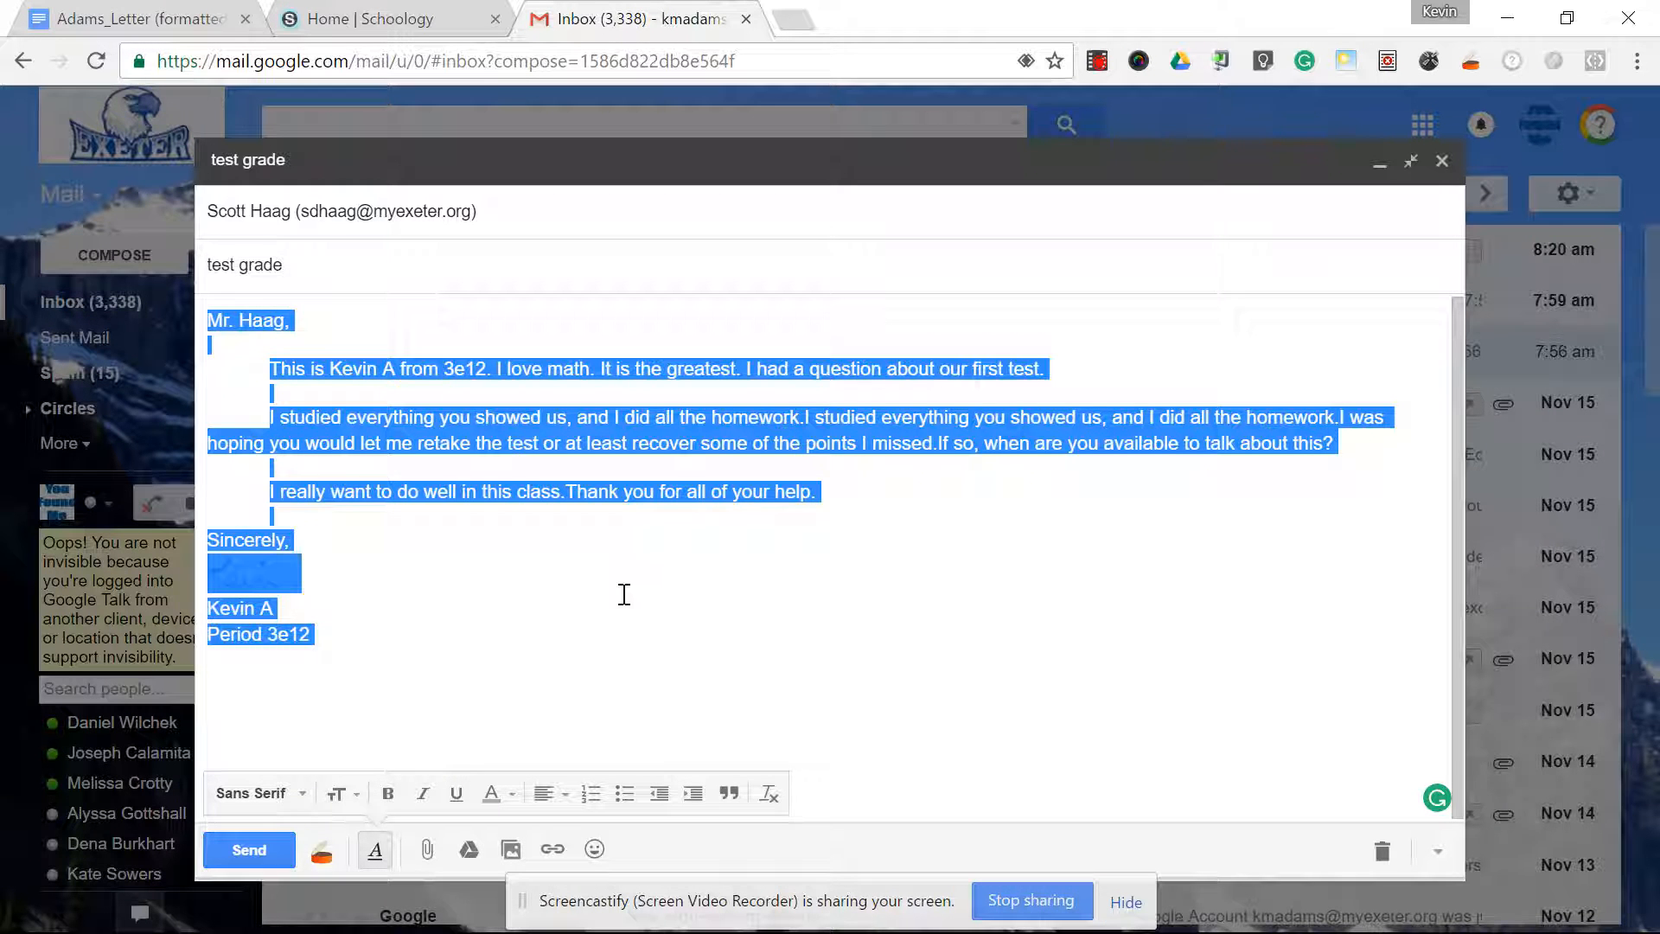
click(550, 635)
key(ctrl+z)
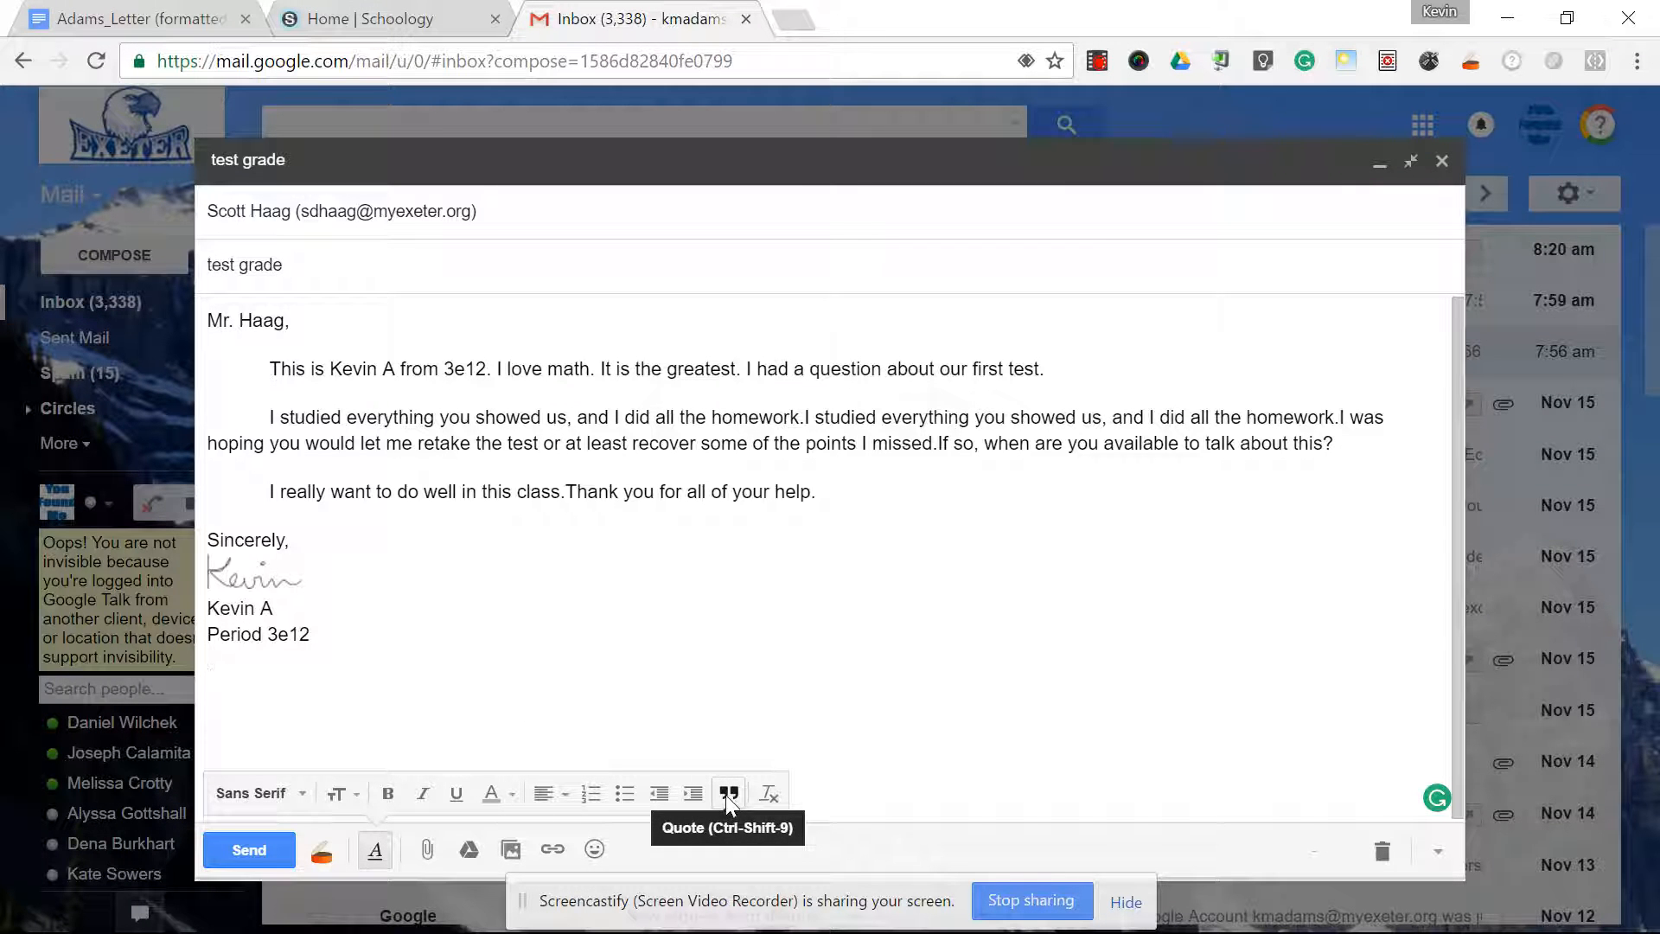
- Try removing the formatting from the whole message body, undo the removal and hide the formatting options
click(755, 643)
key(ctrl+a)
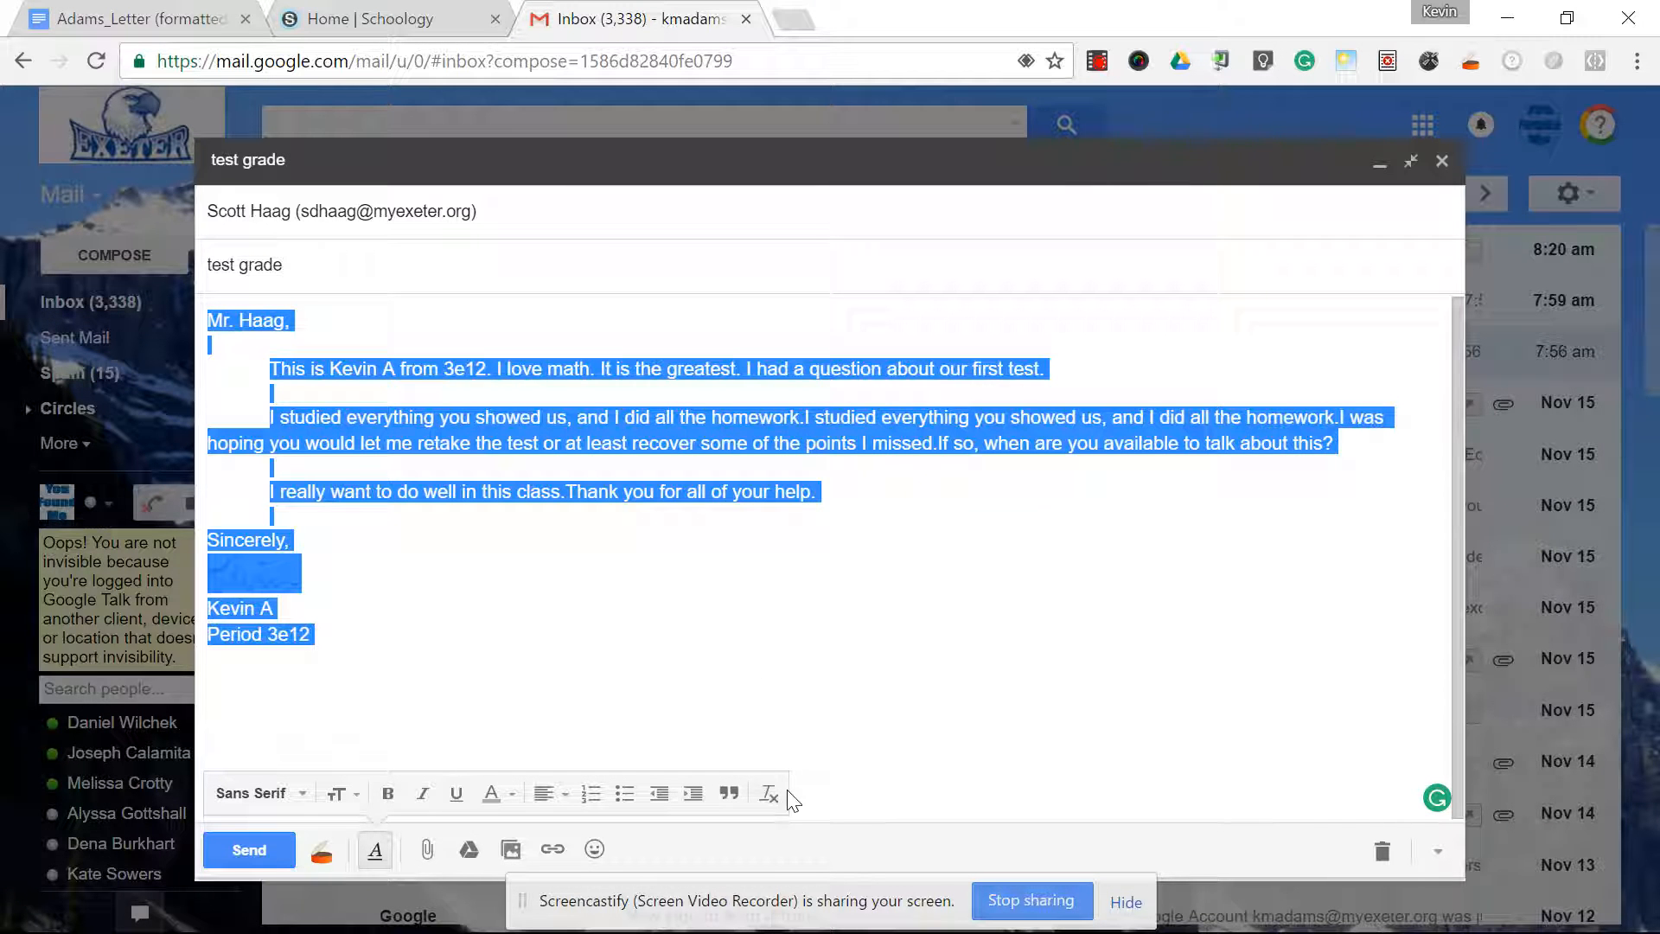
click(768, 794)
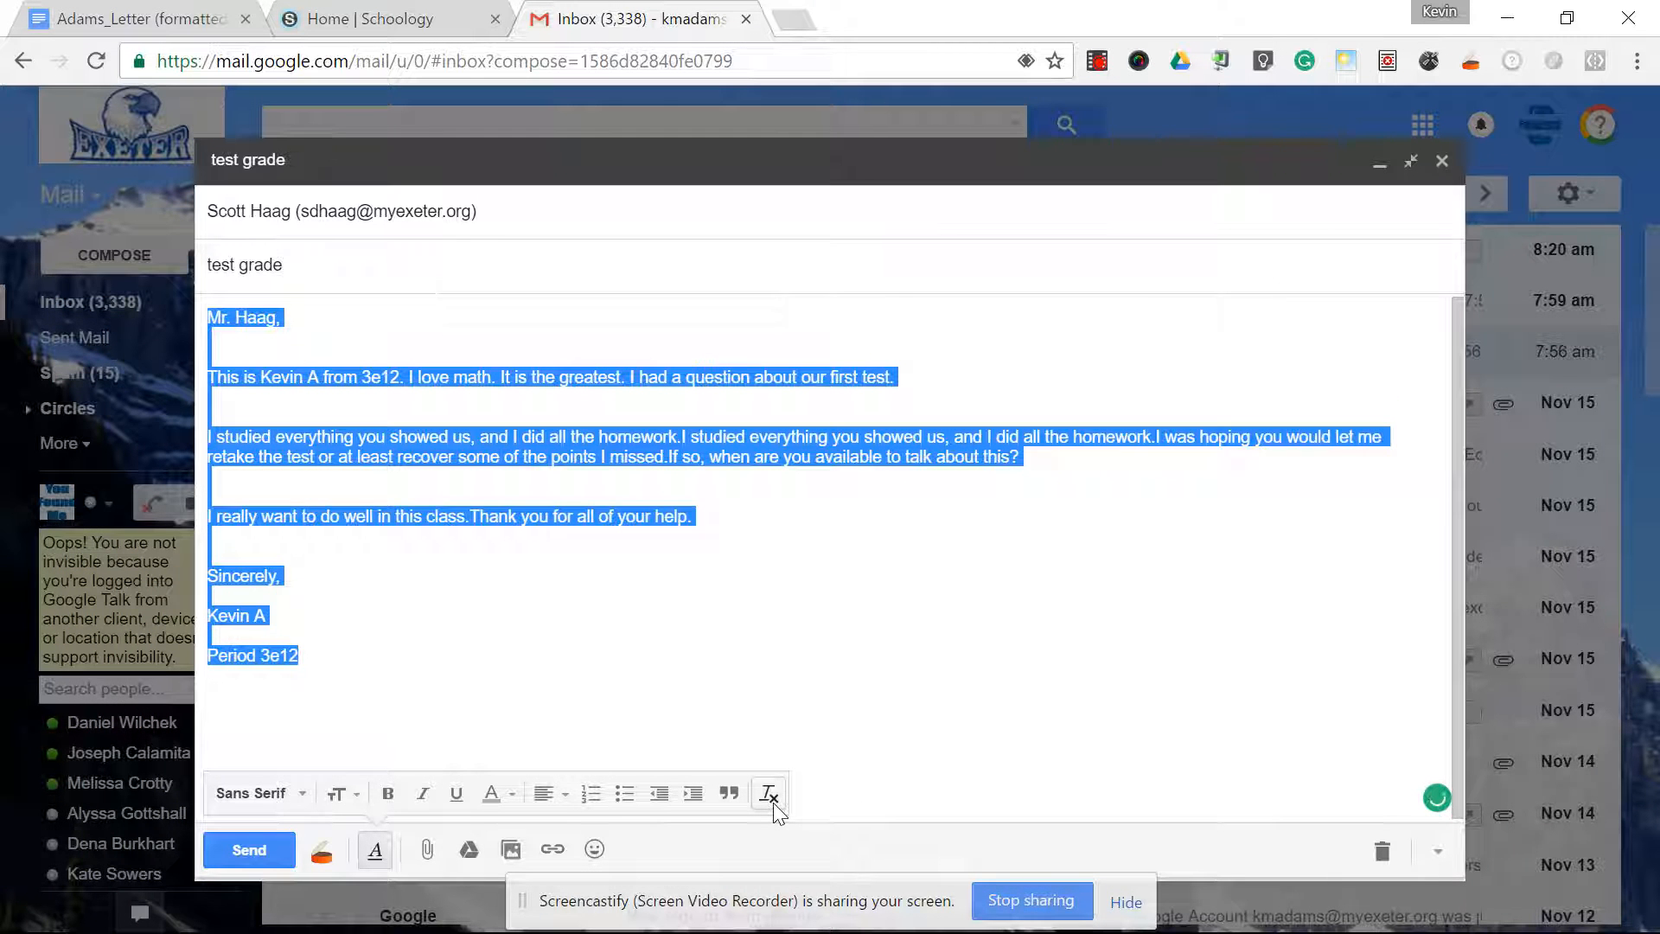
key(ctrl+z)
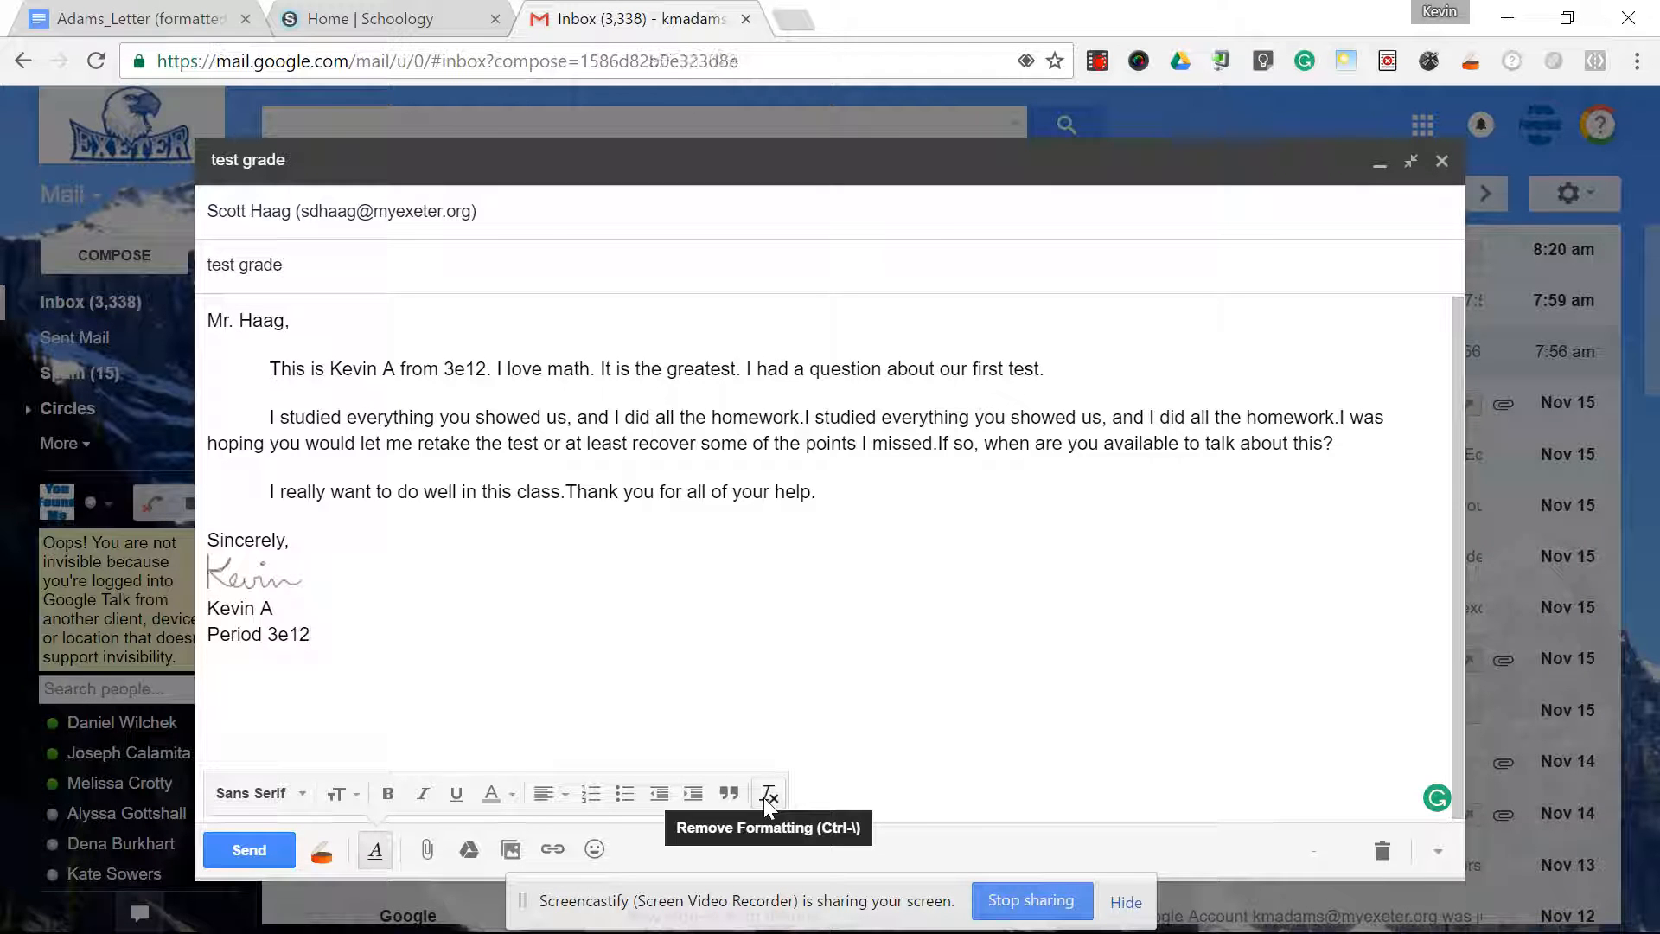
click(375, 850)
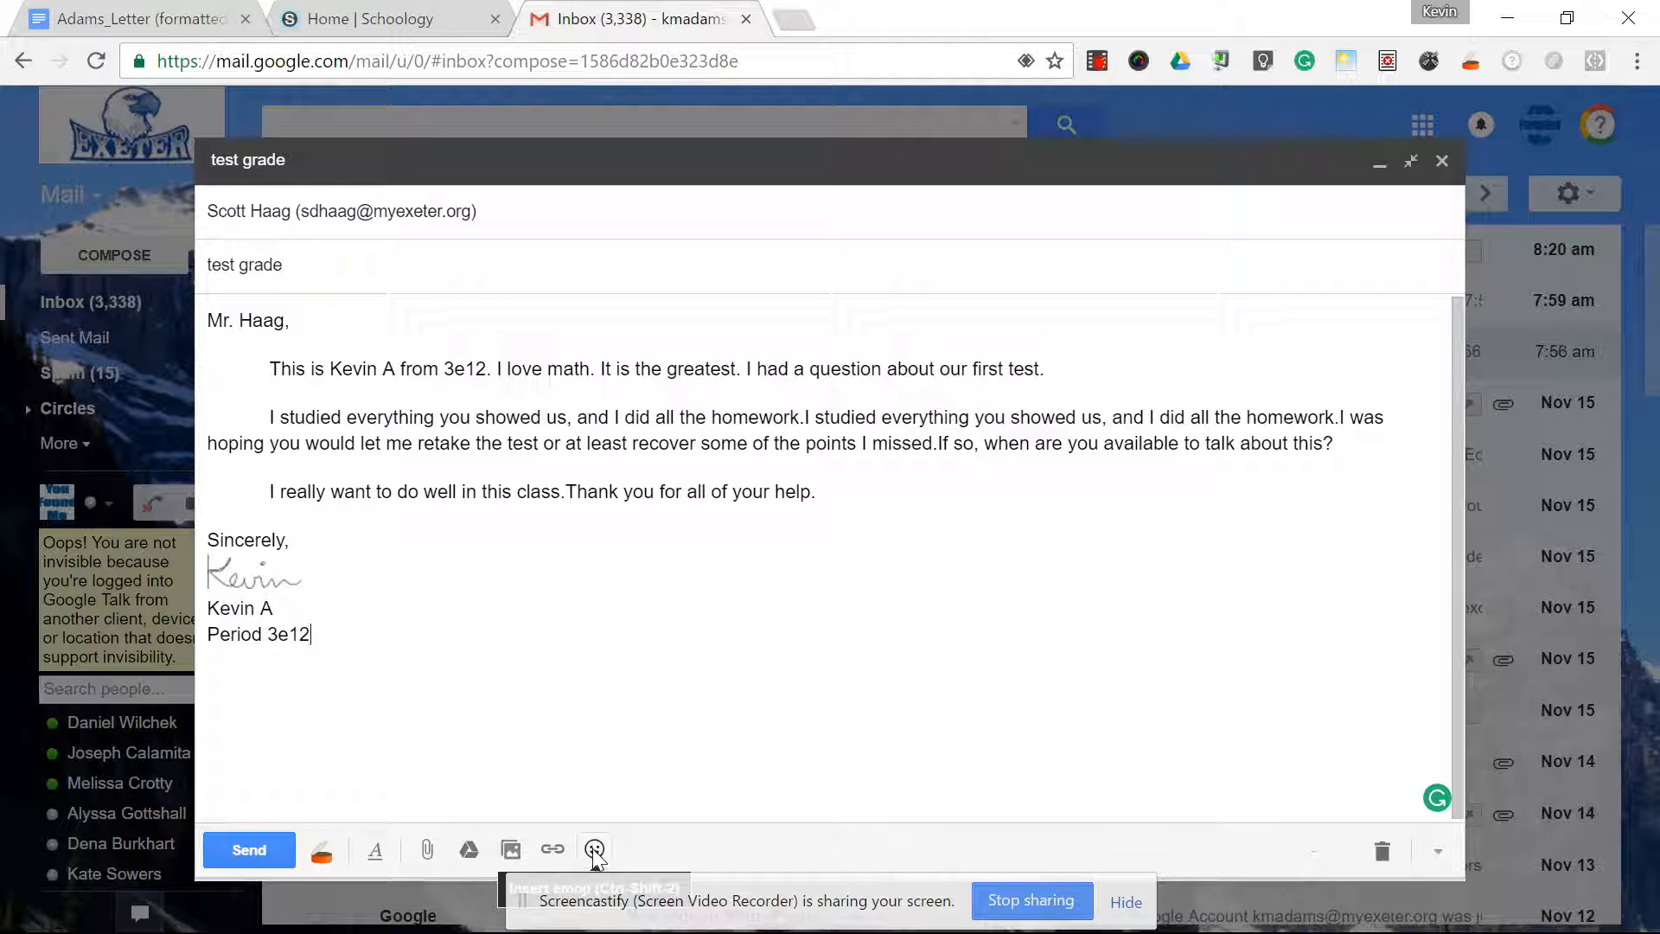
- Add a space before "Thank you" in the last paragraph, try a folded-hands emoji there and delete the emoji
click(567, 491)
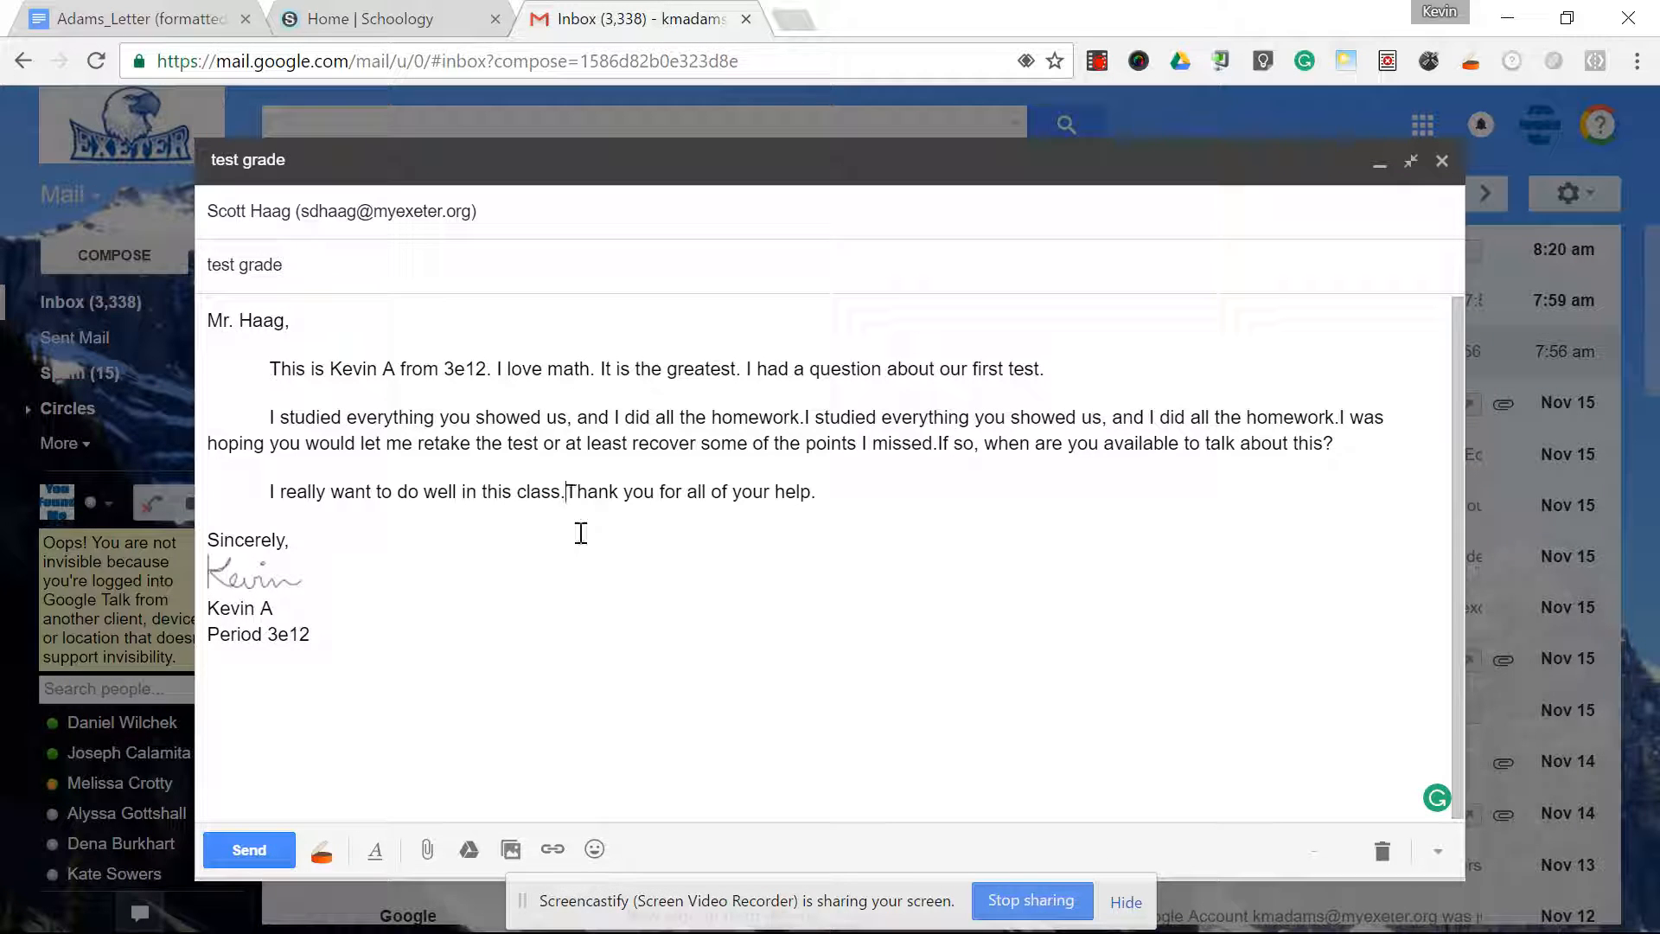
click(594, 849)
click(448, 636)
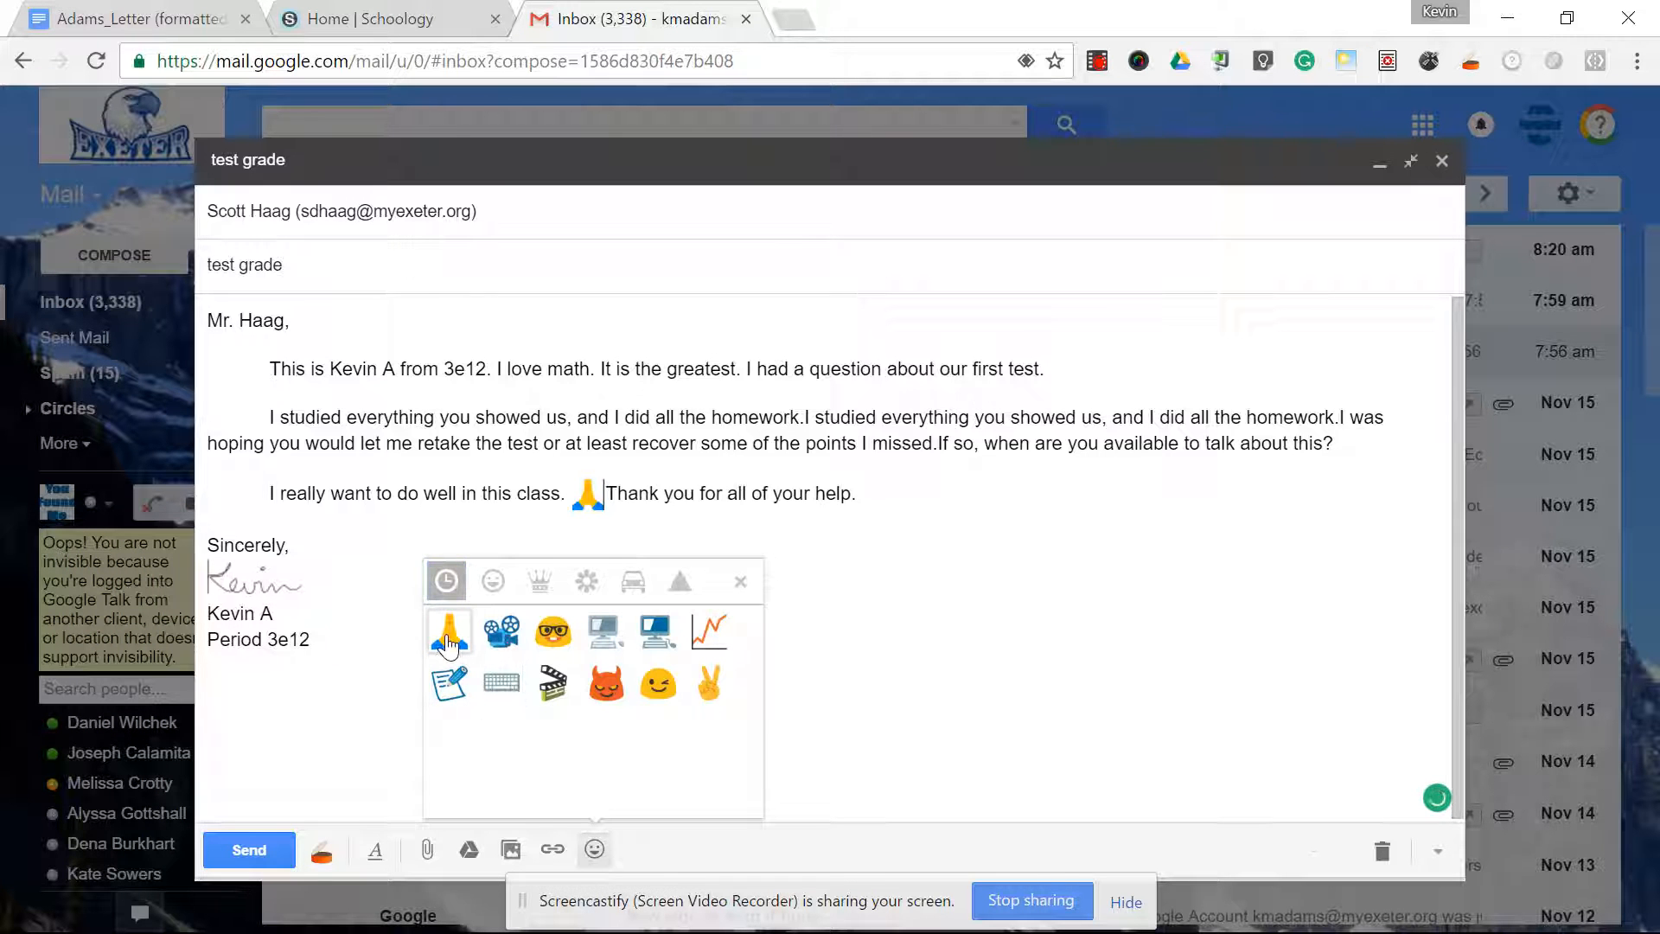
key(BackSpace)
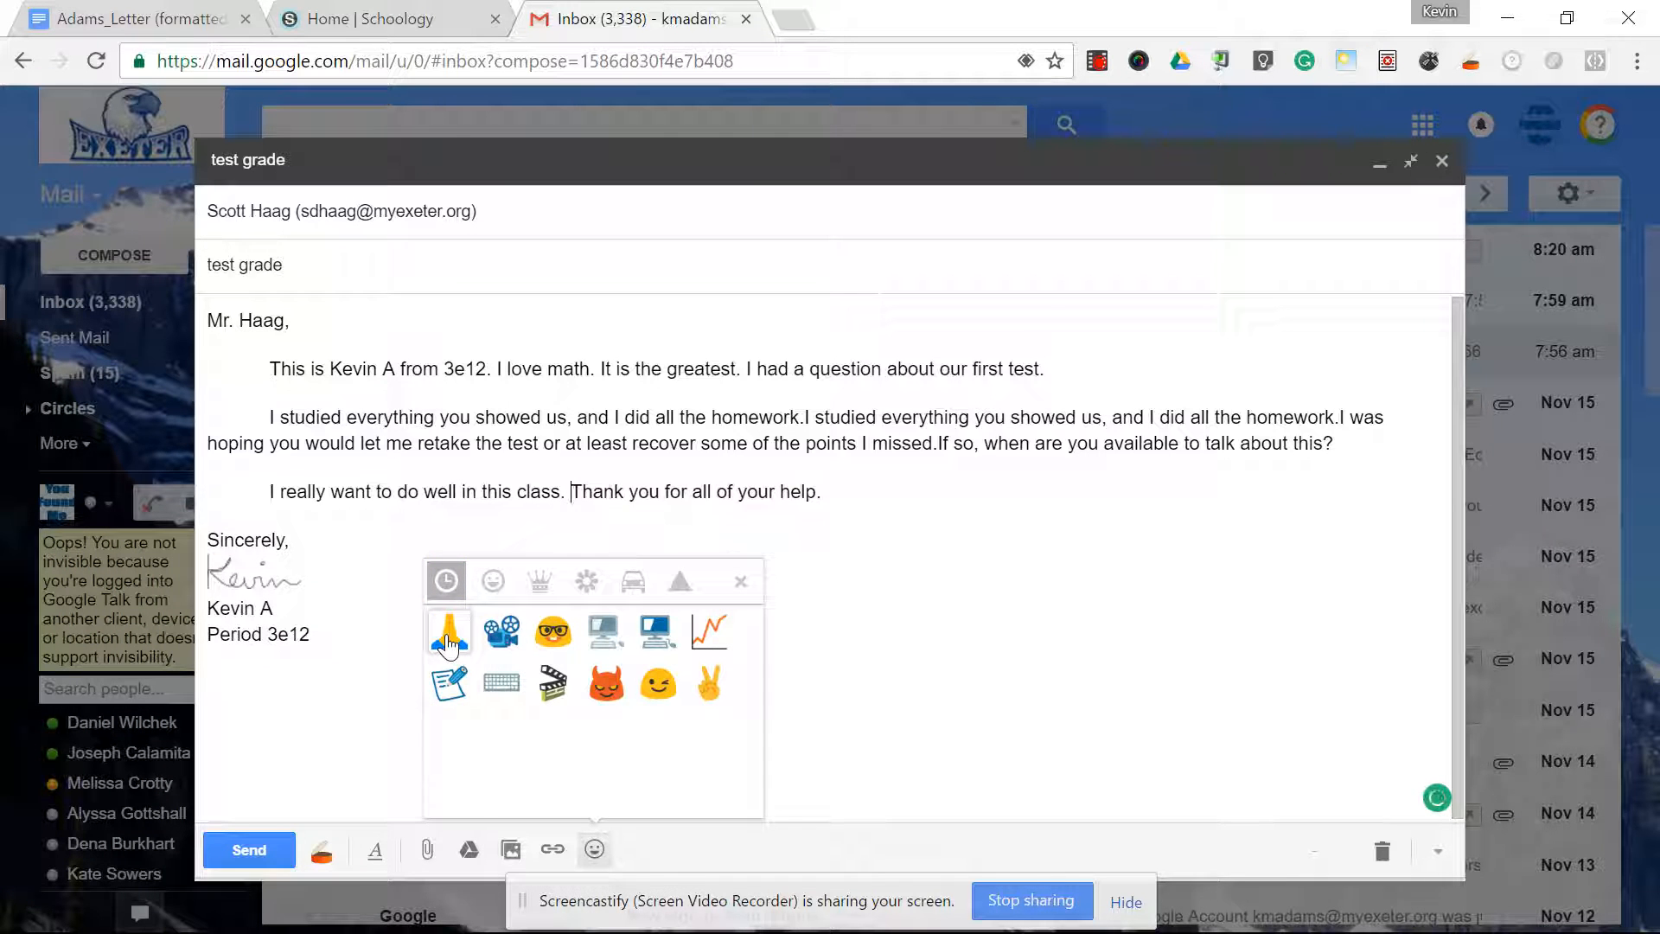
click(741, 582)
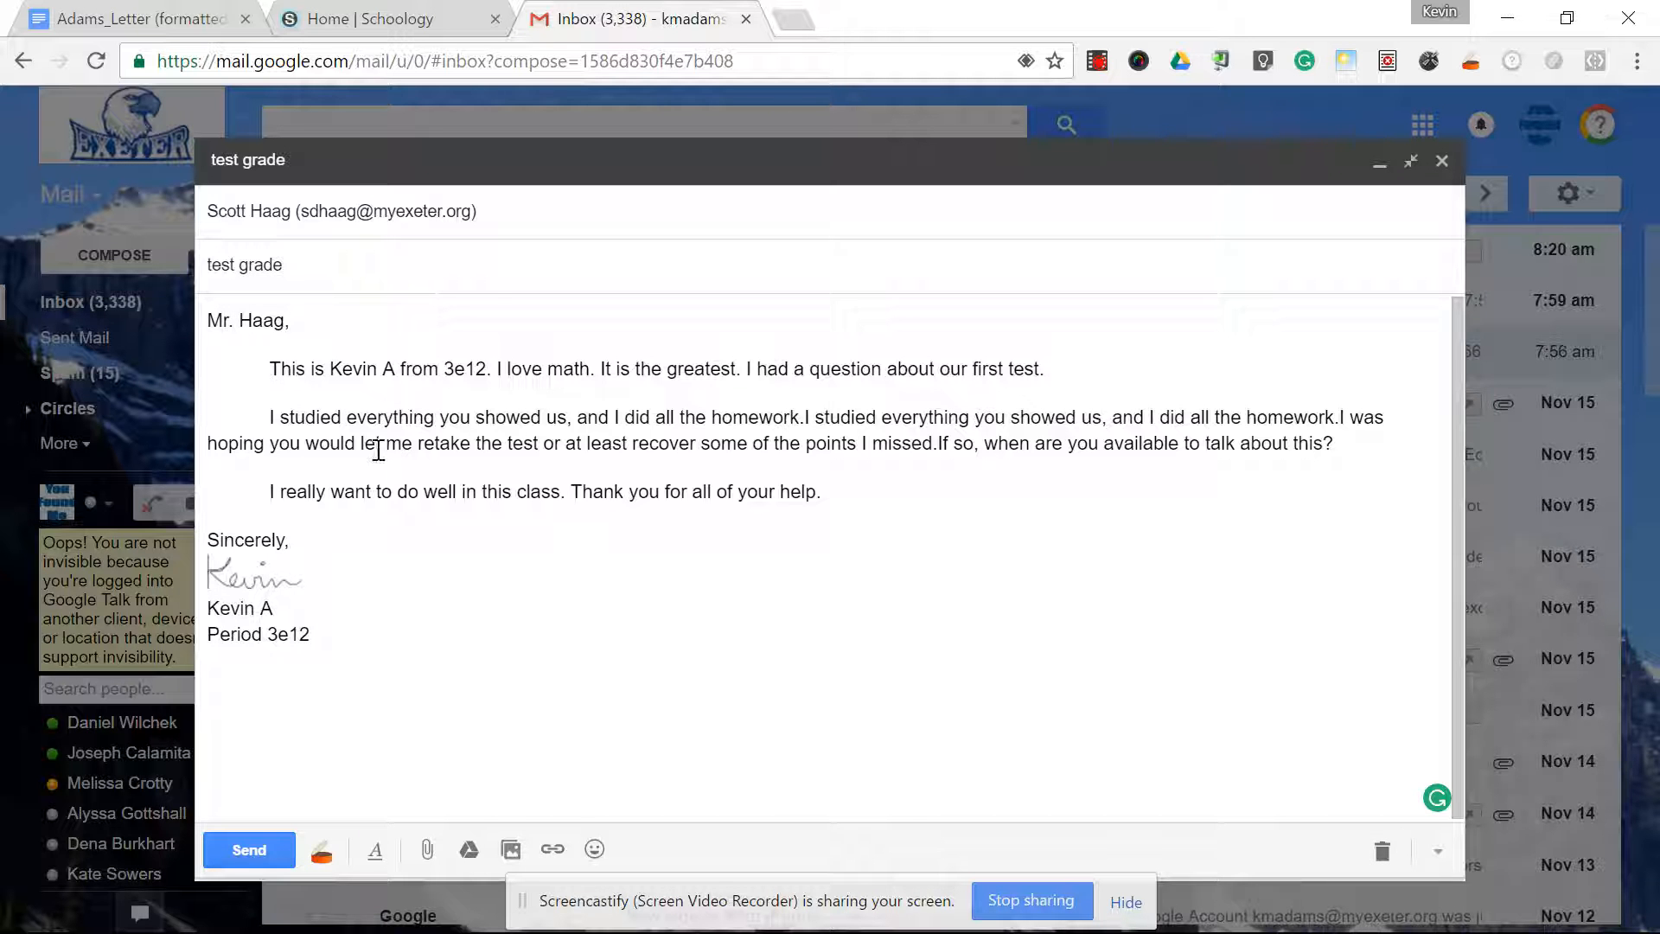
- Discard the "test grade" message and open the "Fwd: My Grade" email from the inbox
click(1392, 856)
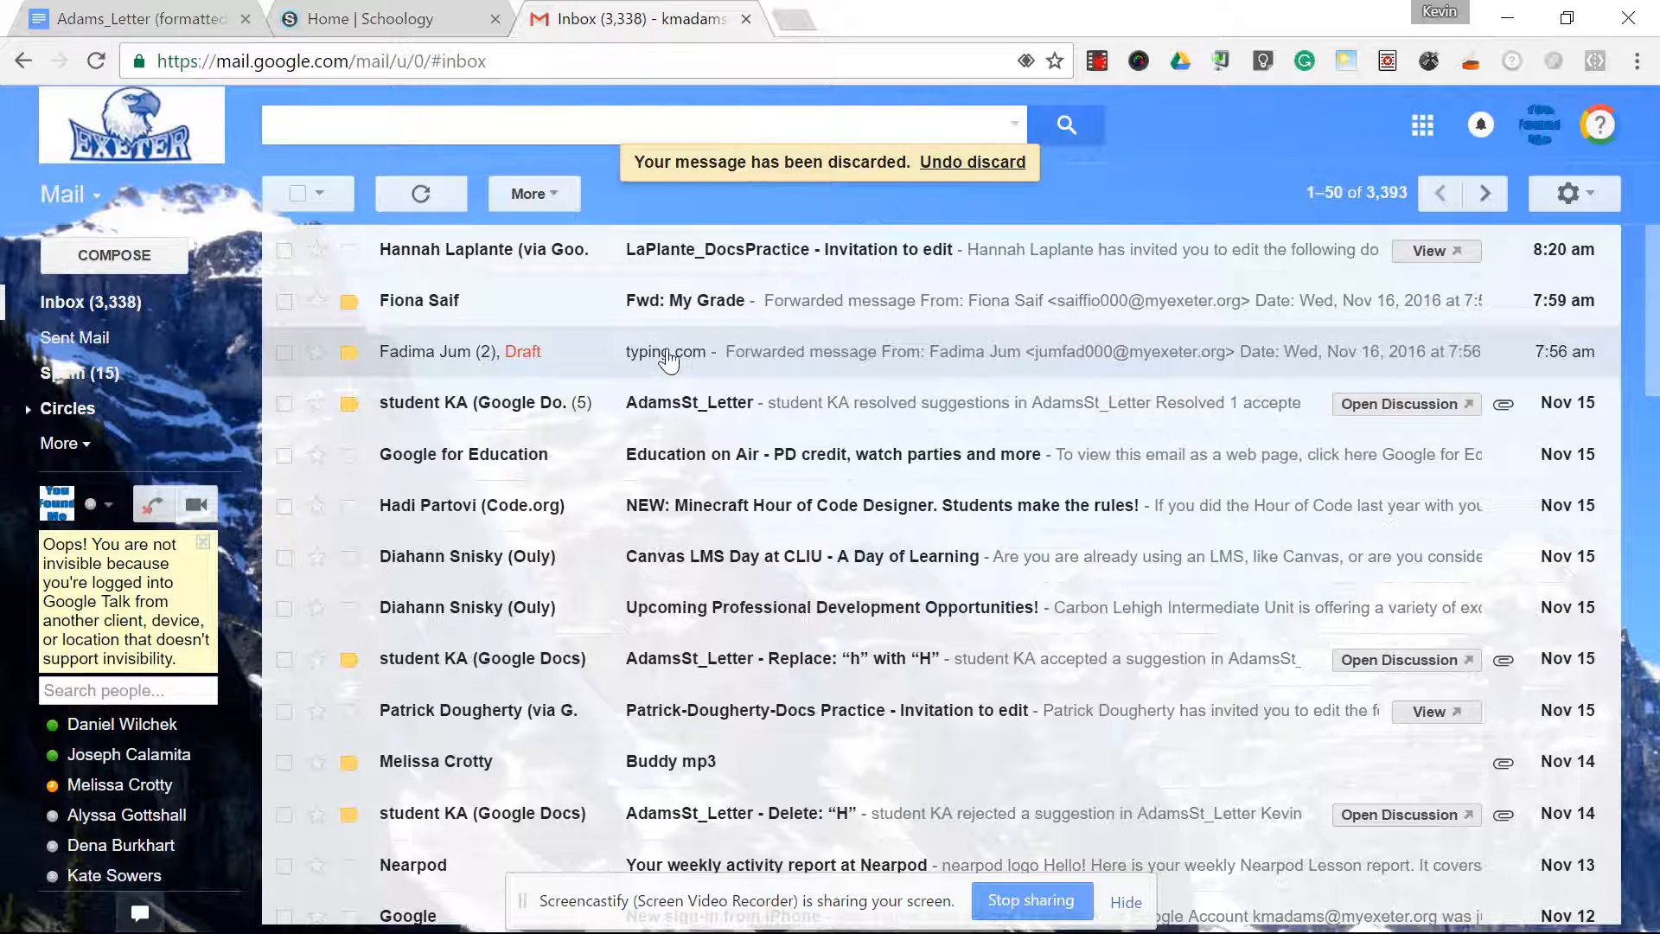
click(691, 306)
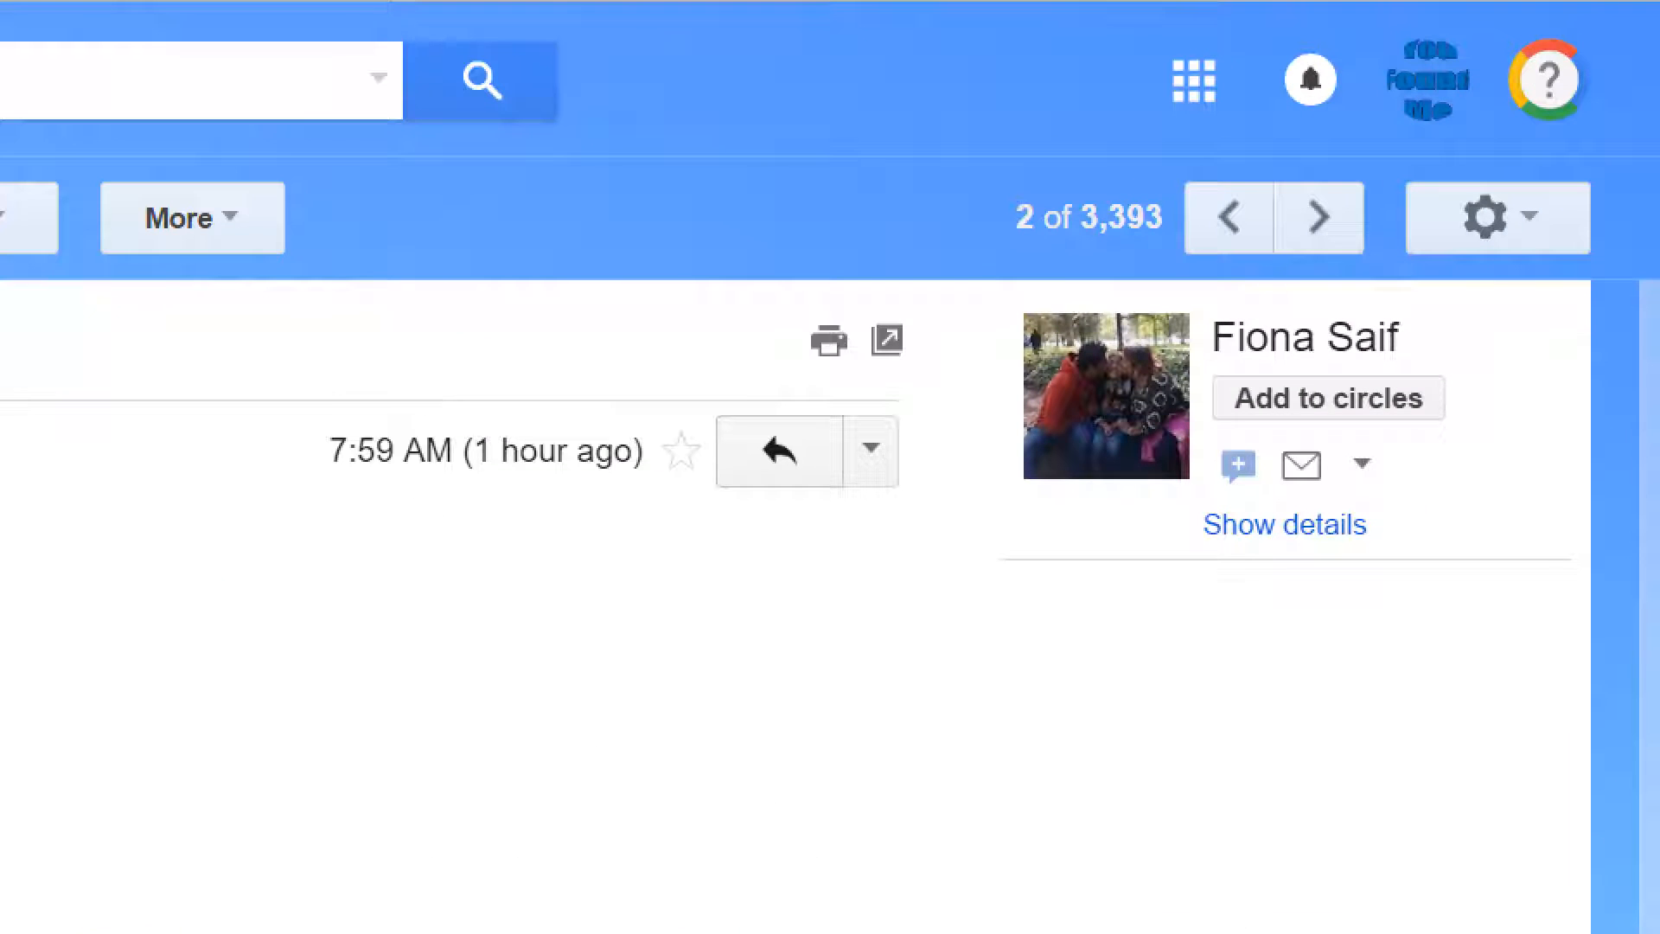
mouse_move(810, 413)
mouse_down()
mouse_move(770, 557)
mouse_move(828, 400)
mouse_up()
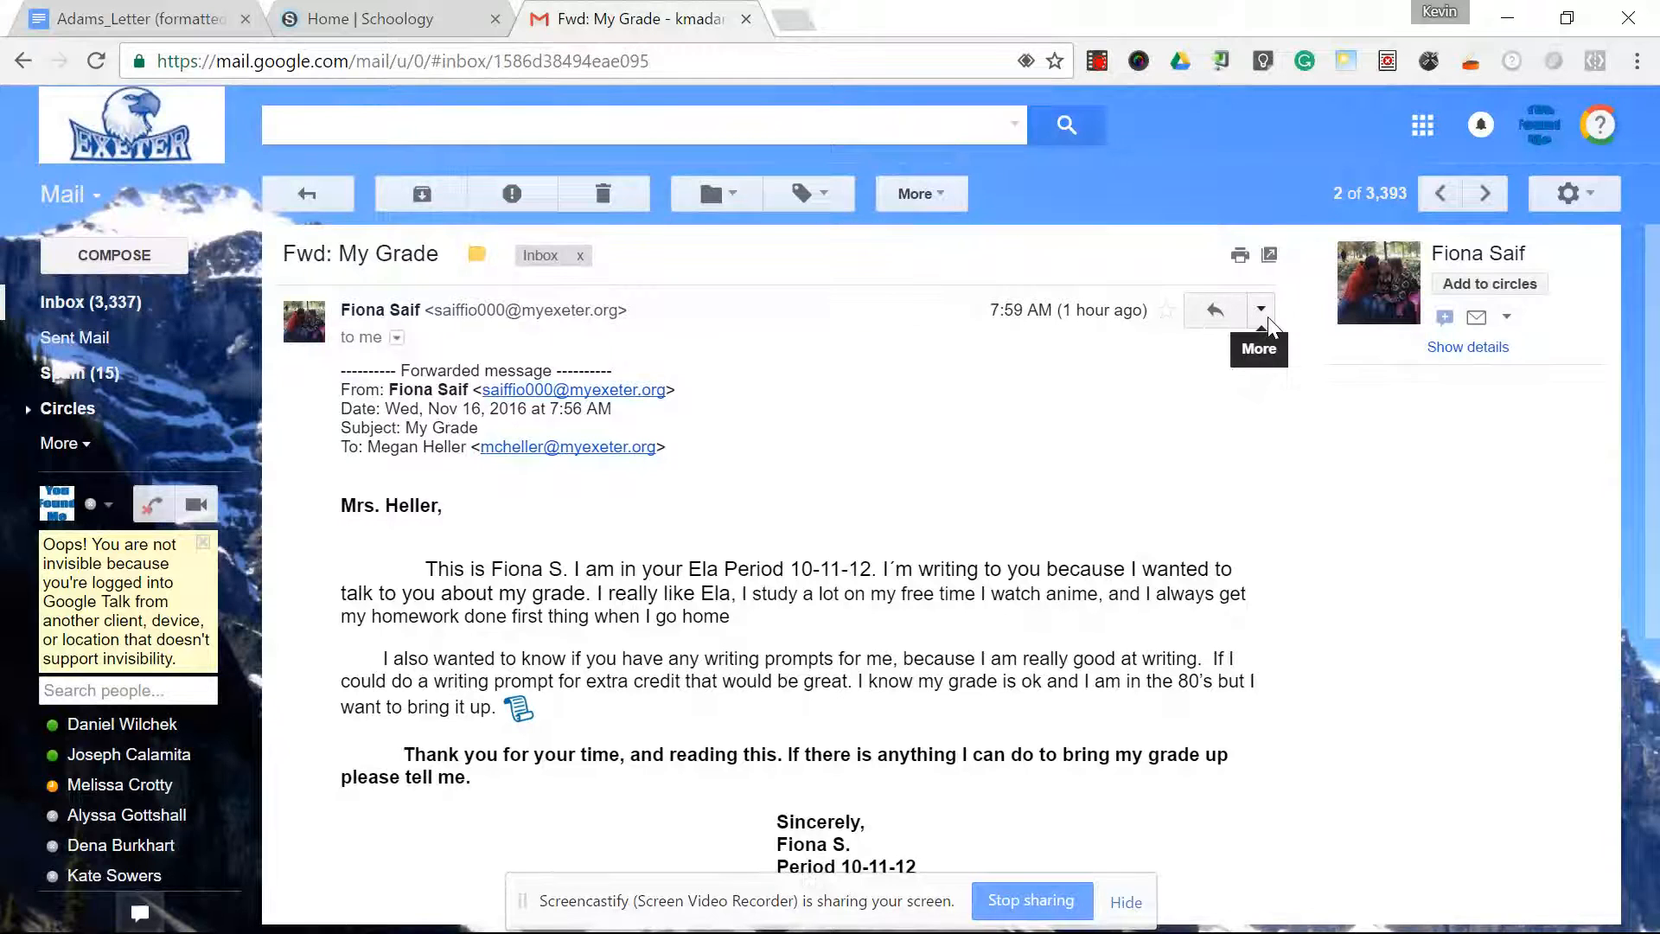
- Start forwarding the "Fwd: My Grade" email and address it to the account holder's own myexeter.org address from the suggestions
click(1261, 312)
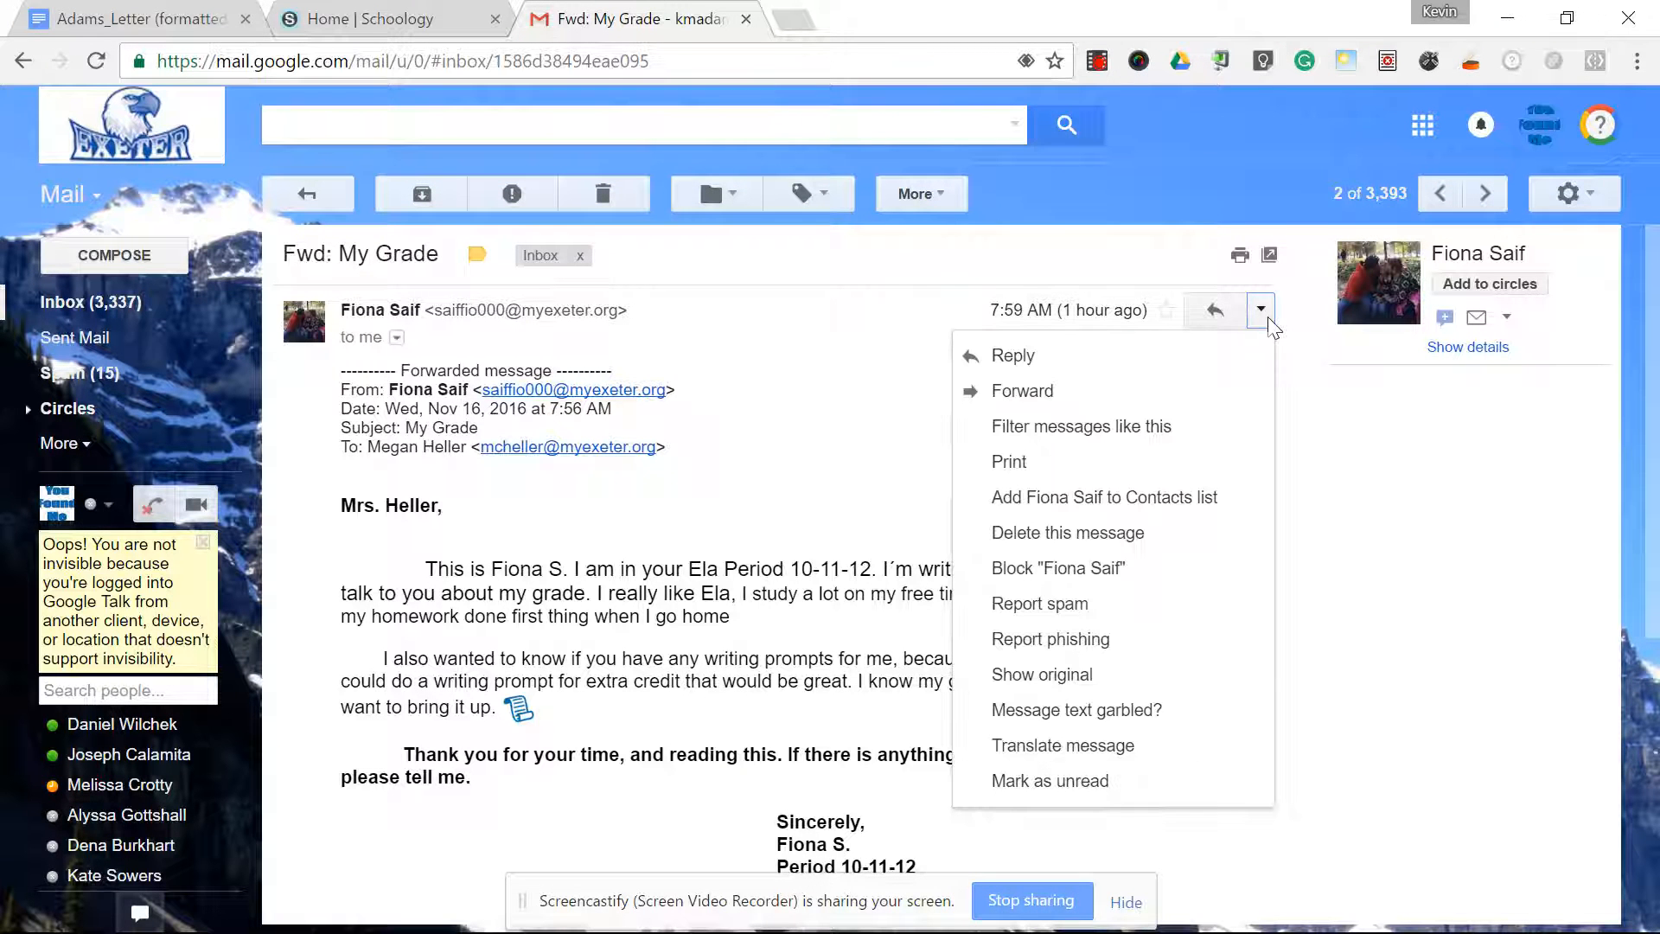
click(1084, 388)
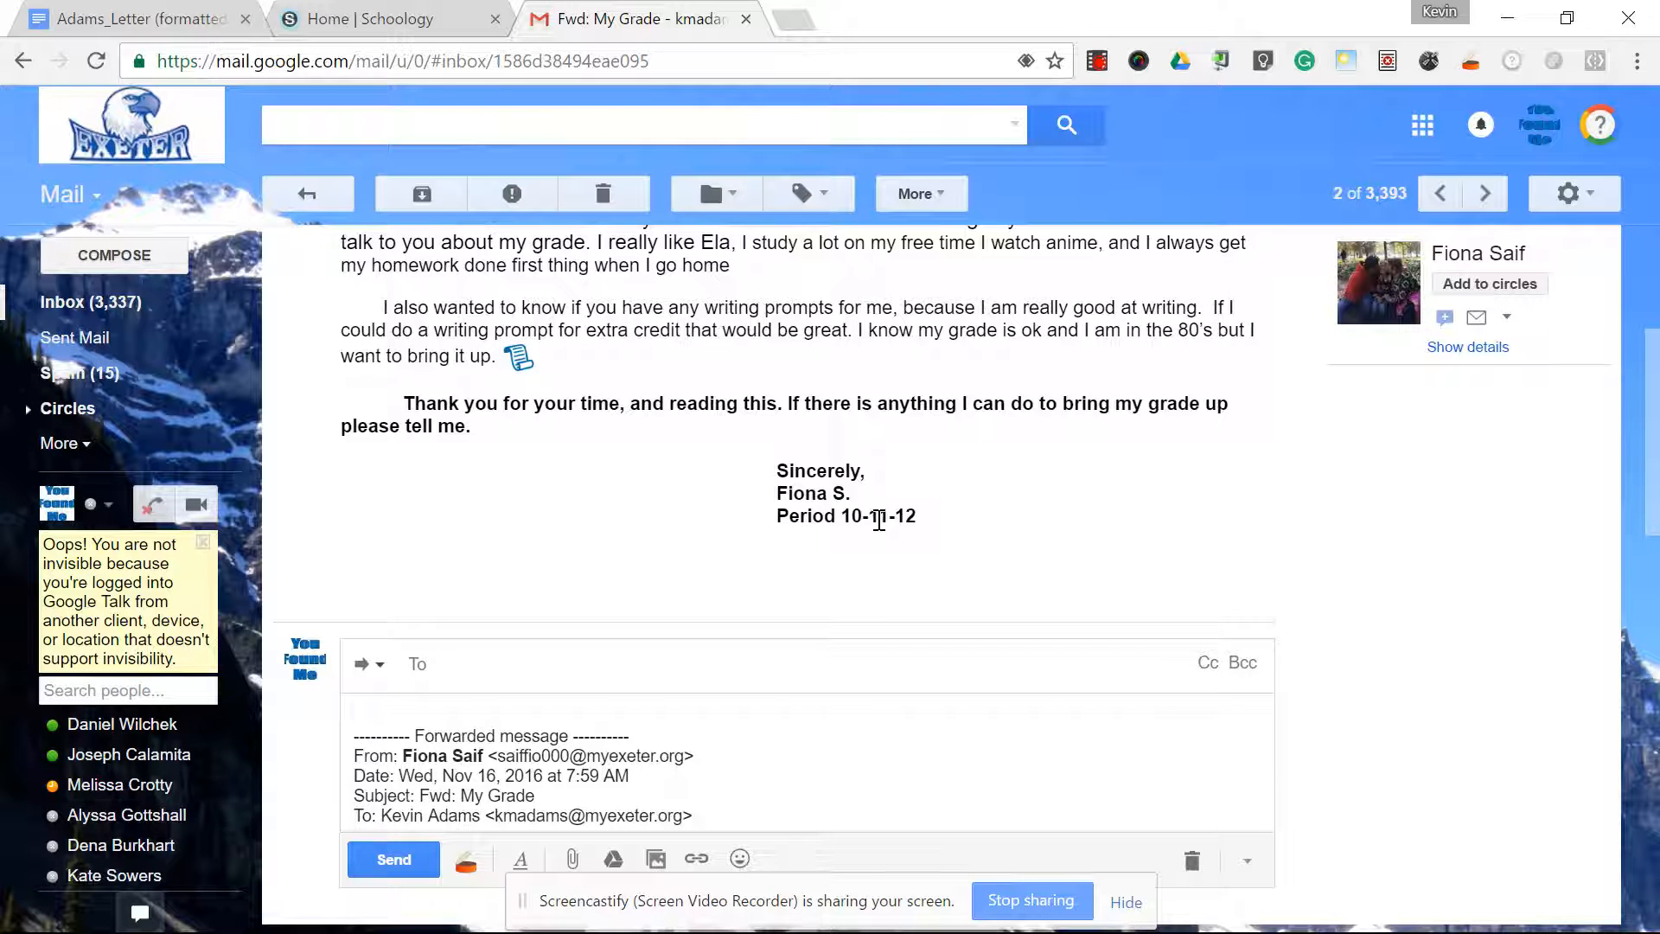
text(kmada)
key(BackSpace)
key(BackSpace)
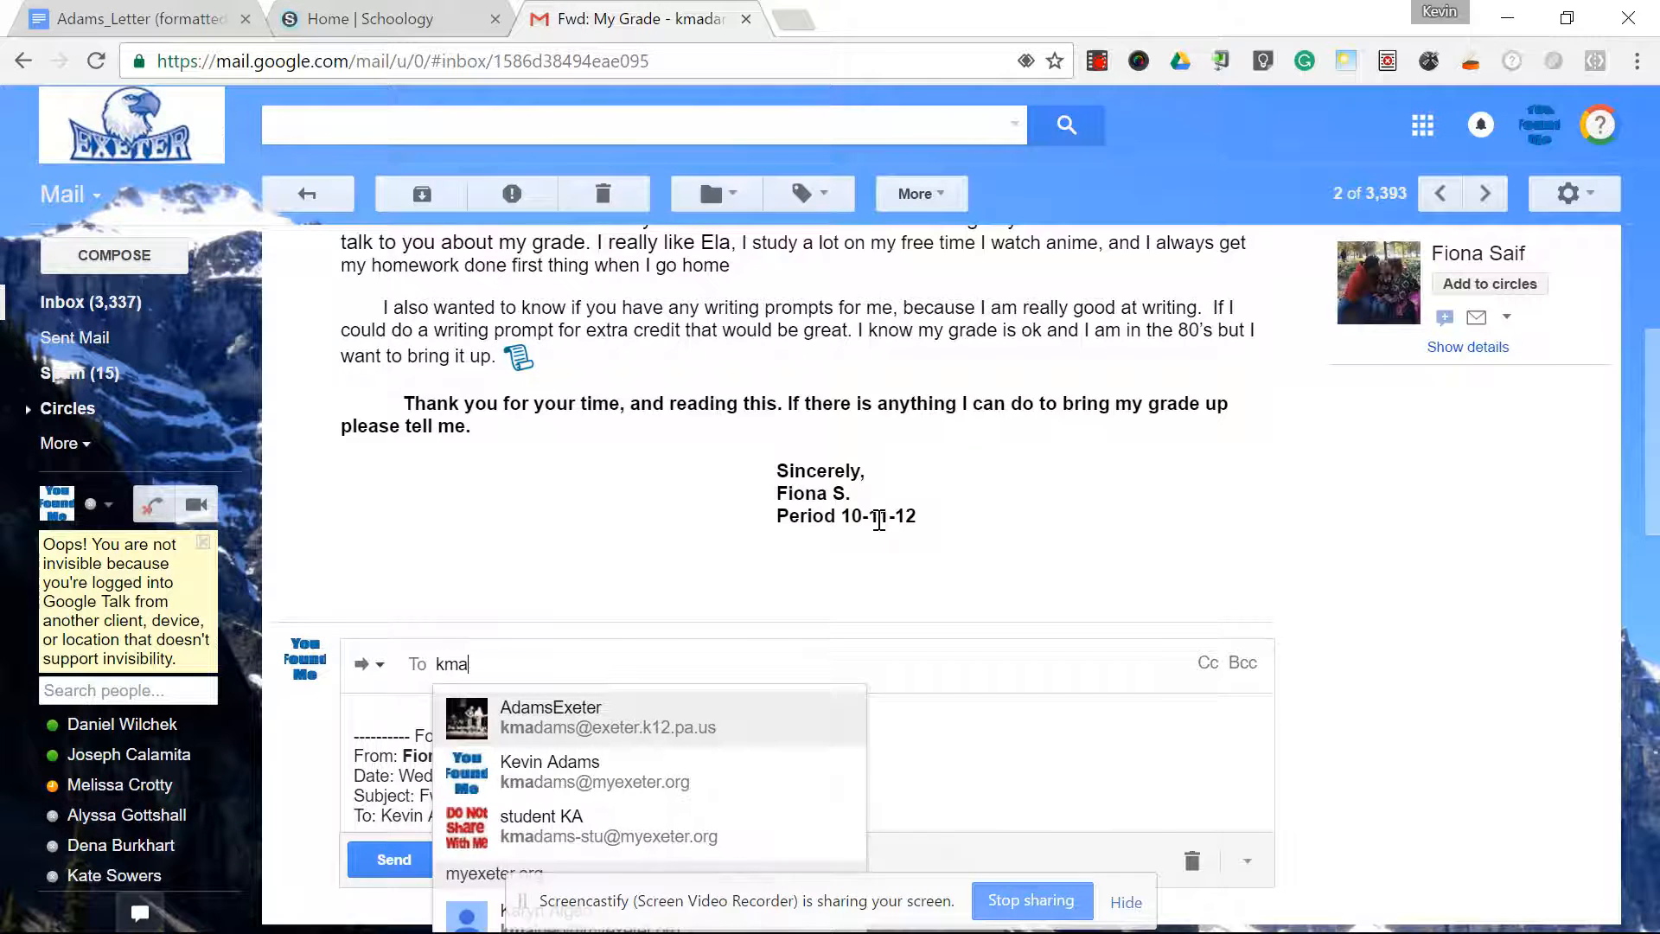
click(707, 778)
click(759, 664)
text(km)
click(478, 781)
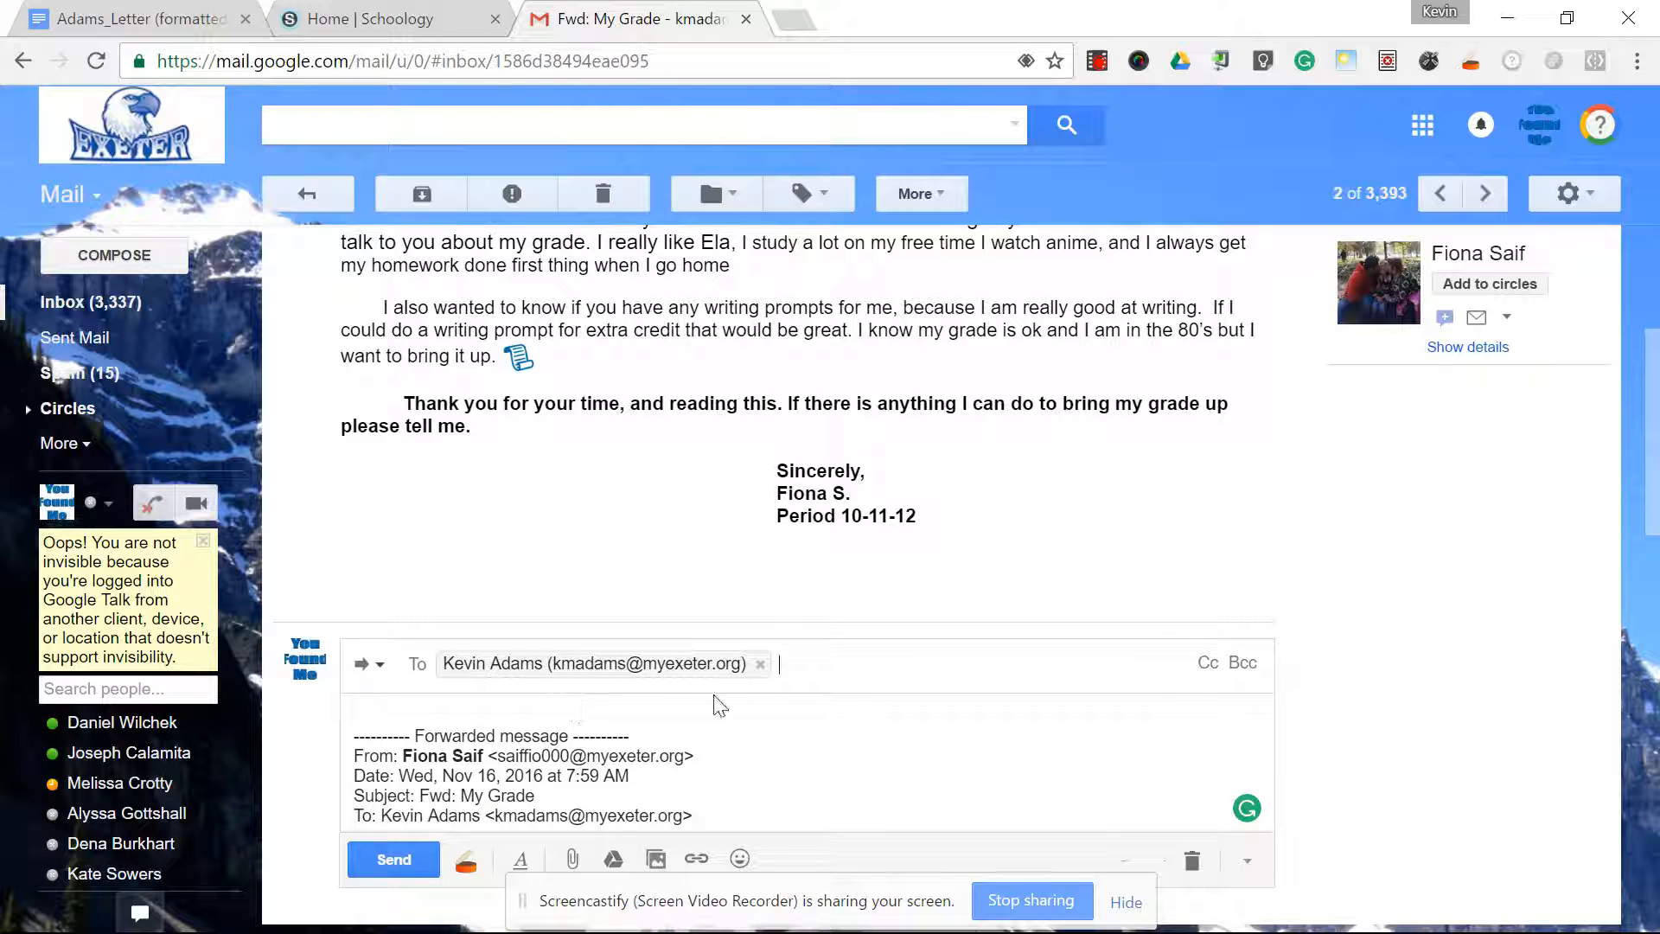
- Review the forwarded student letter, then switch to Schoology by loading exeter.schoology.com
mouse_move(691, 683)
scroll(982, 563, up, 3)
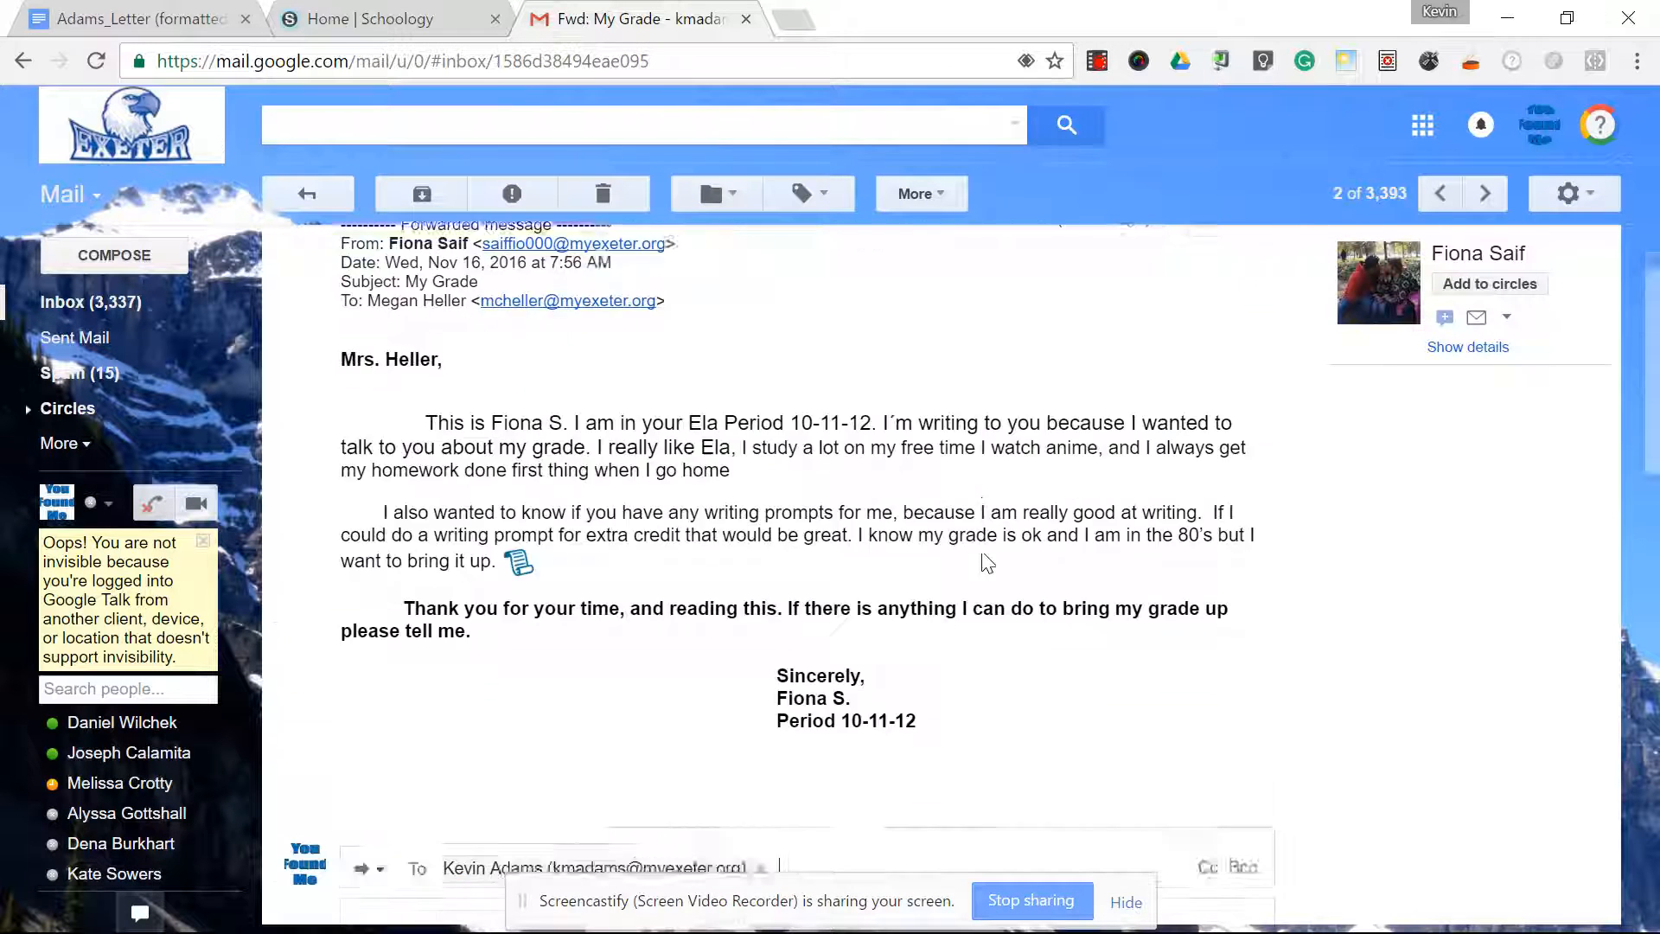
scroll(982, 562, up, 1)
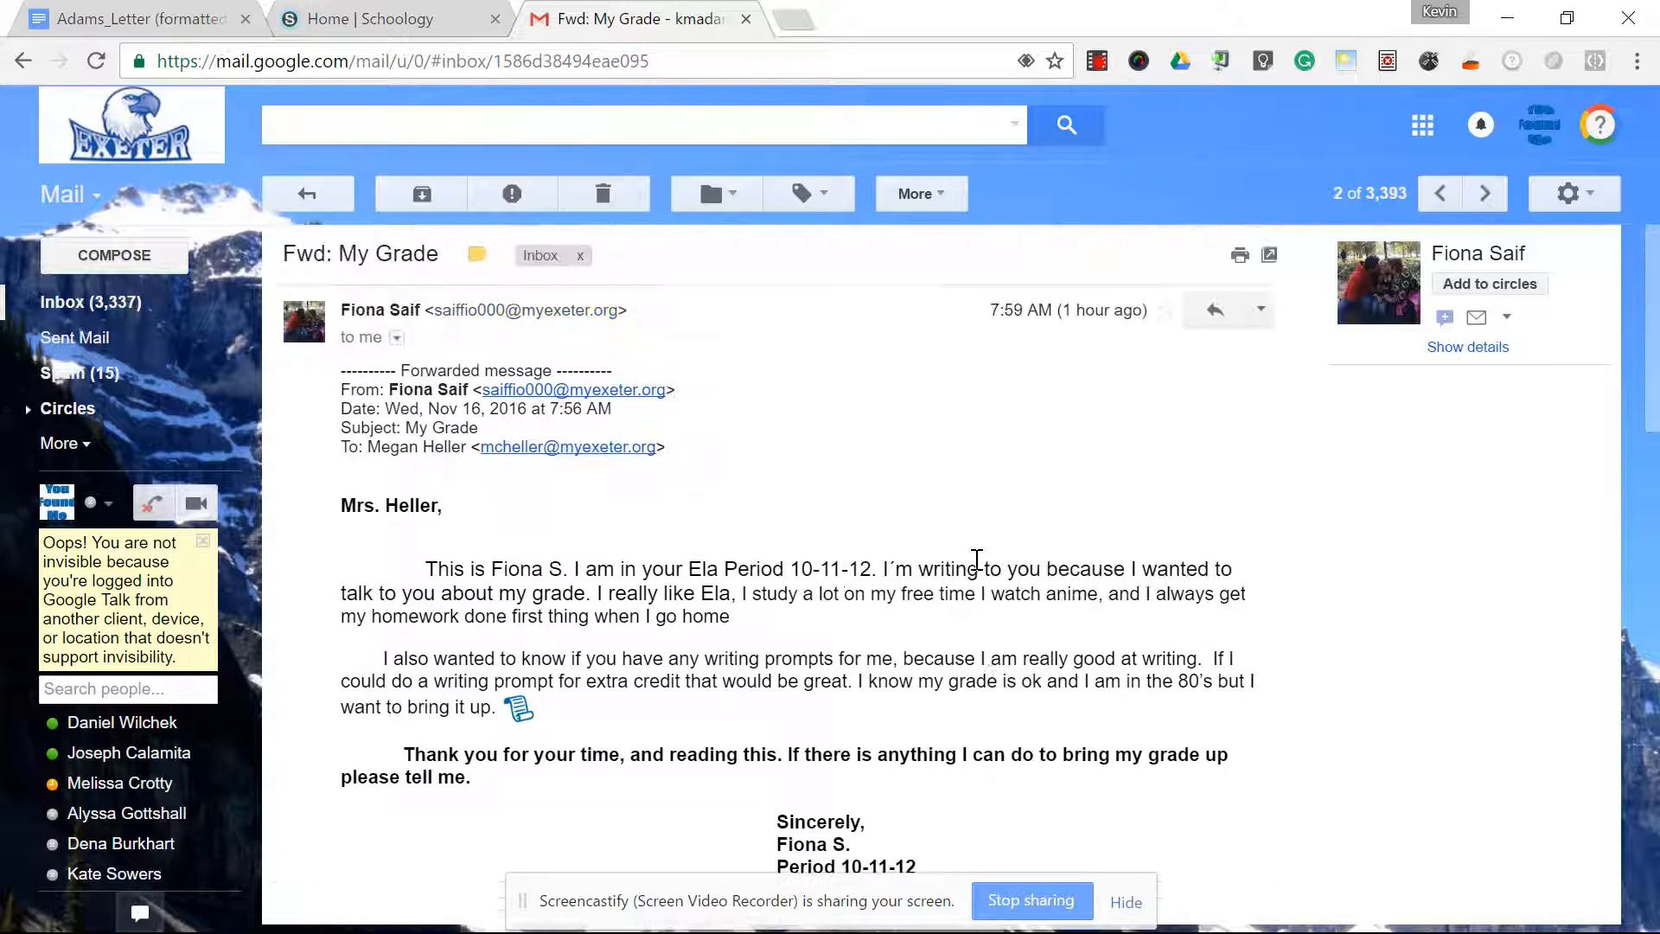
click(760, 61)
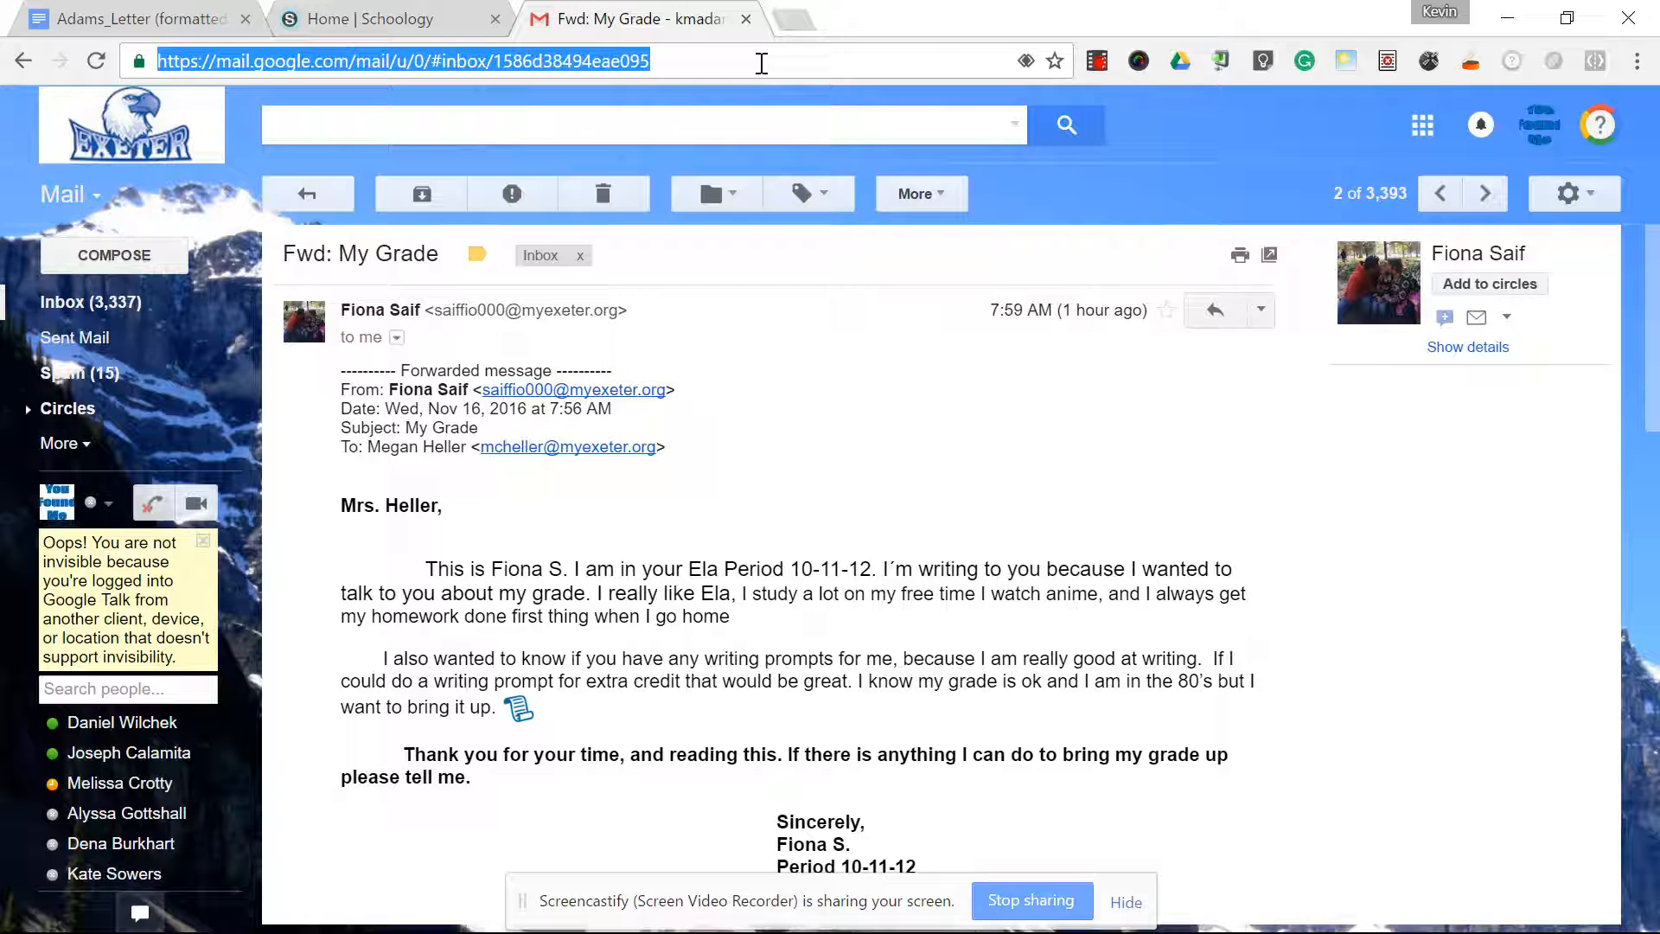
text(exeter.schoology.com)
key(Return)
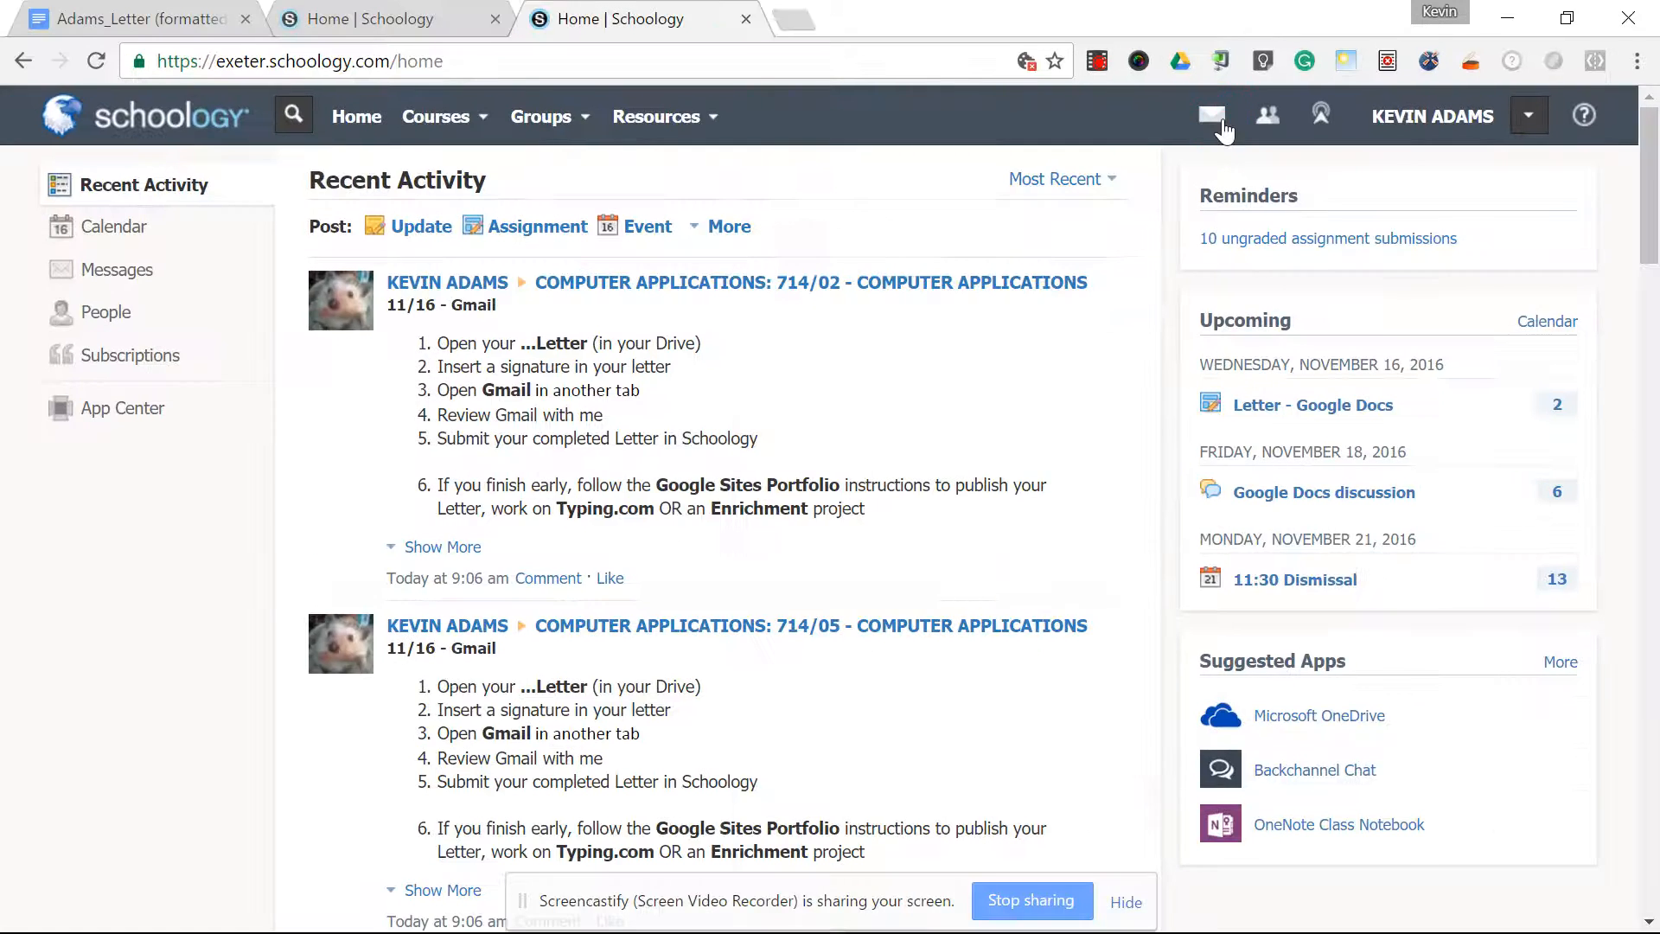
- Start a new Schoology message and paste the copied letter text into its body
click(843, 230)
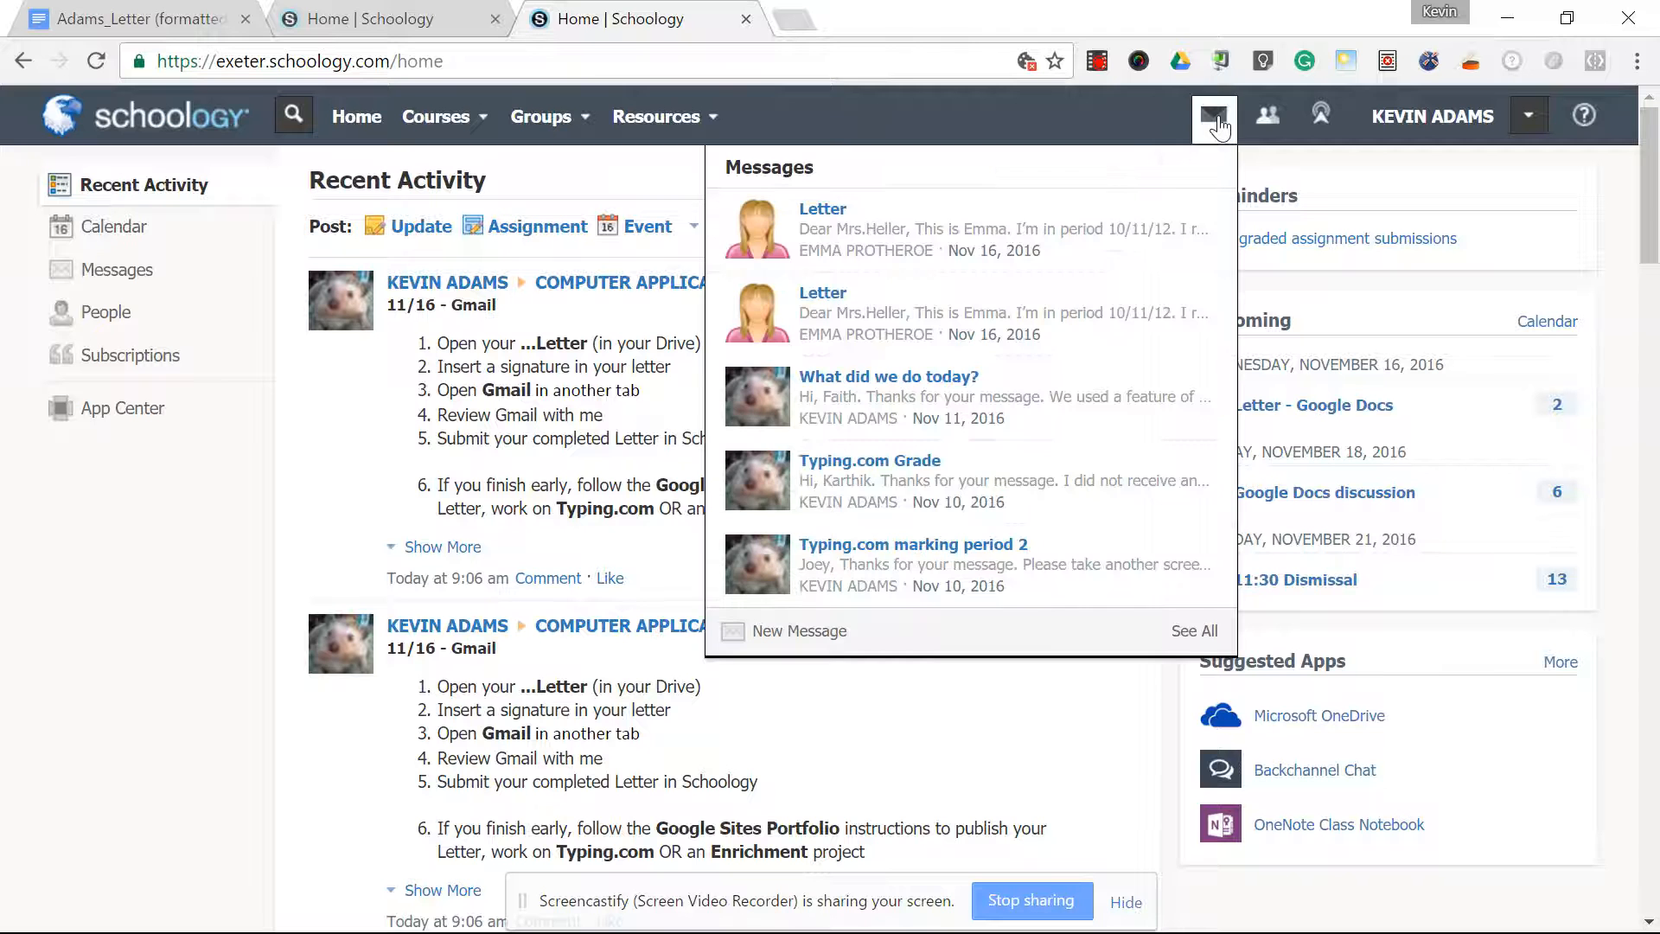
click(800, 630)
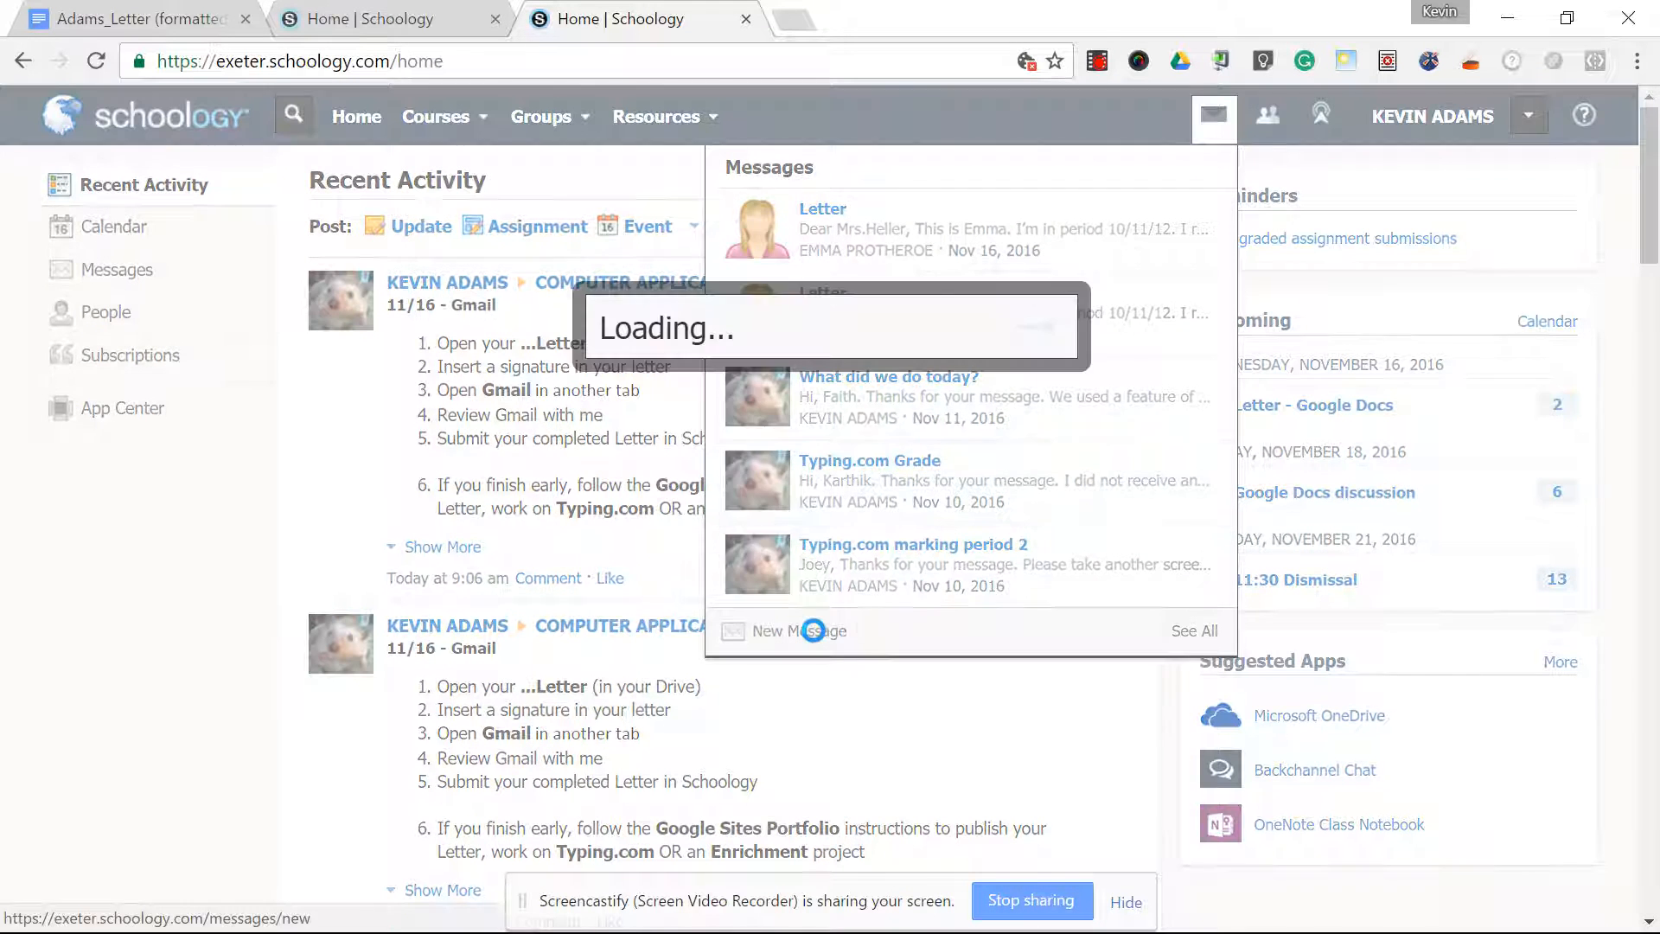
click(689, 407)
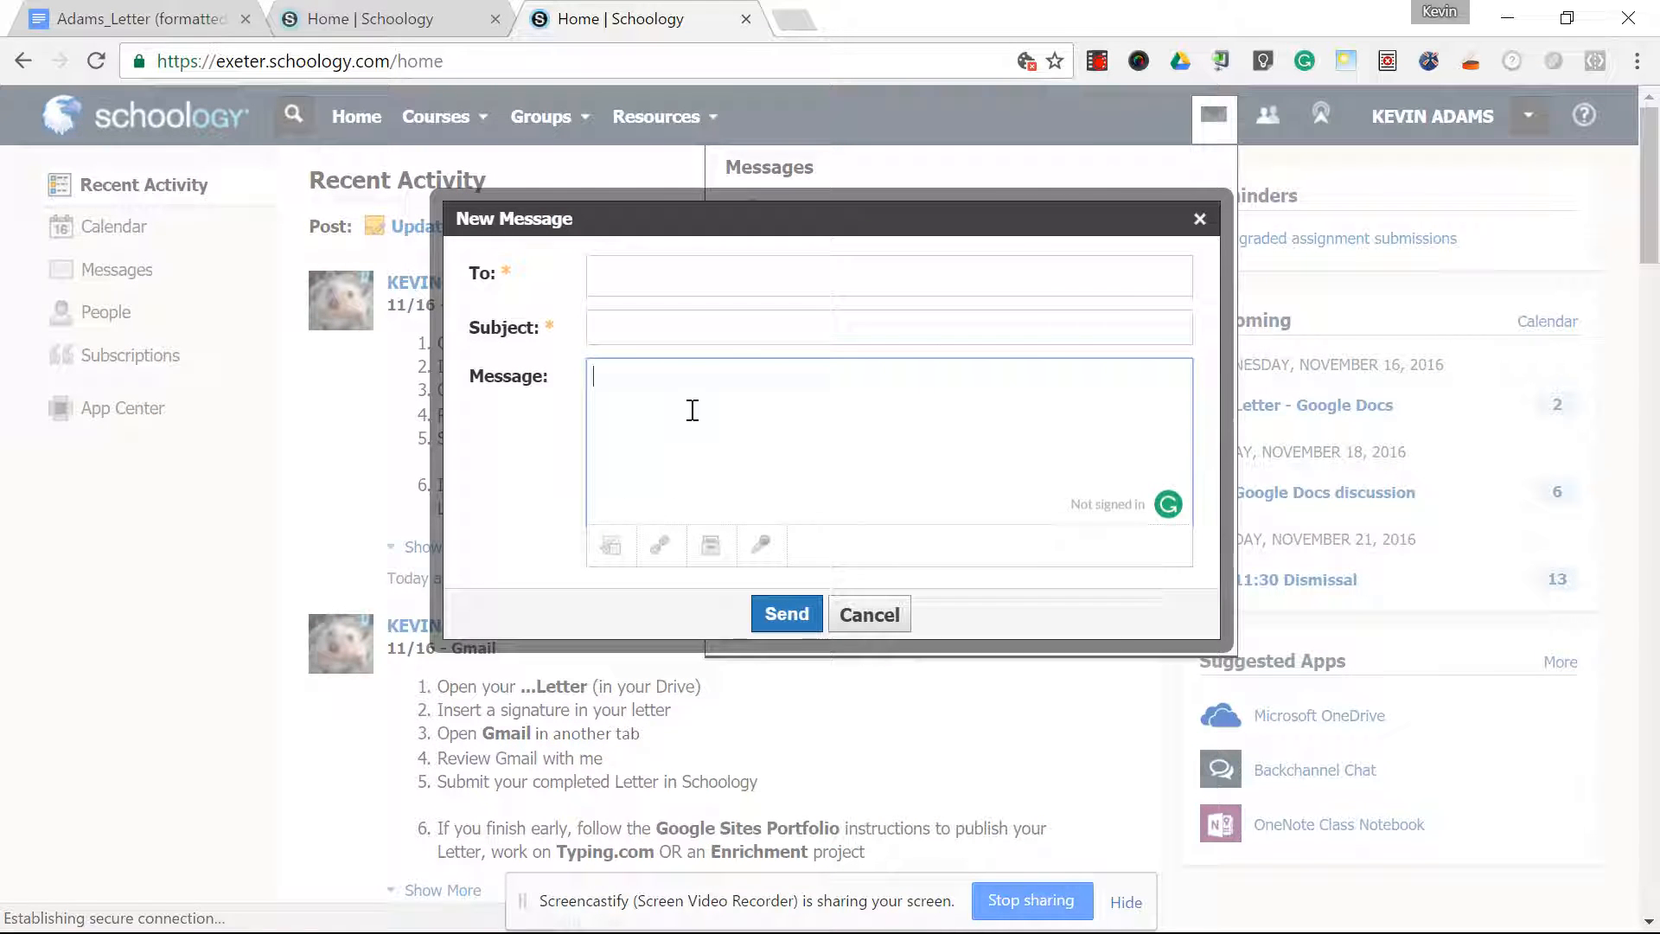
key(ctrl+v)
scroll(719, 426, up, 5)
scroll(757, 439, down, 2)
scroll(756, 438, up, 2)
- Set the Schoology message's subject to "test grade", address it to the teacher found by last name, and cancel the message
click(685, 334)
text(test grade)
click(711, 278)
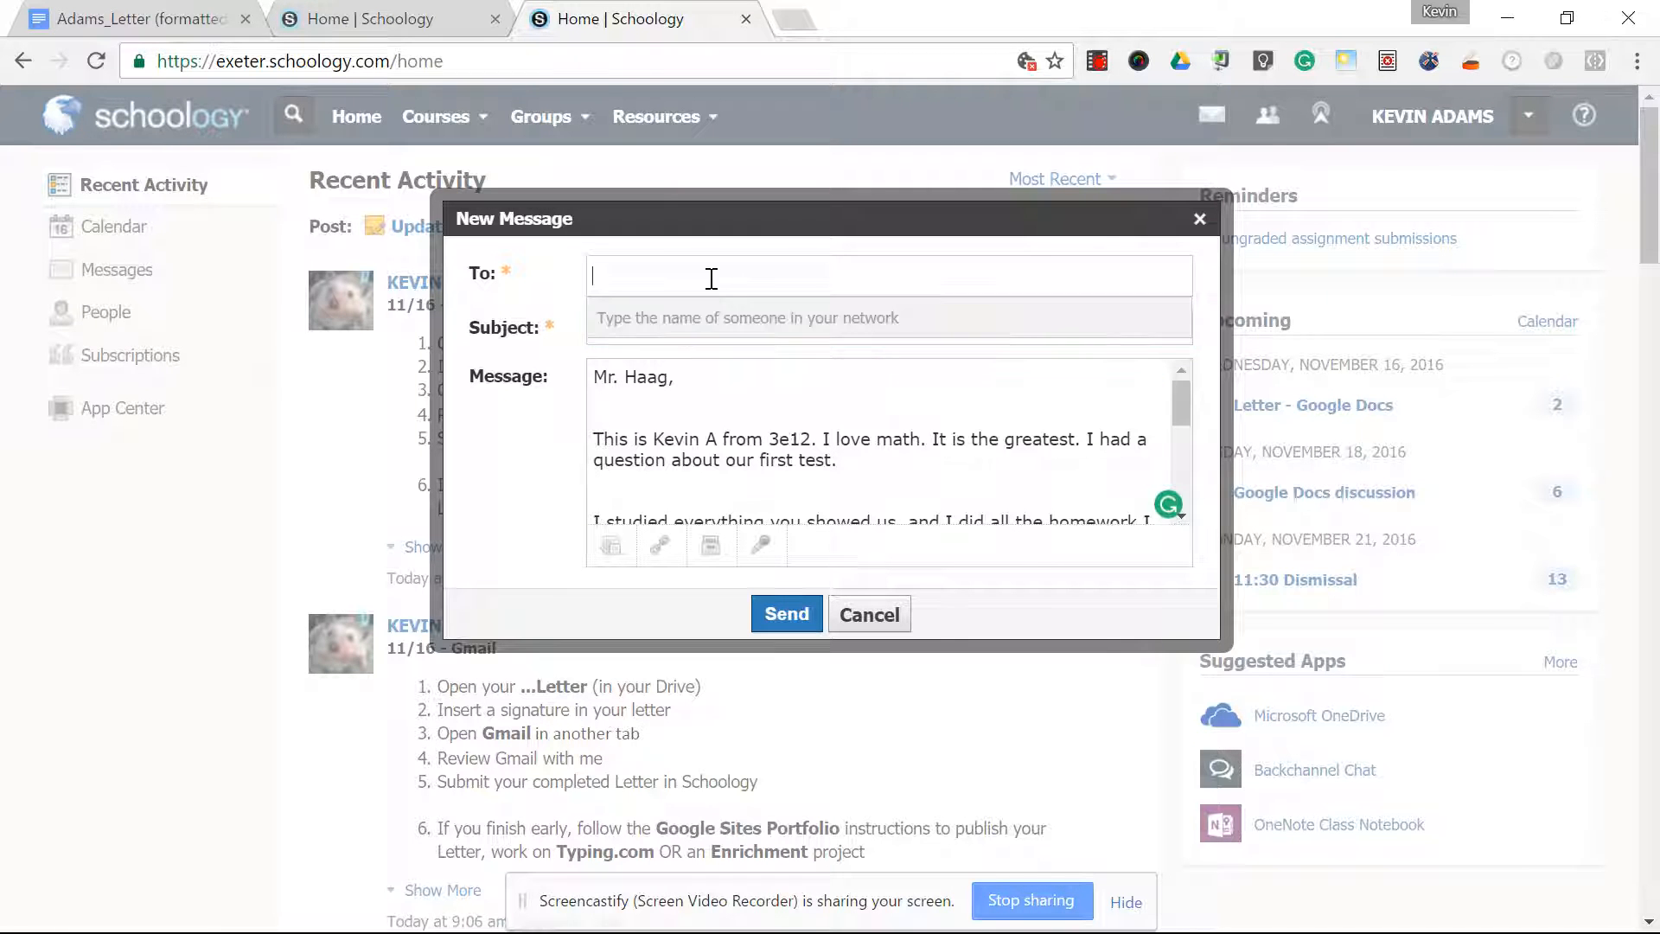
text(haag)
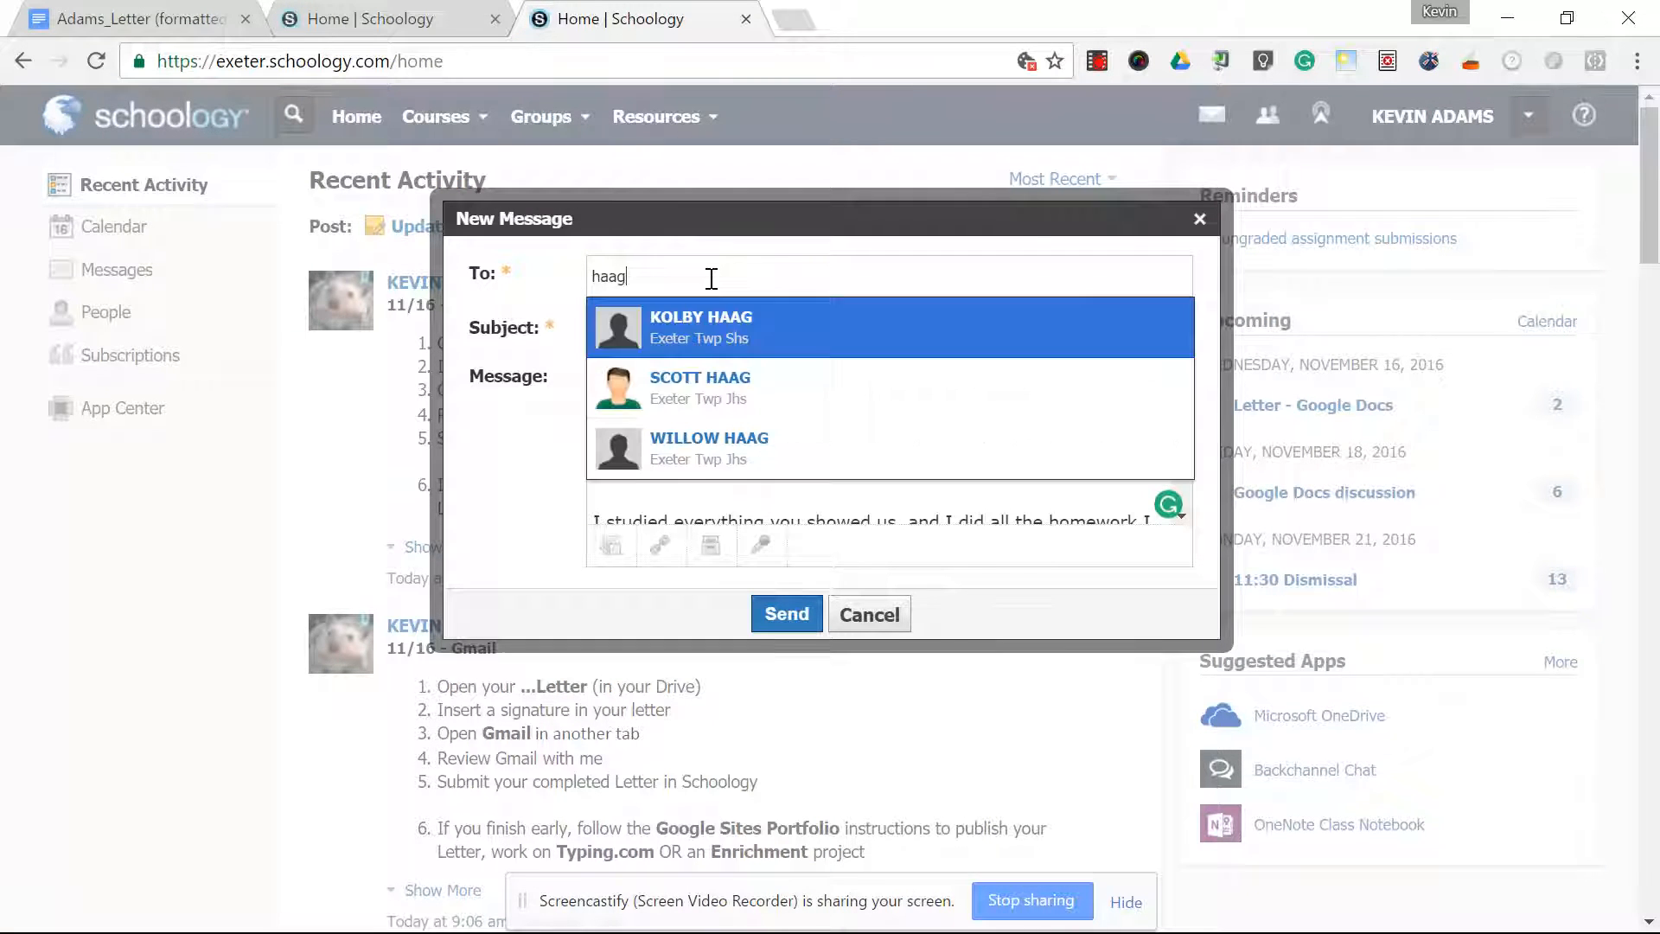
click(722, 406)
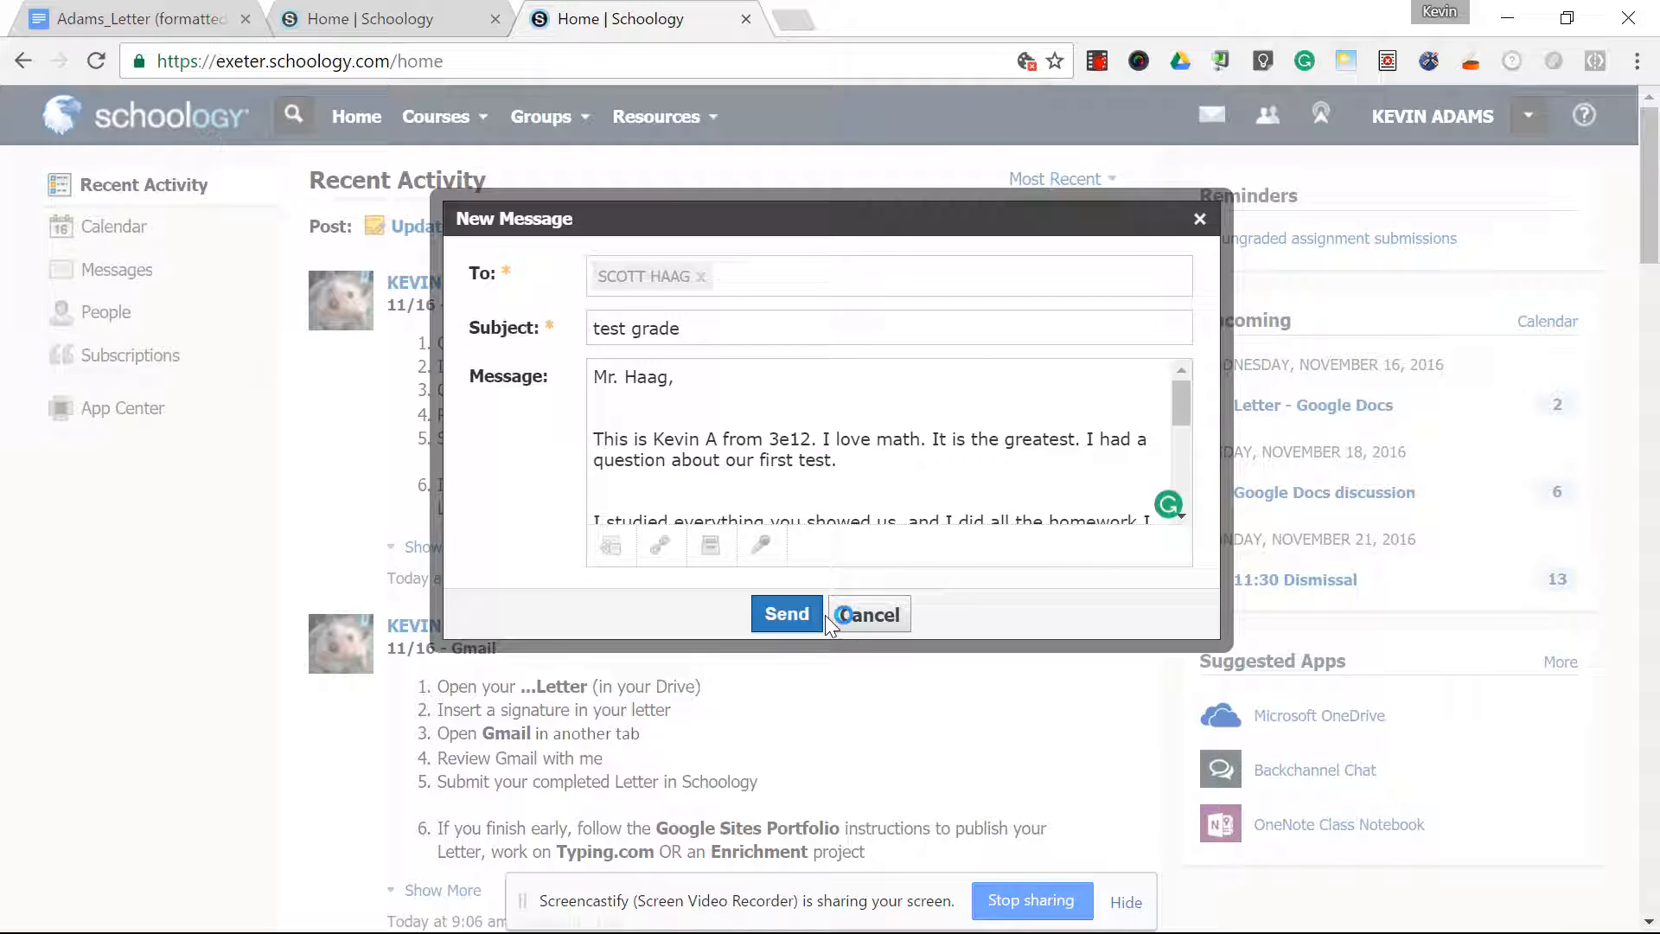
click(870, 616)
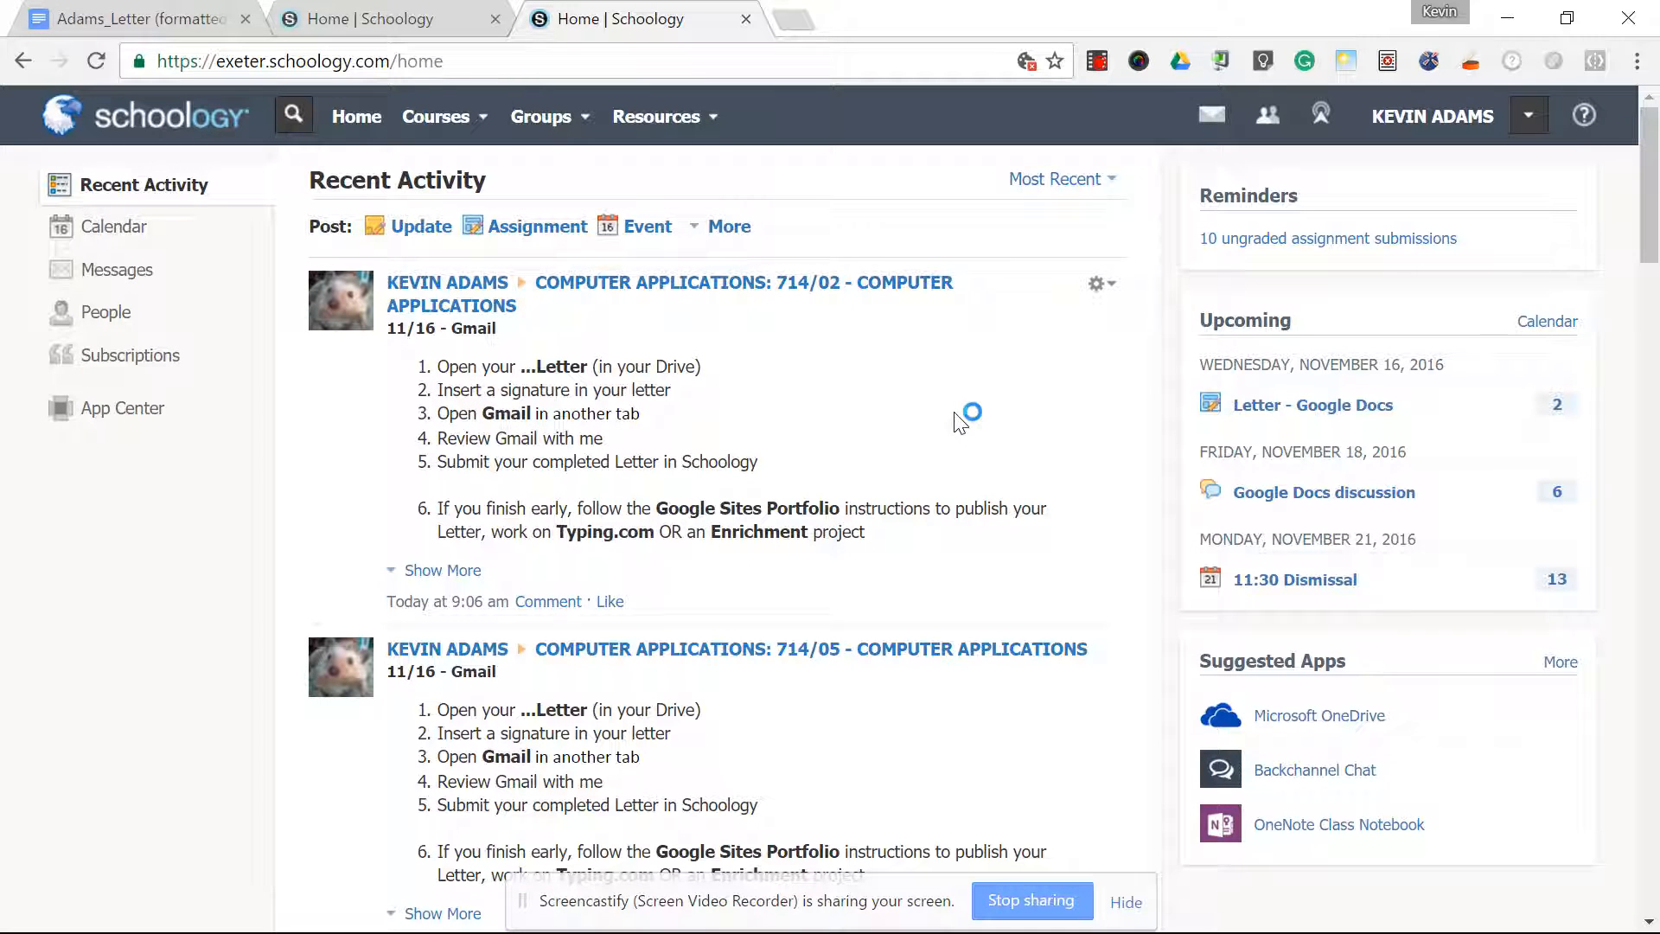
- Open the newest "Letter" message and the "What did we do today?" conversation from the received Schoology messages
click(1226, 115)
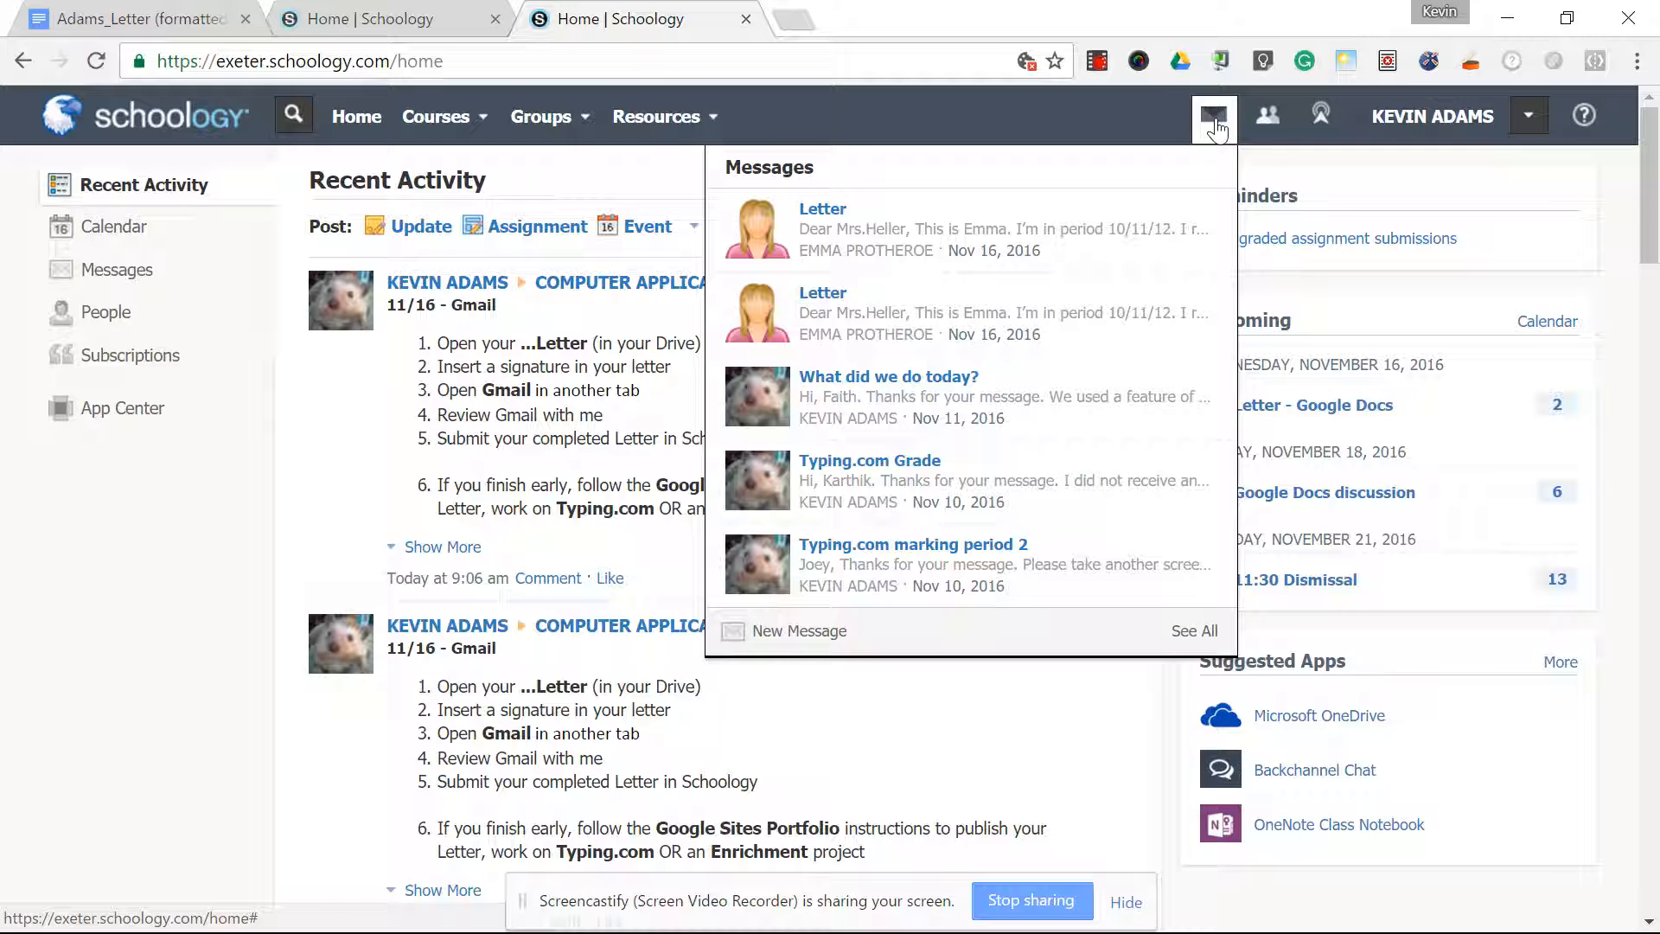
click(892, 232)
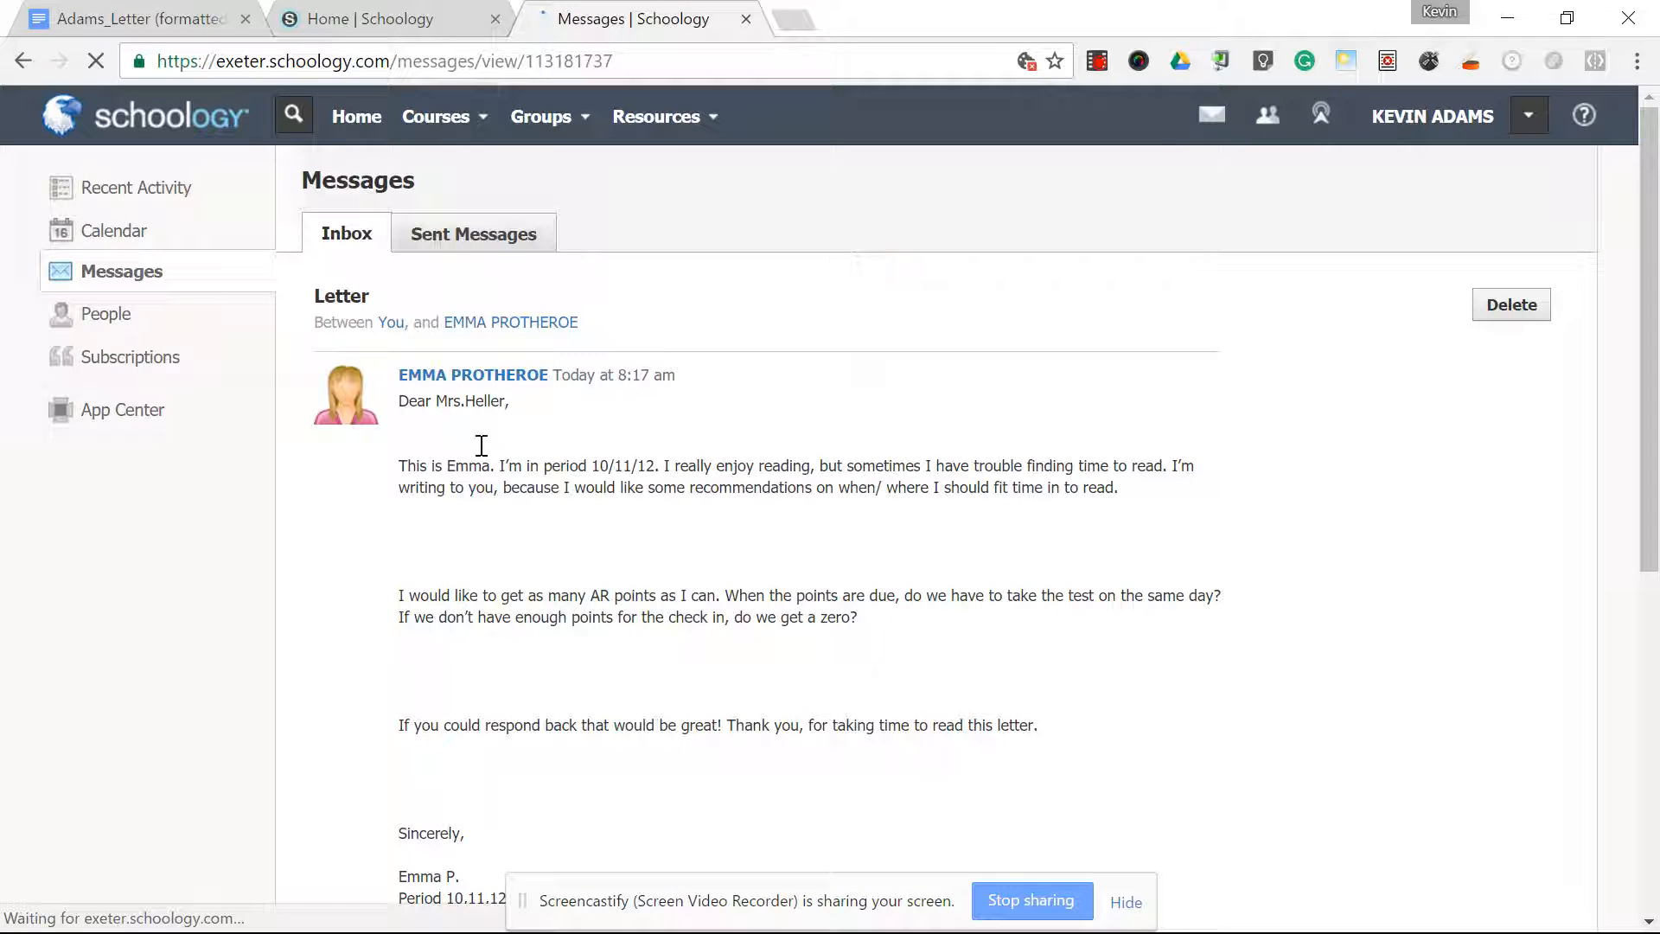
click(1212, 115)
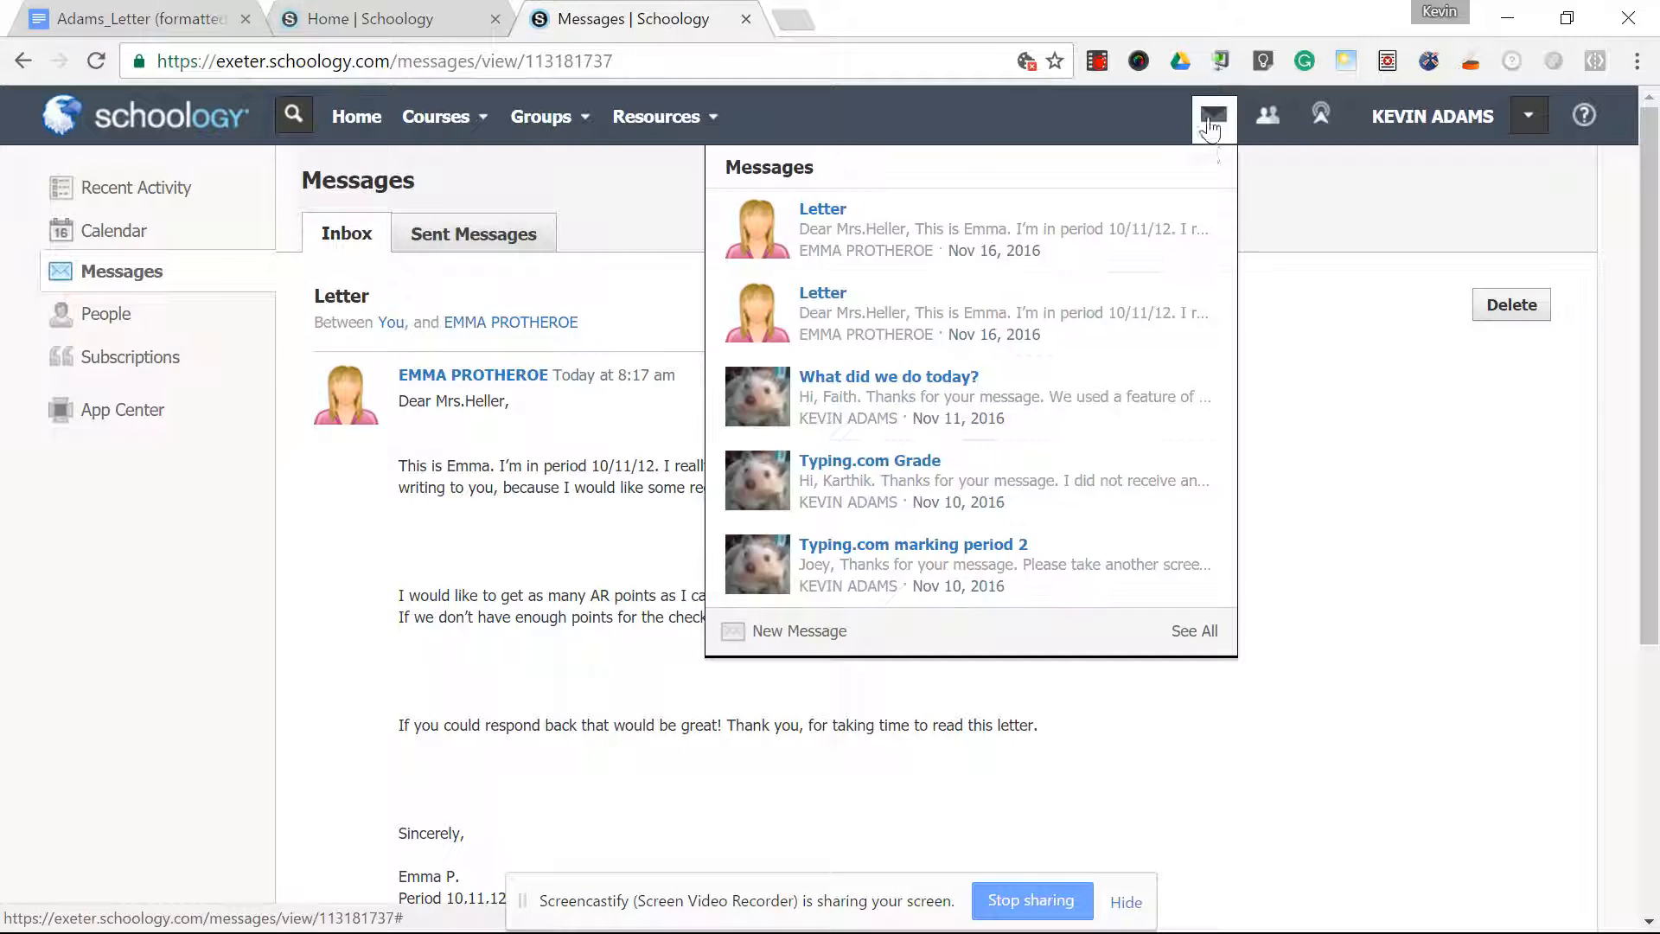
click(1122, 304)
click(1212, 115)
click(1156, 391)
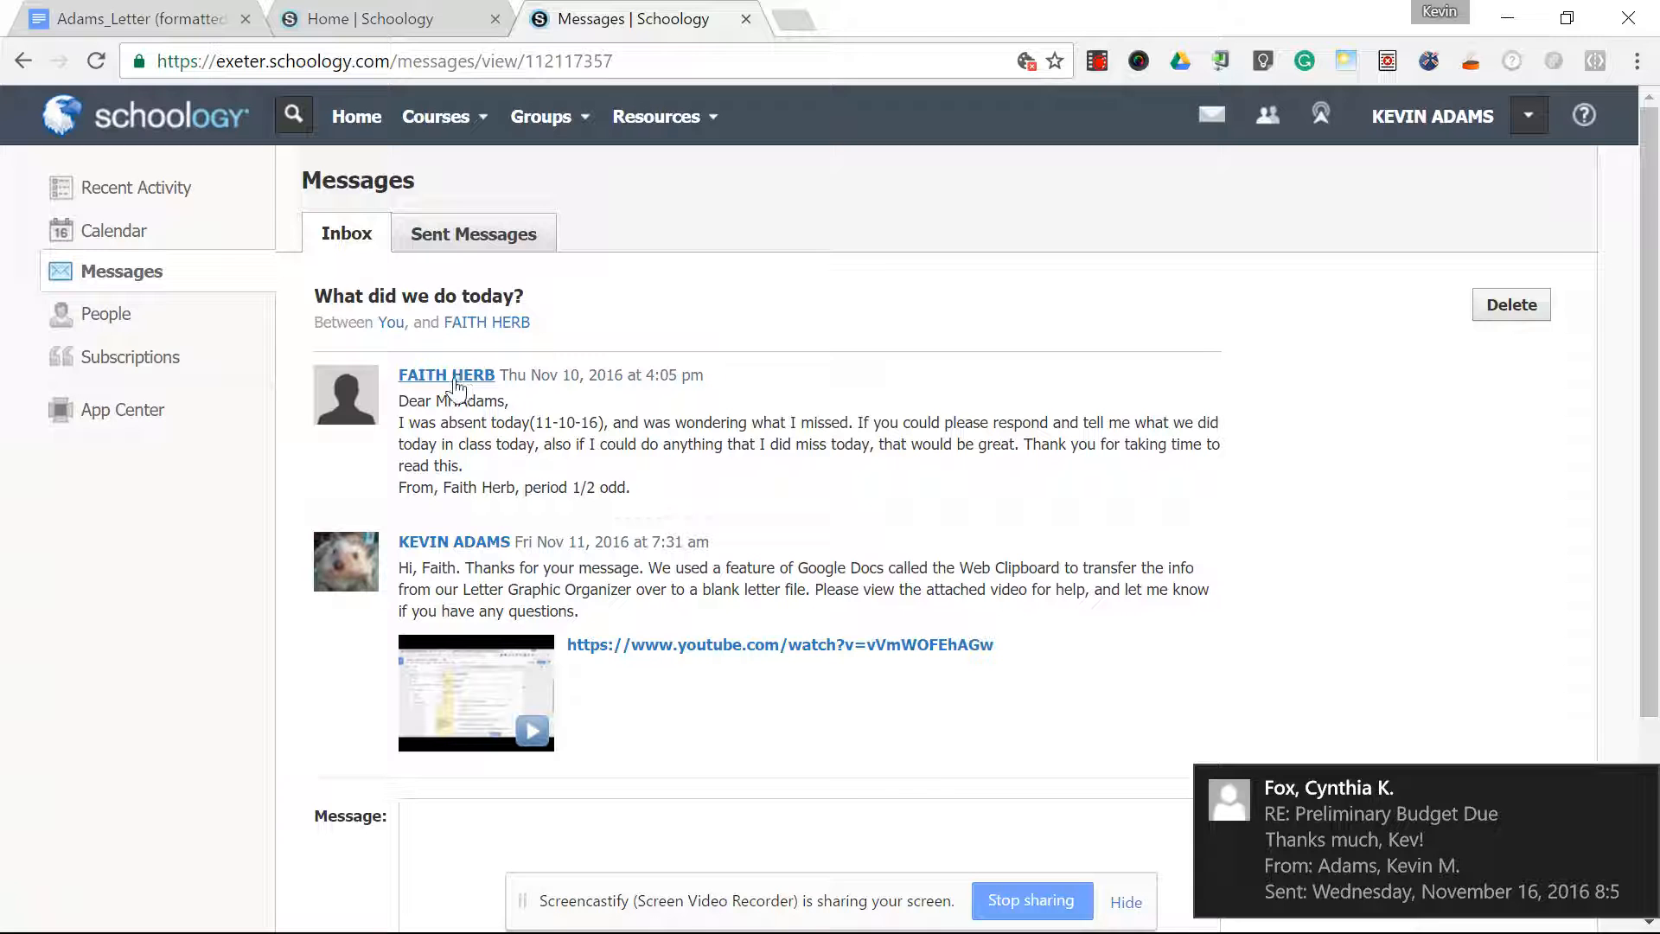
- Copy the text of the "What did we do today?" conversation and paste it into a new Schoology message
drag(618, 753, 398, 394)
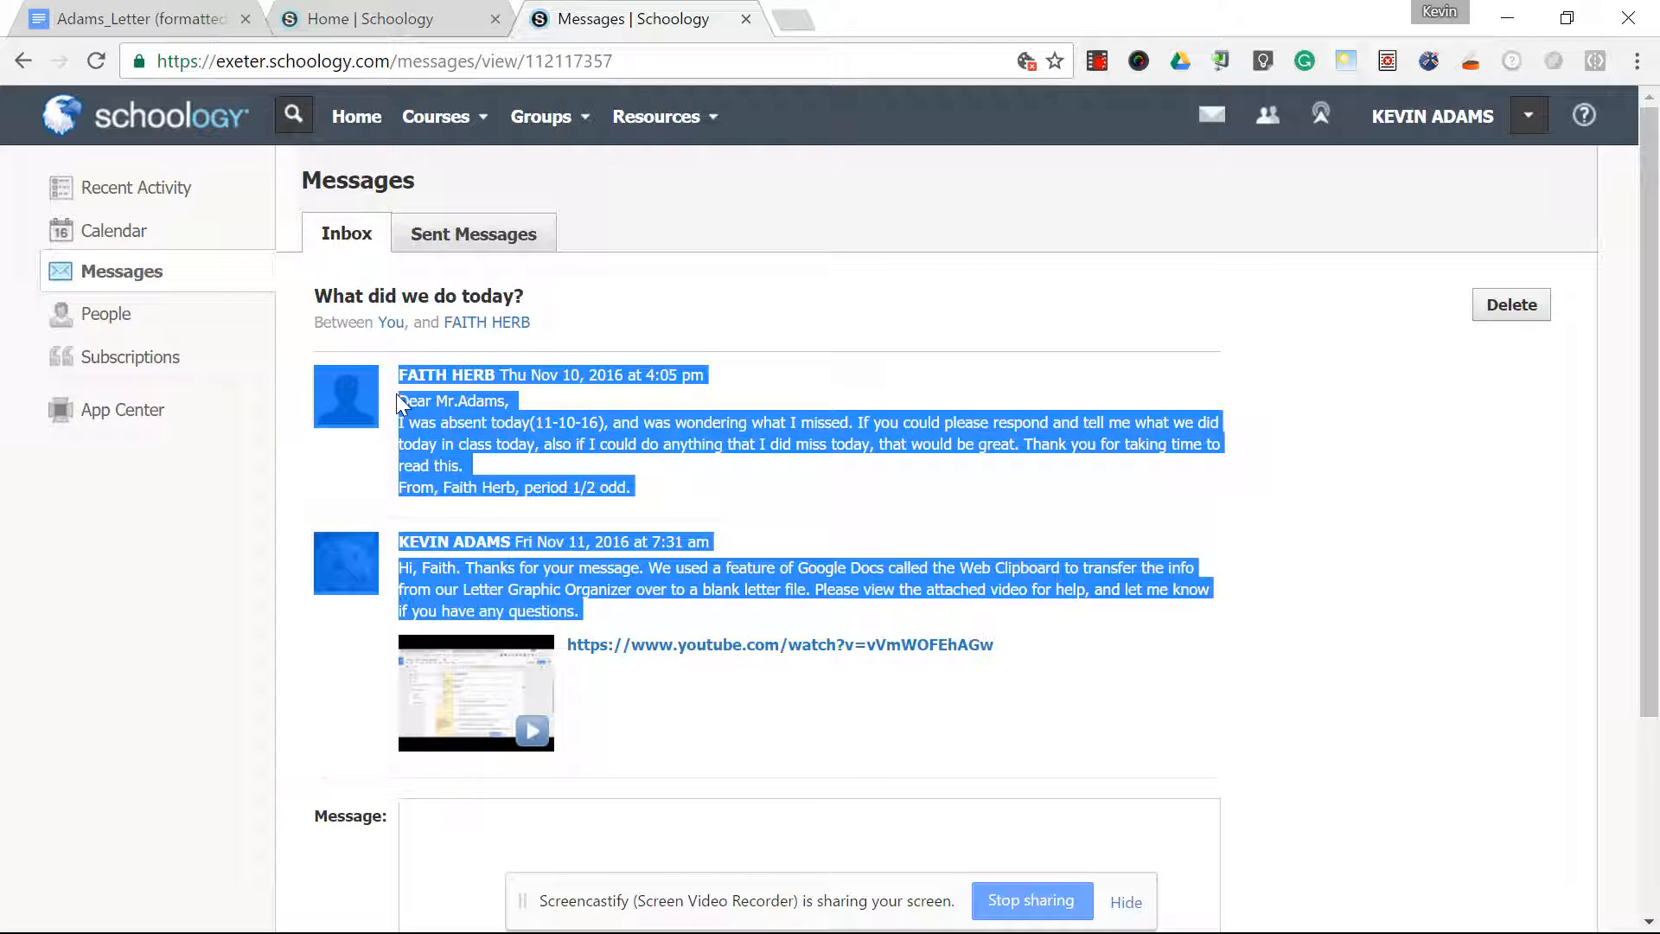
click(1212, 115)
click(799, 638)
click(753, 418)
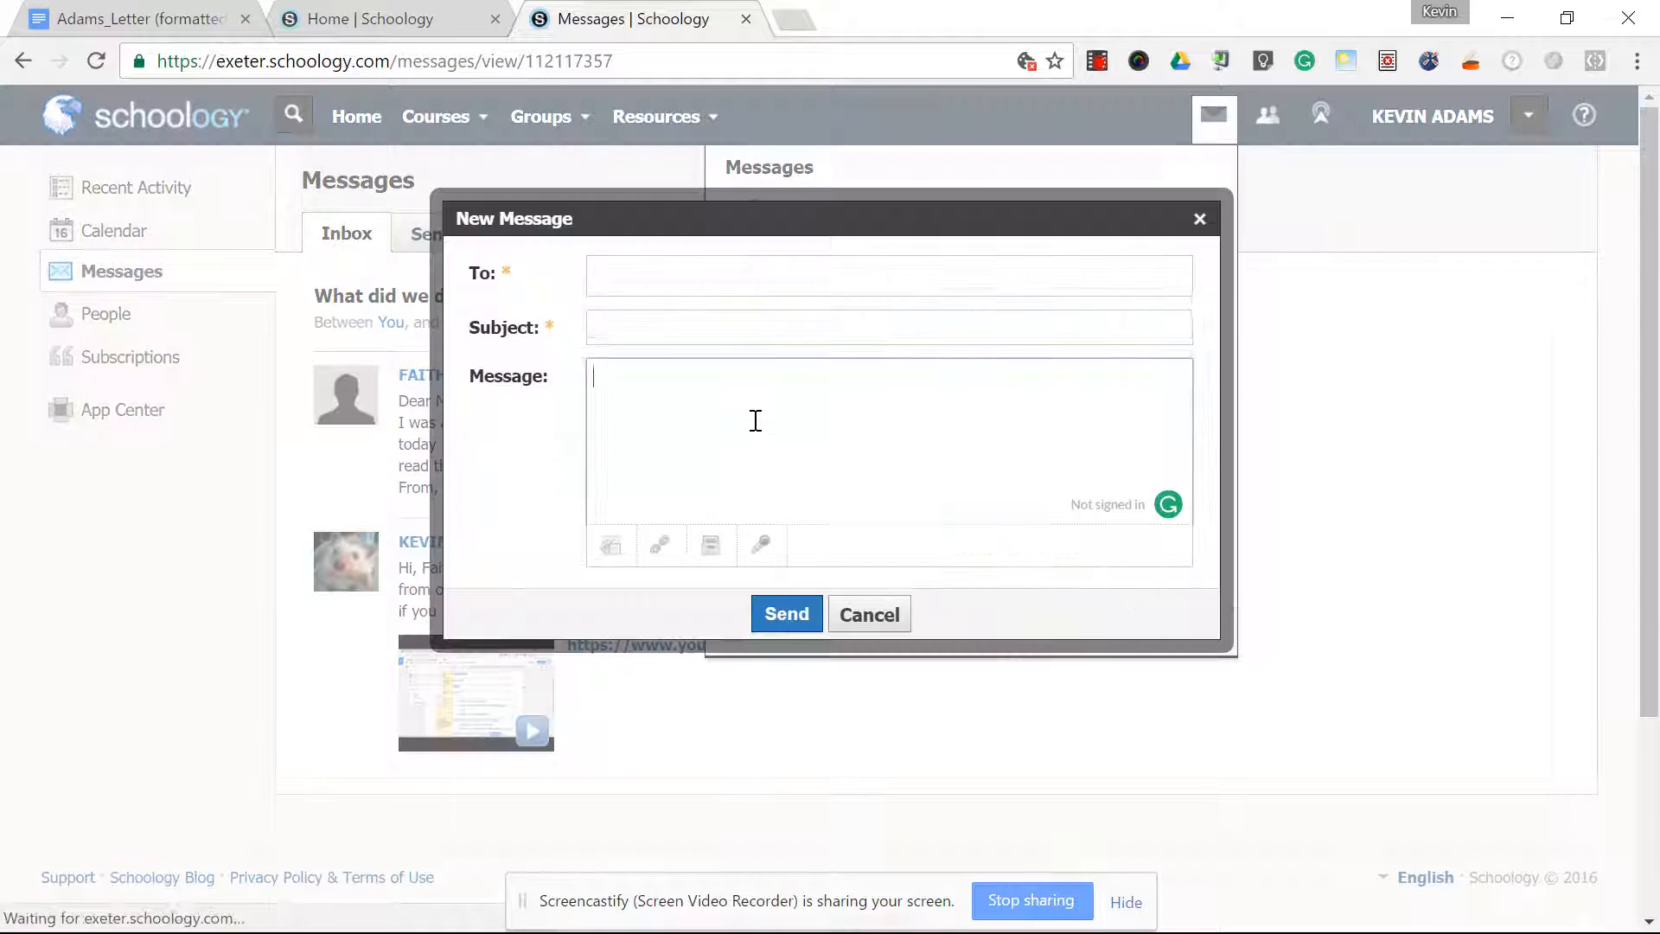
key(ctrl+v)
scroll(811, 459, up, 2)
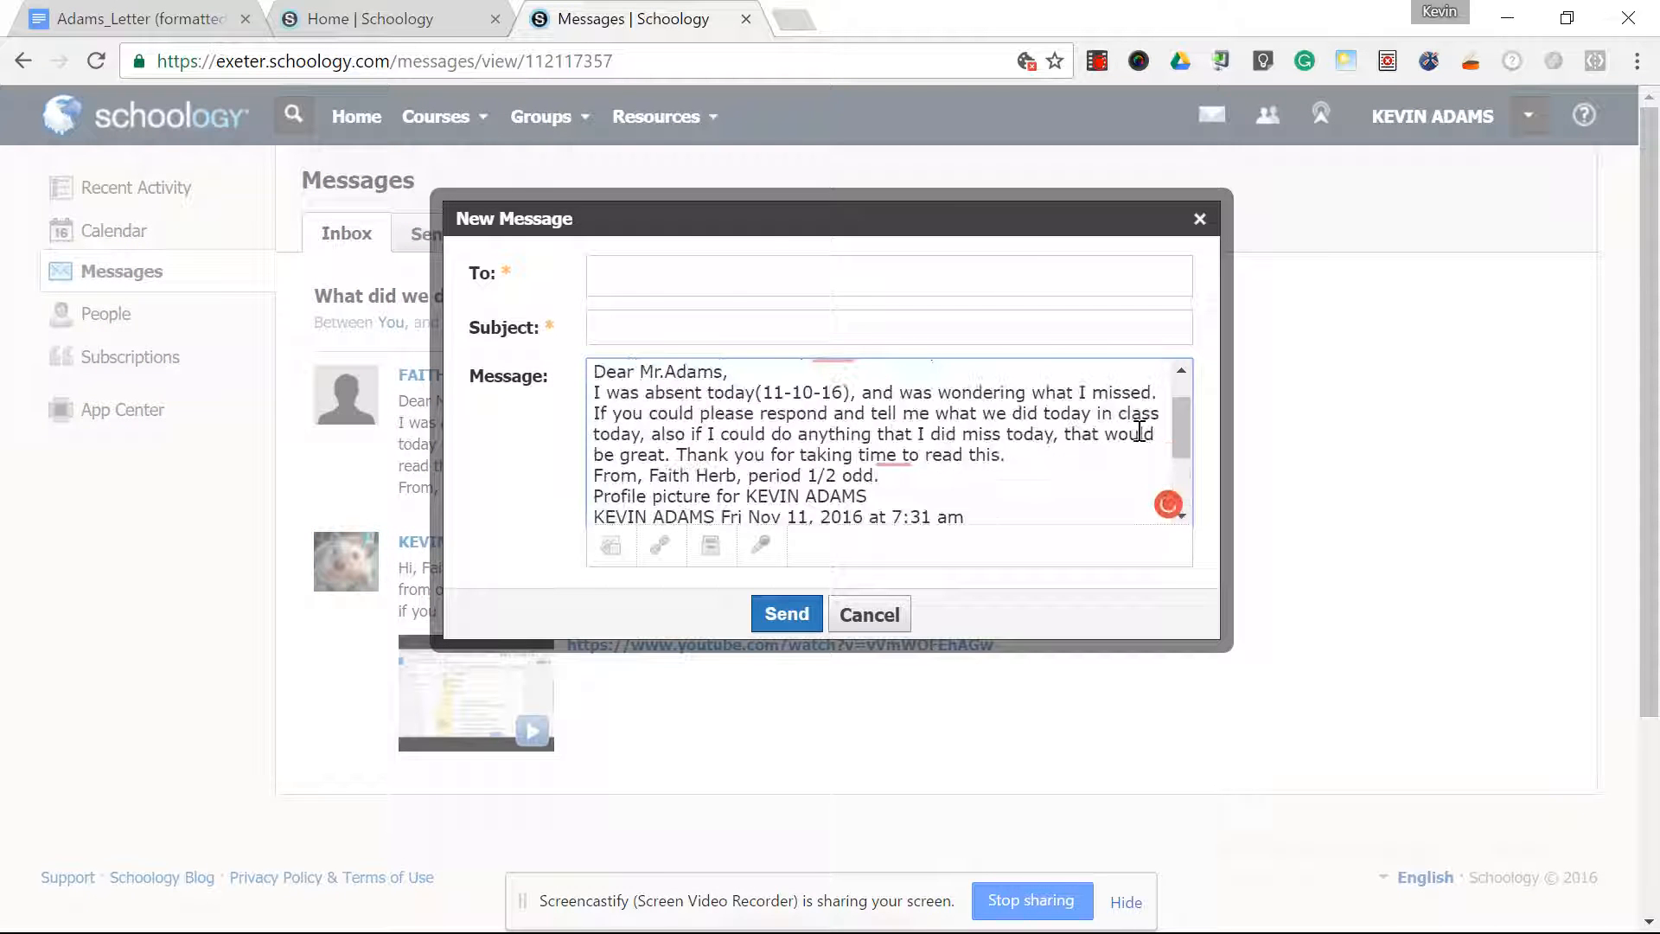
drag(1183, 420, 1183, 380)
- Address the new message to the account holder by searching for the last name, and cancel the message
click(761, 274)
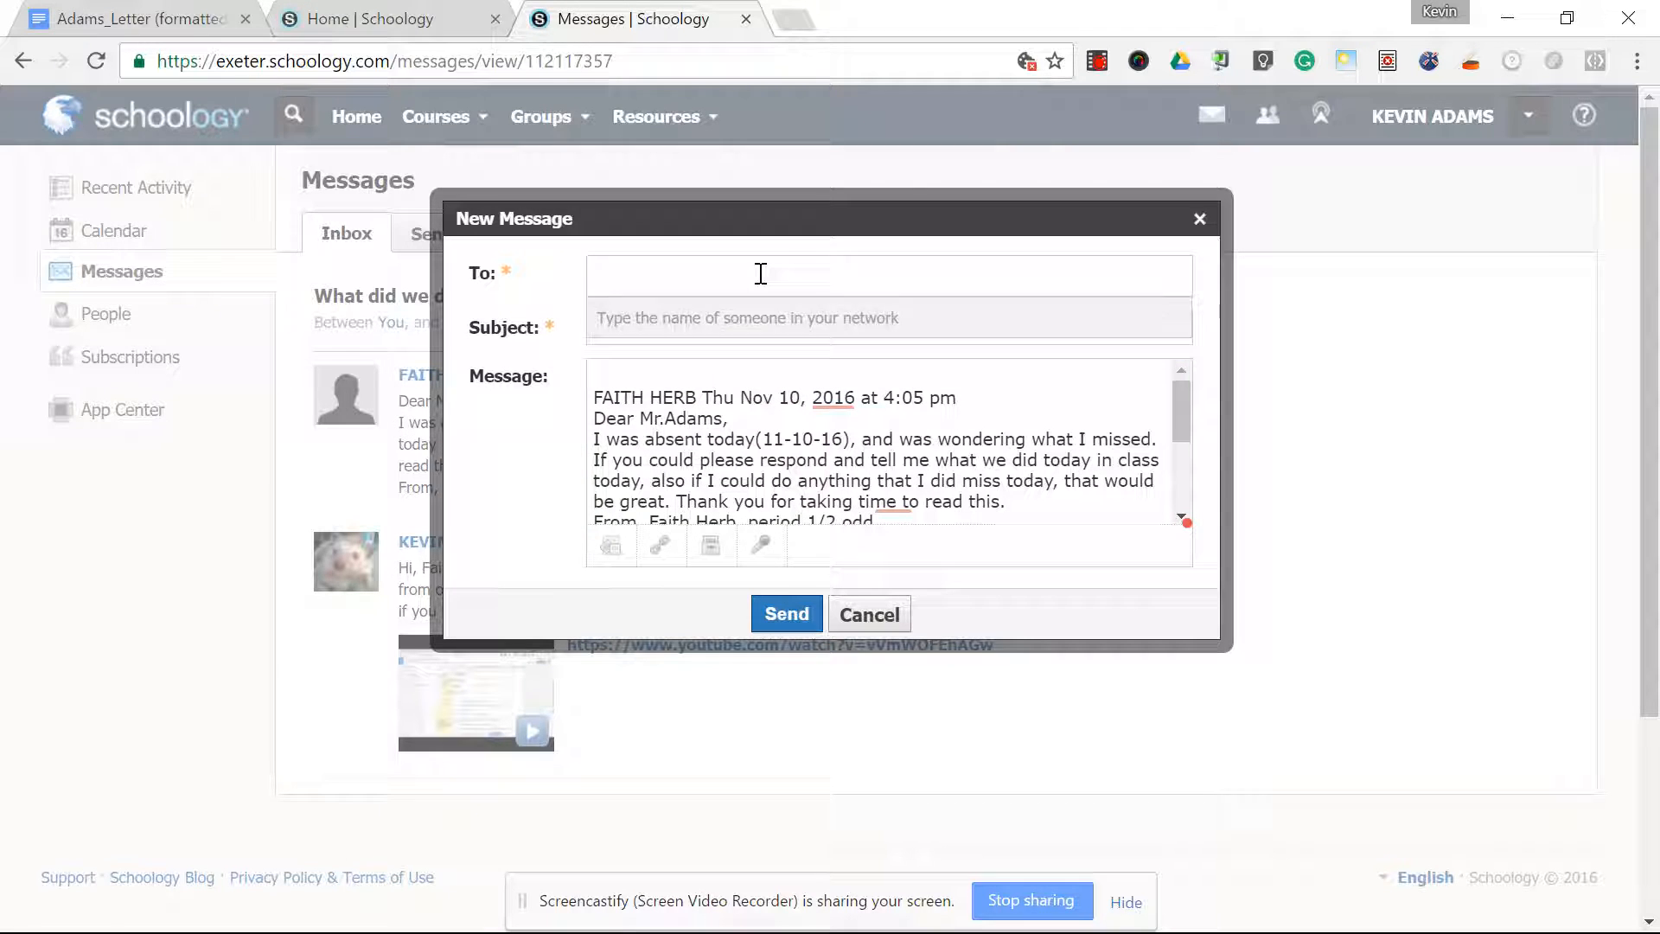
text(kmada)
key(ctrl+a)
text(a)
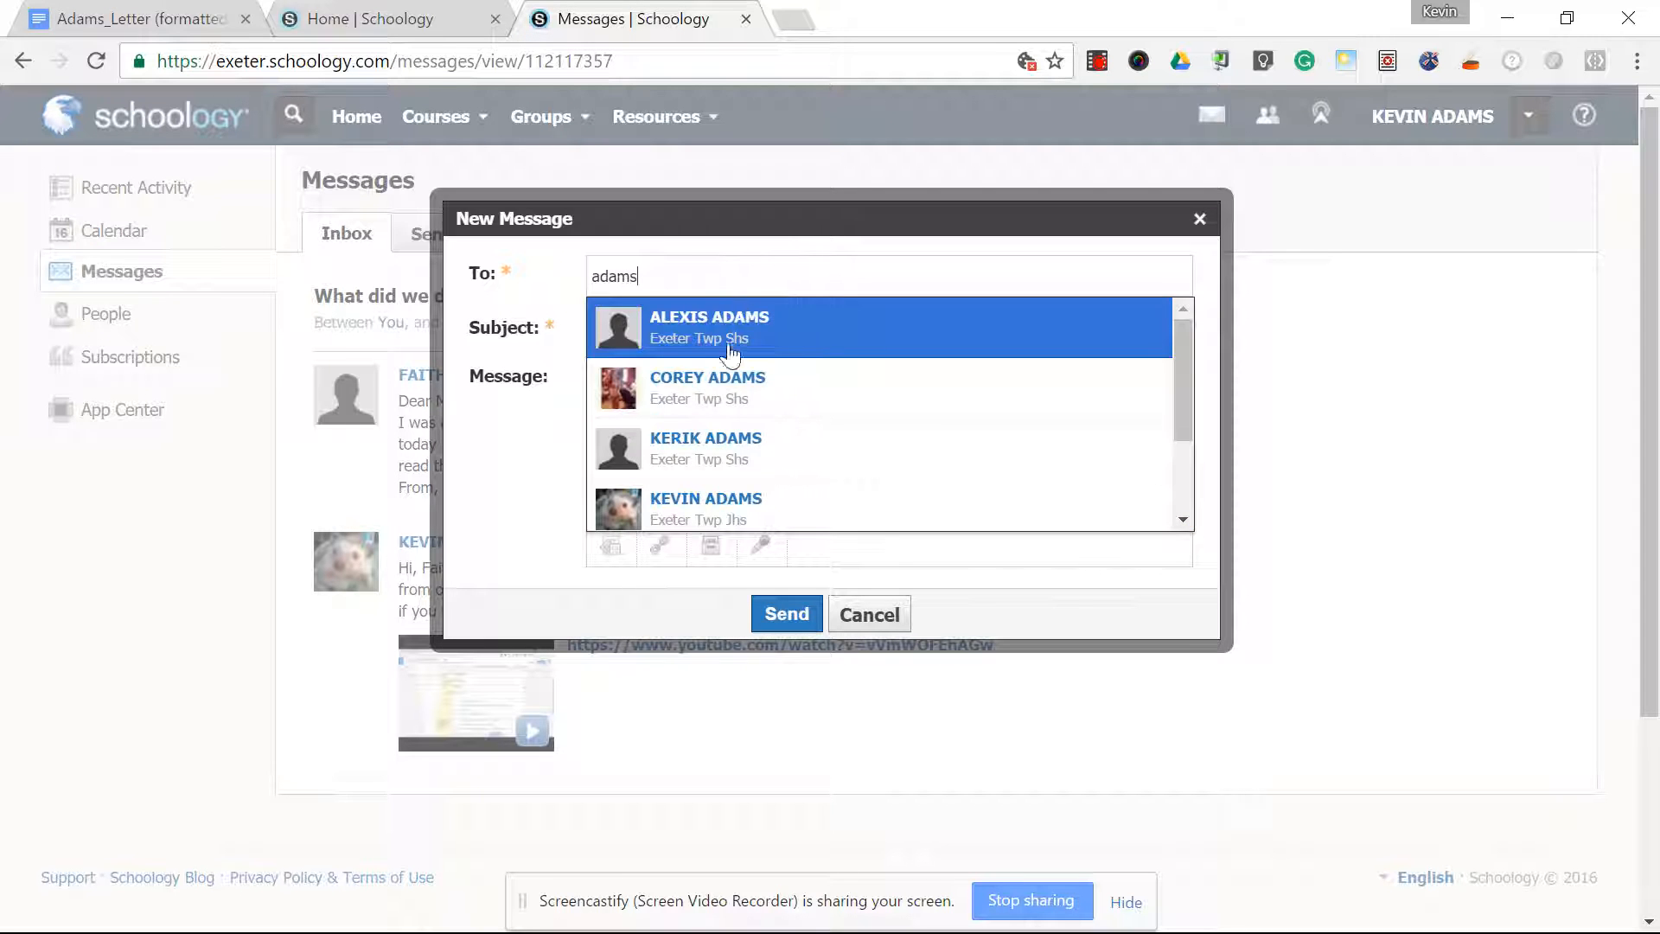
click(736, 503)
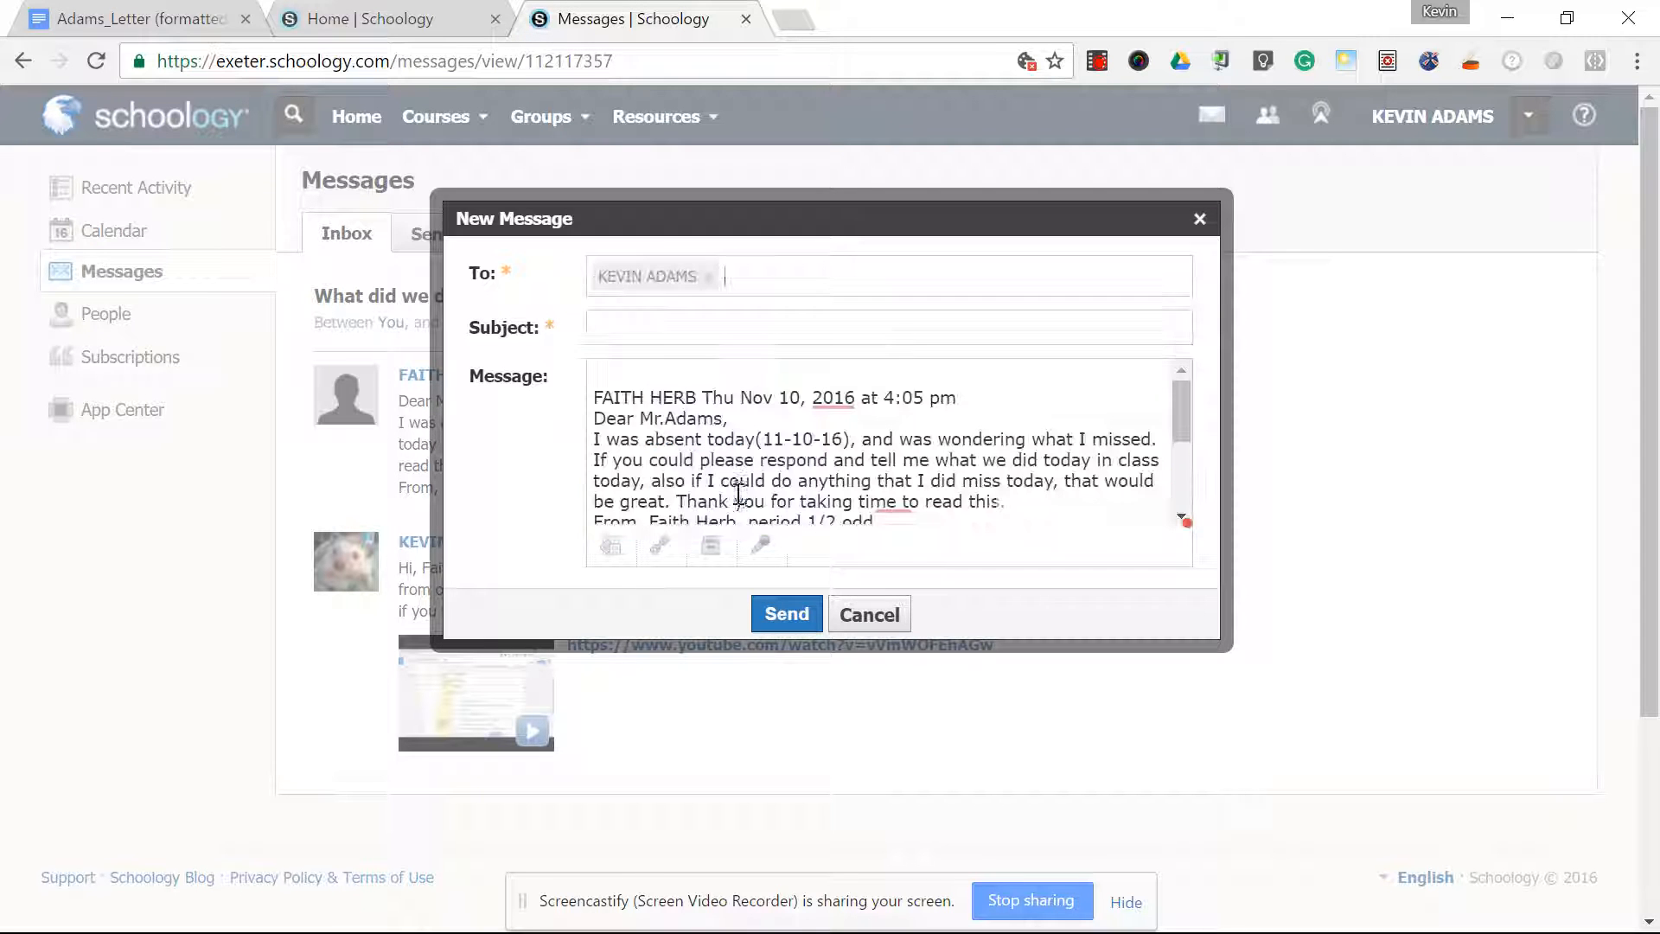
click(861, 615)
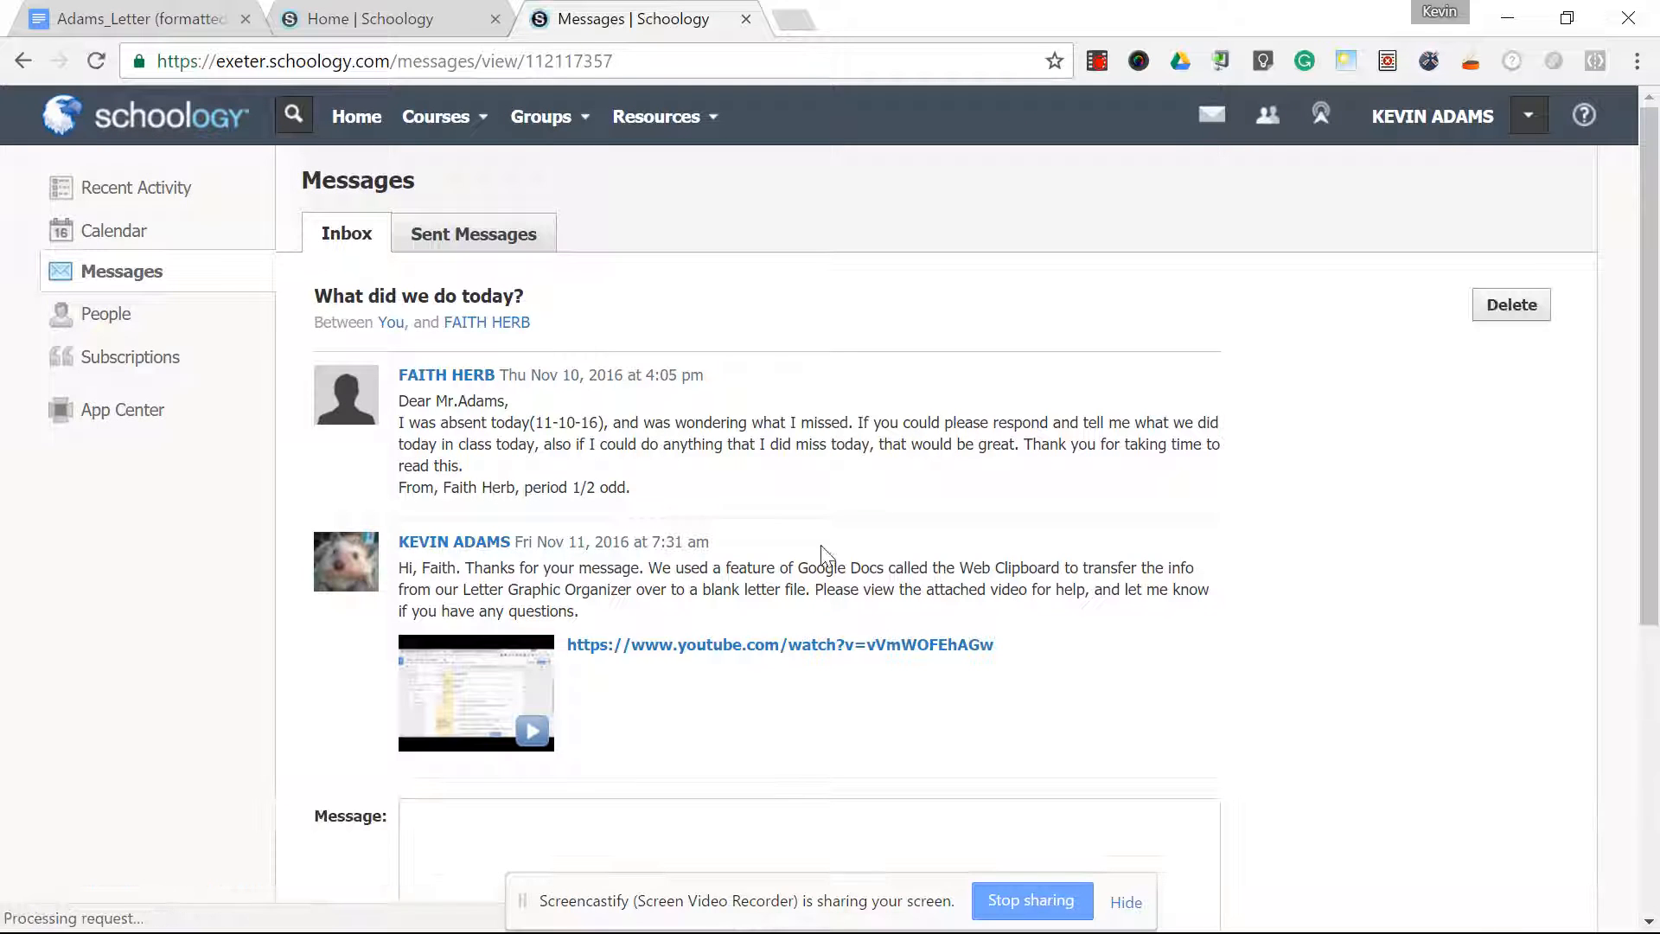